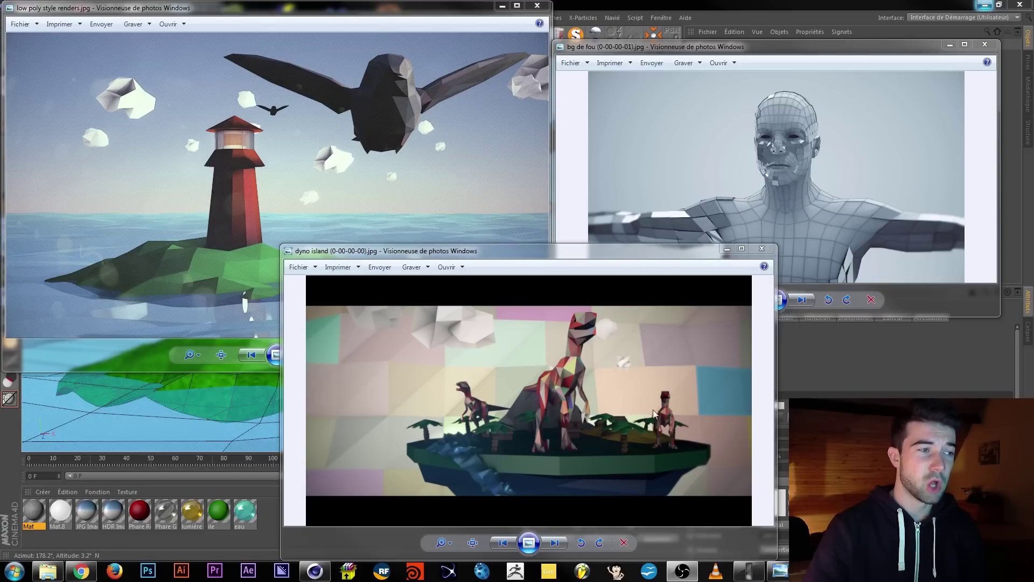
Look over the dinosaur island and lighthouse reference renders, and close both images.
click(556, 253)
drag(556, 253, 562, 173)
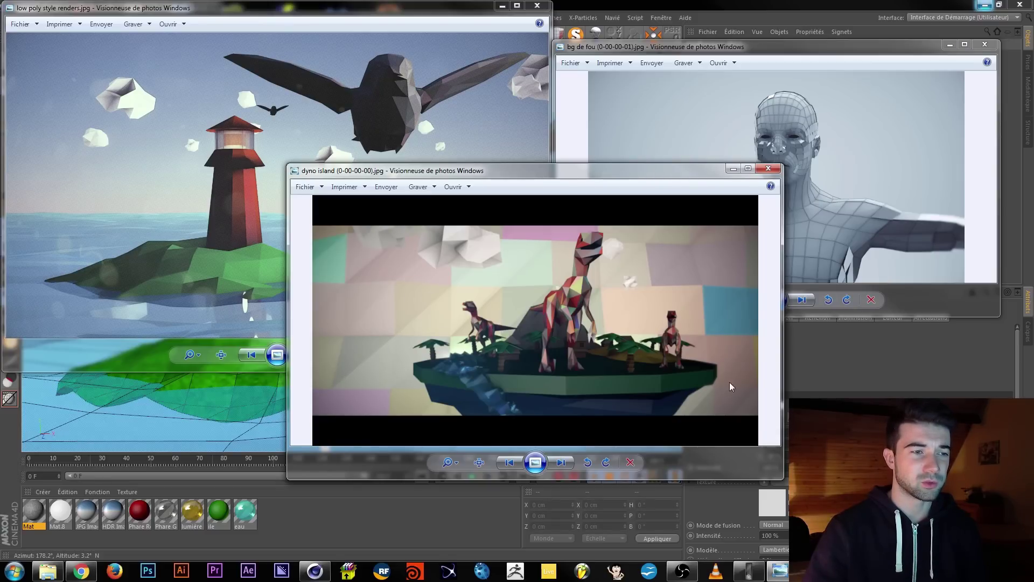
click(768, 168)
drag(317, 9, 730, 131)
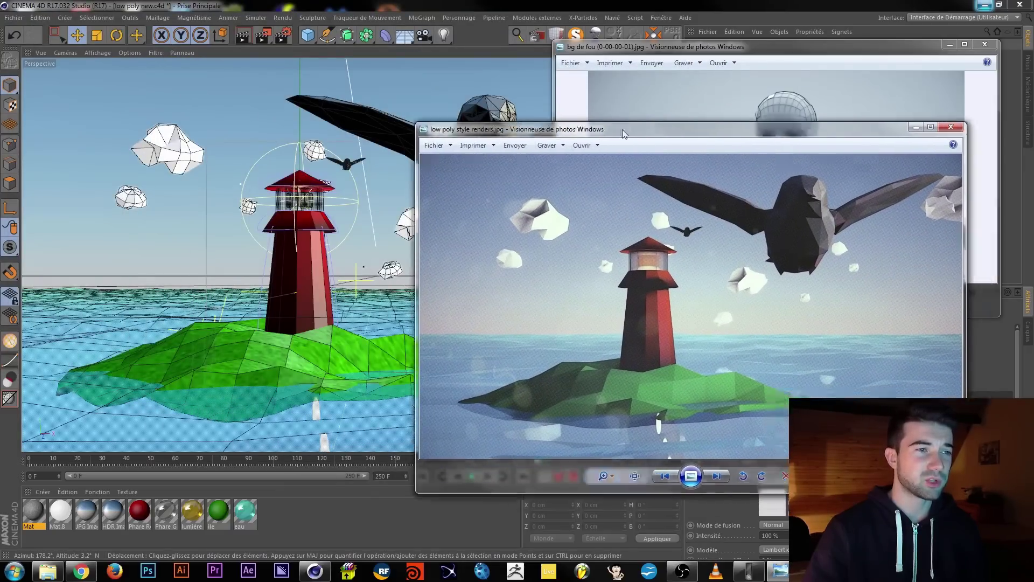
drag(623, 133, 482, 101)
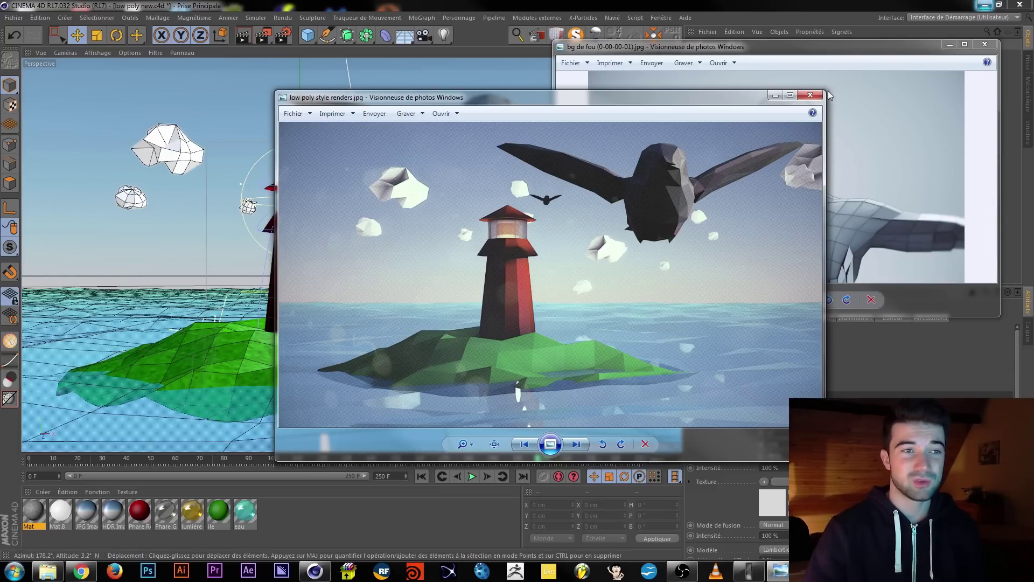
click(810, 95)
Examine the wireframe character render and locate the Réseau d'atomes generator it relates to, and close the image.
drag(792, 47, 550, 103)
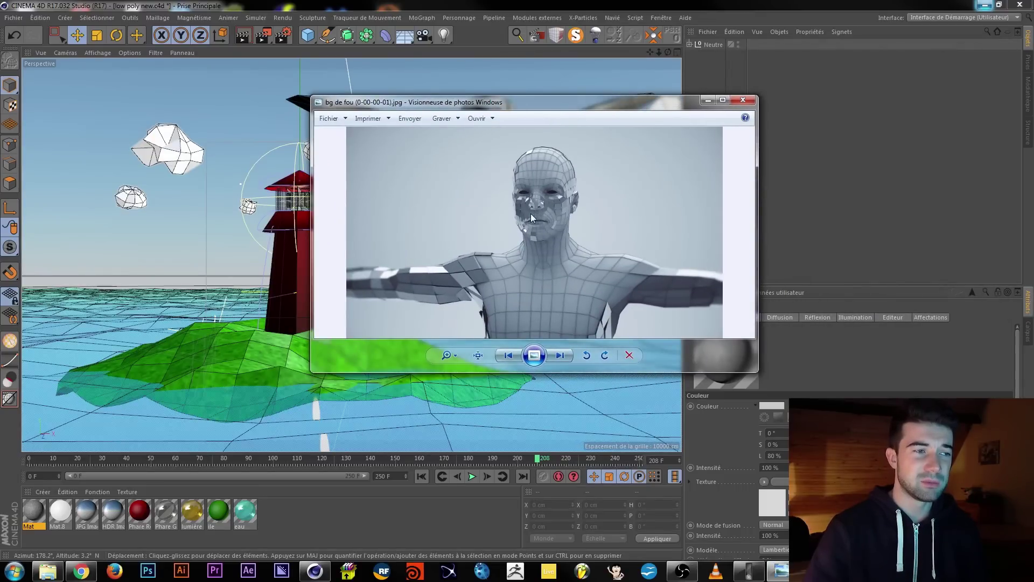
scroll(531, 216, up, 1)
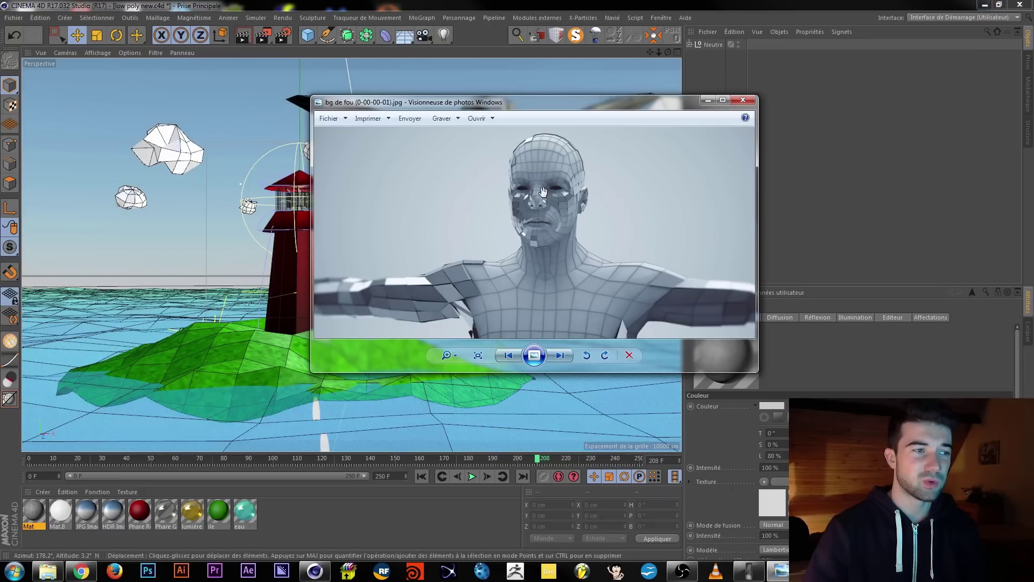
click(348, 38)
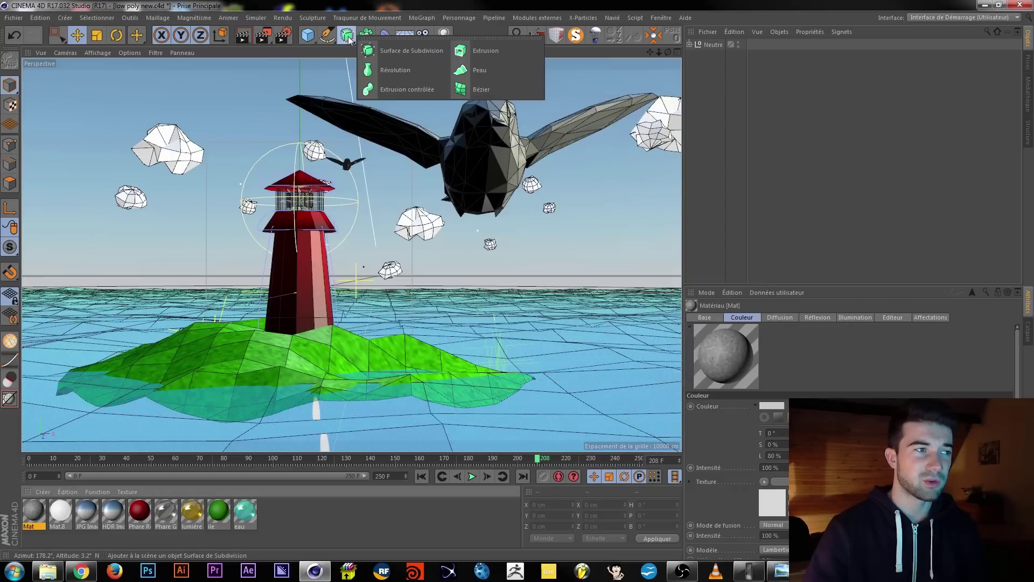
click(364, 38)
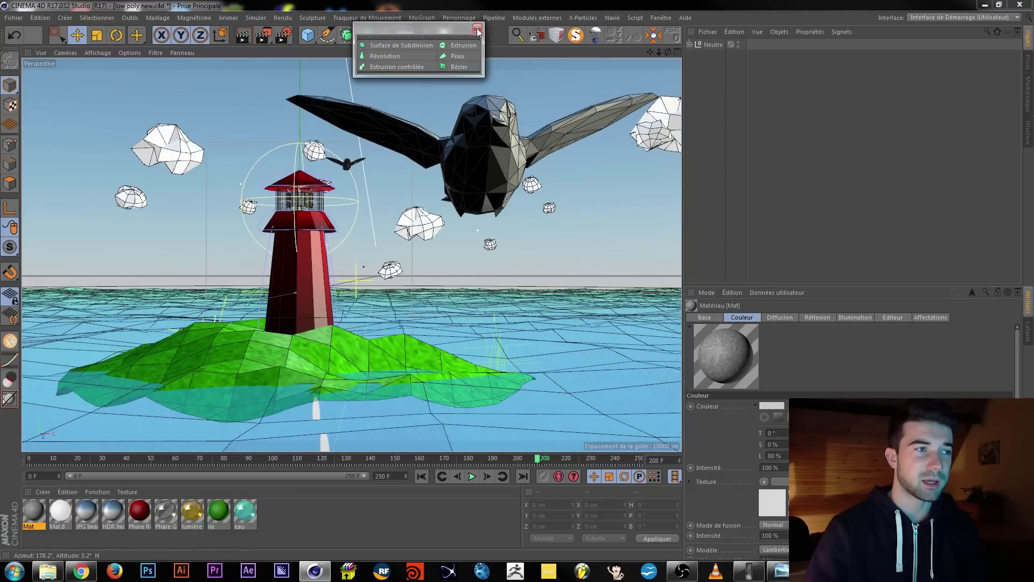
click(477, 29)
click(385, 37)
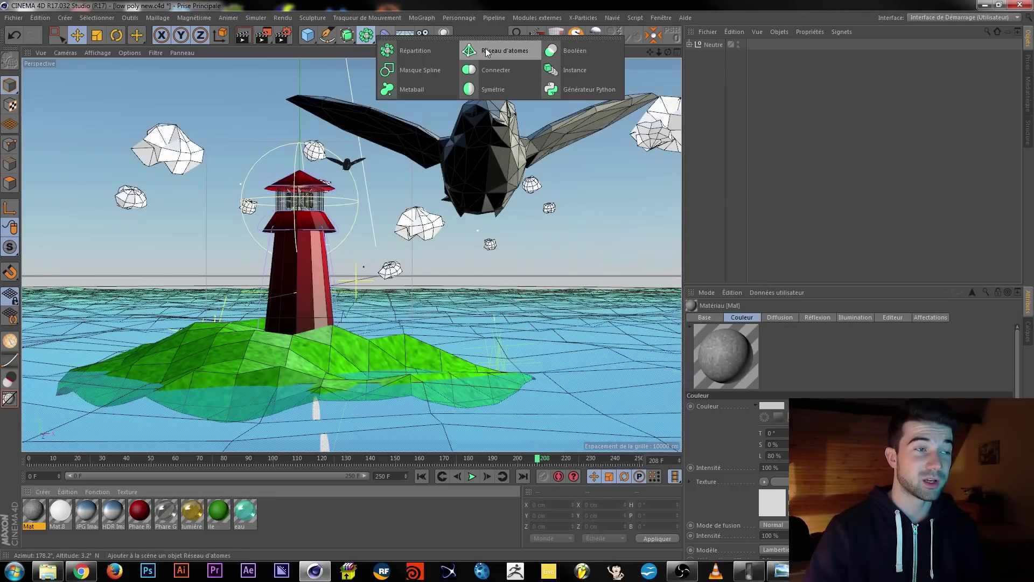
click(779, 571)
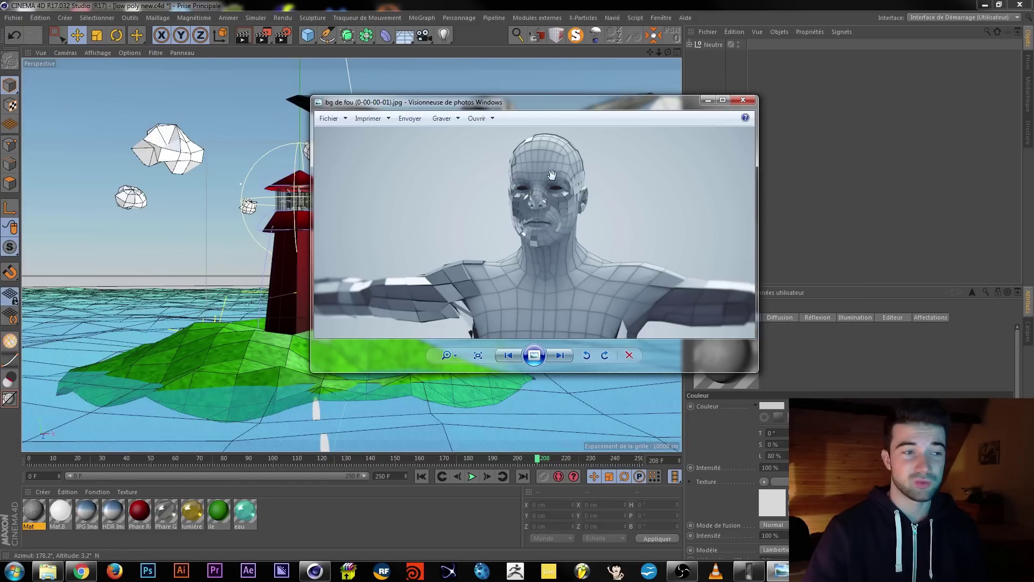
click(742, 99)
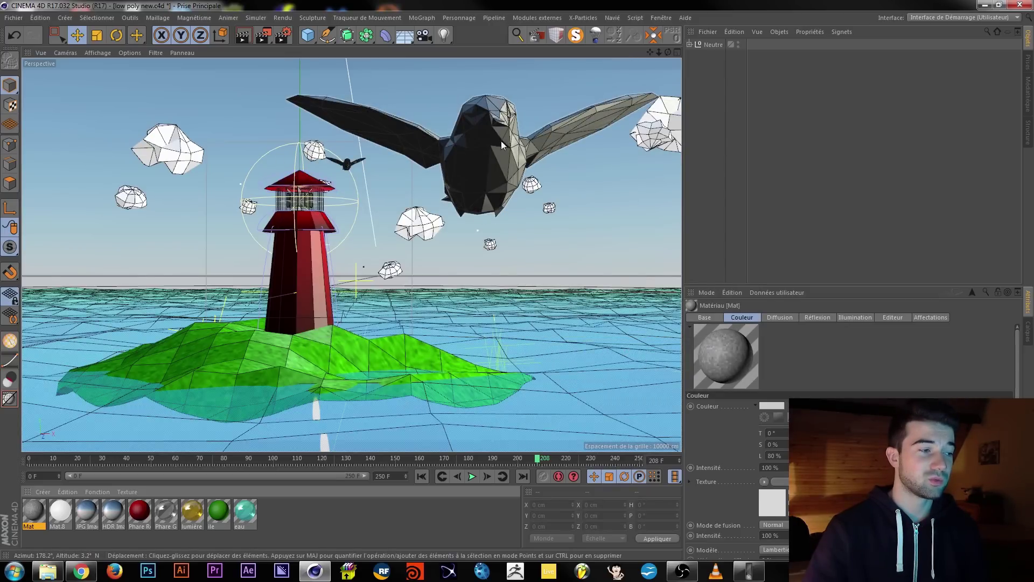
Inspect the bird and island in the lighthouse scene and the dinosaurs in the Low poly Island scene.
alt+drag(498, 152, 467, 244)
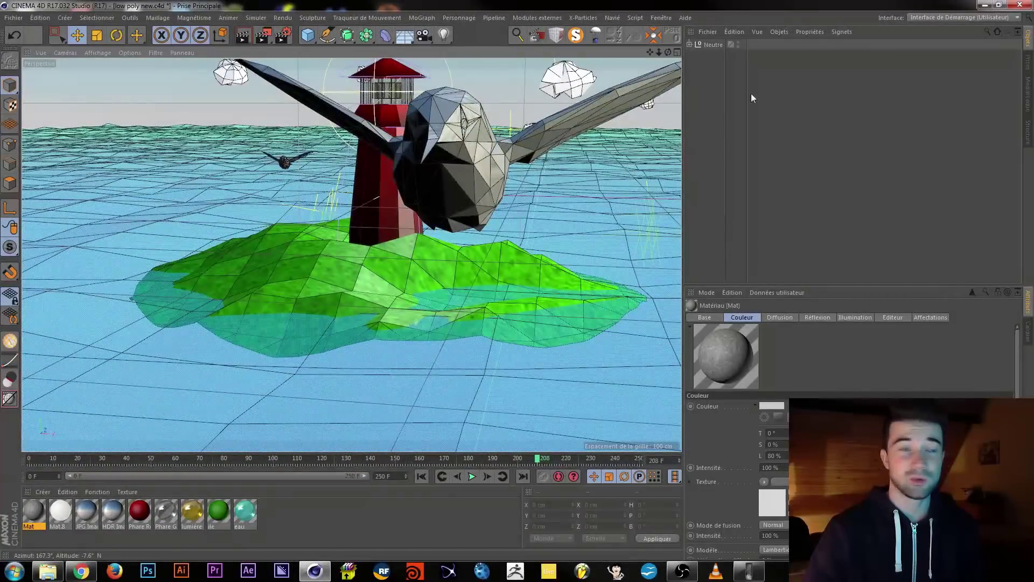
click(667, 21)
click(686, 279)
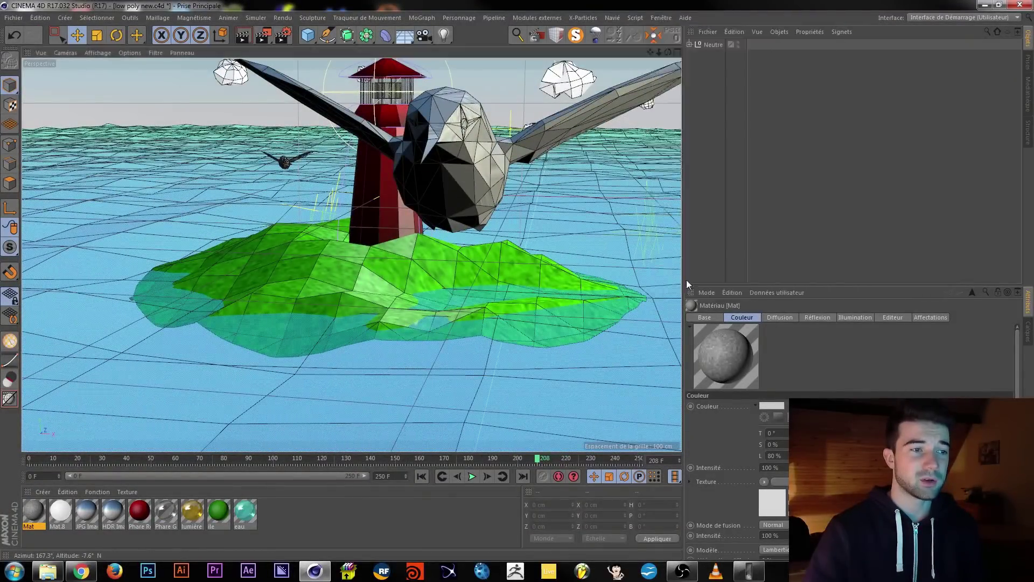
alt+drag(399, 229, 260, 260)
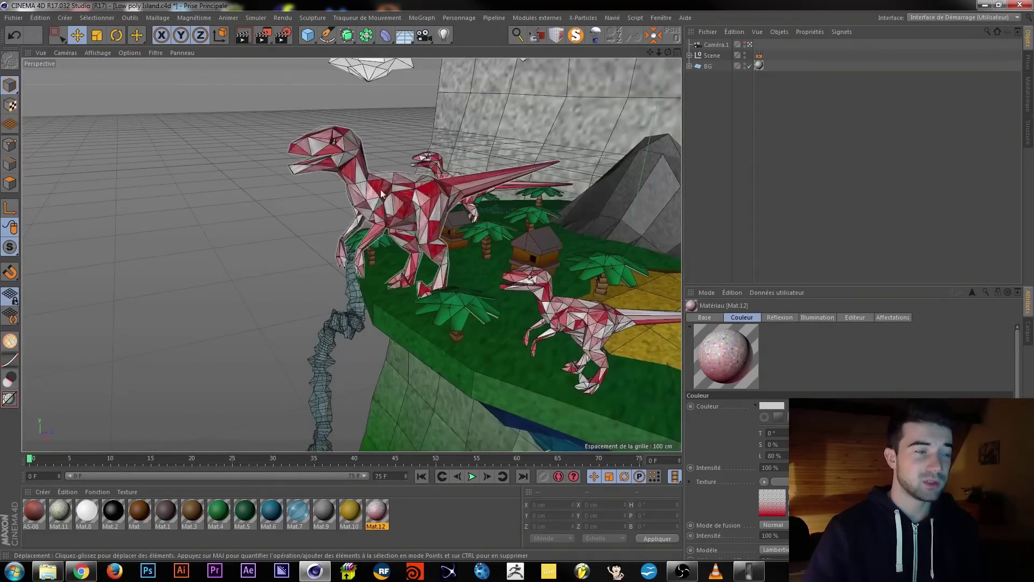
scroll(365, 203, up, 4)
alt+drag(350, 209, 408, 222)
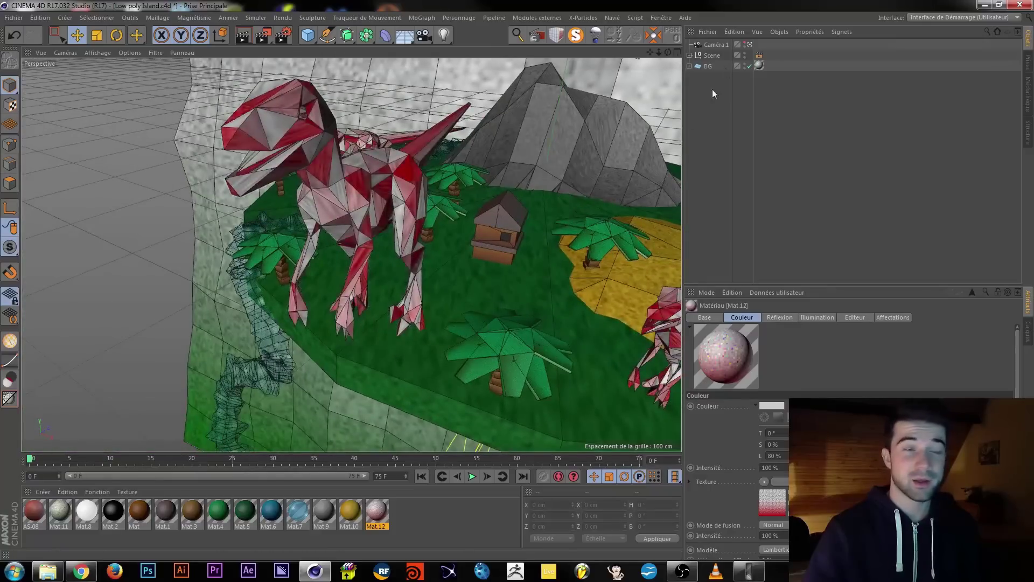
Switch to the HUMBIRD.OBJ scene and show the settings of the bird's Lissage tag.
click(661, 17)
click(675, 272)
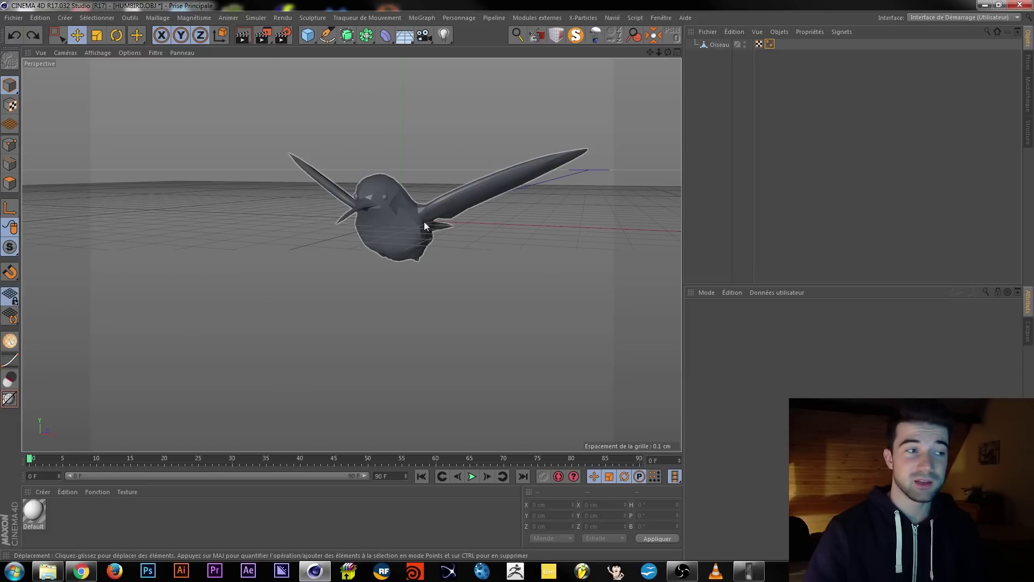
click(725, 76)
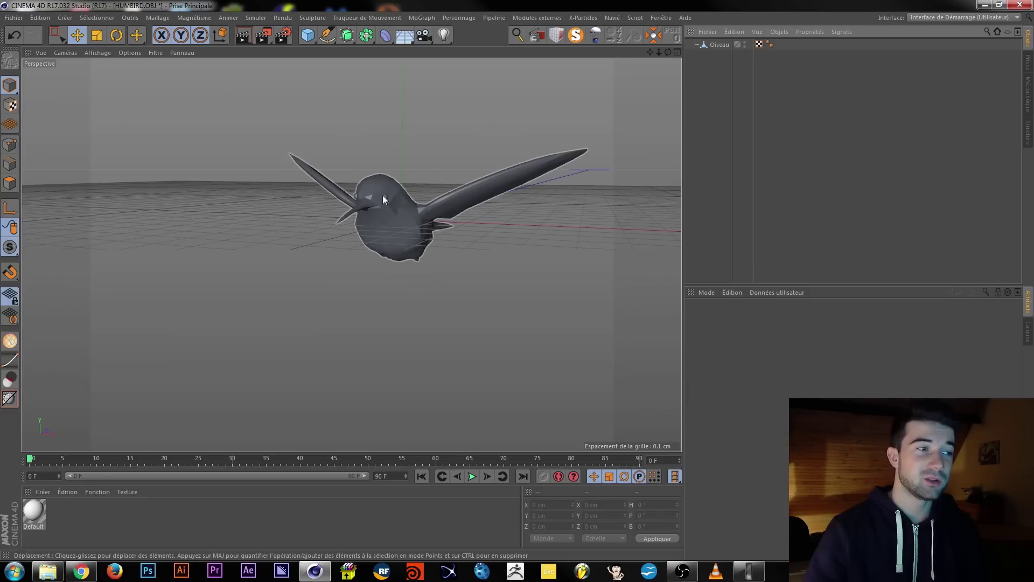
click(770, 45)
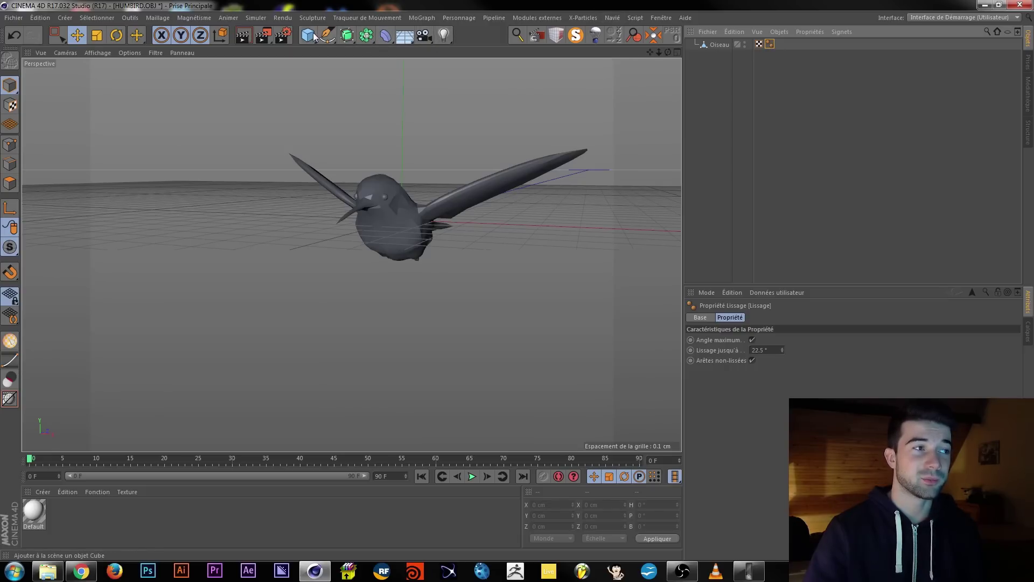
Try to add a Terrain object to the bird scene and look for it in the object and layer lists.
drag(314, 37, 592, 106)
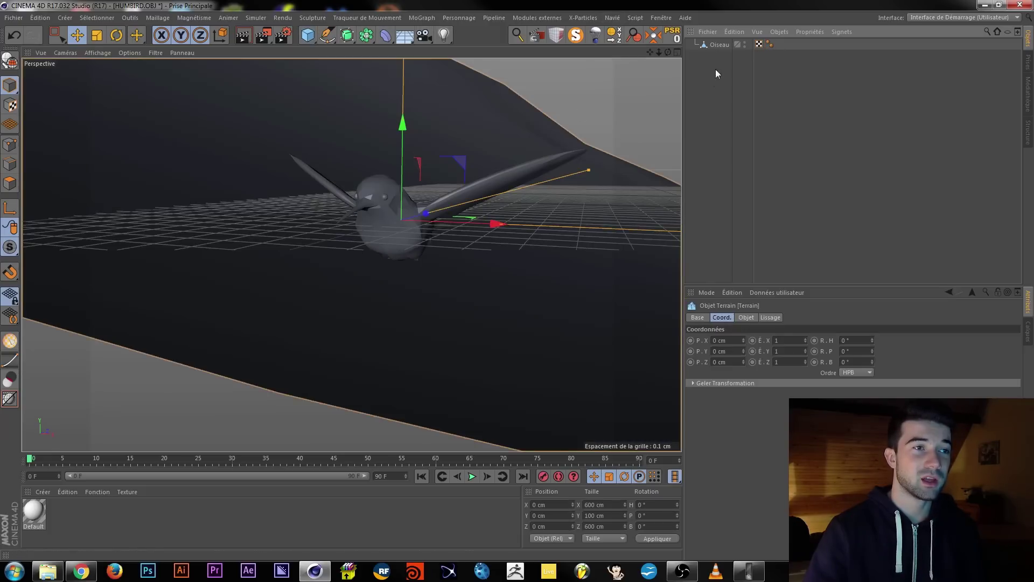
click(717, 45)
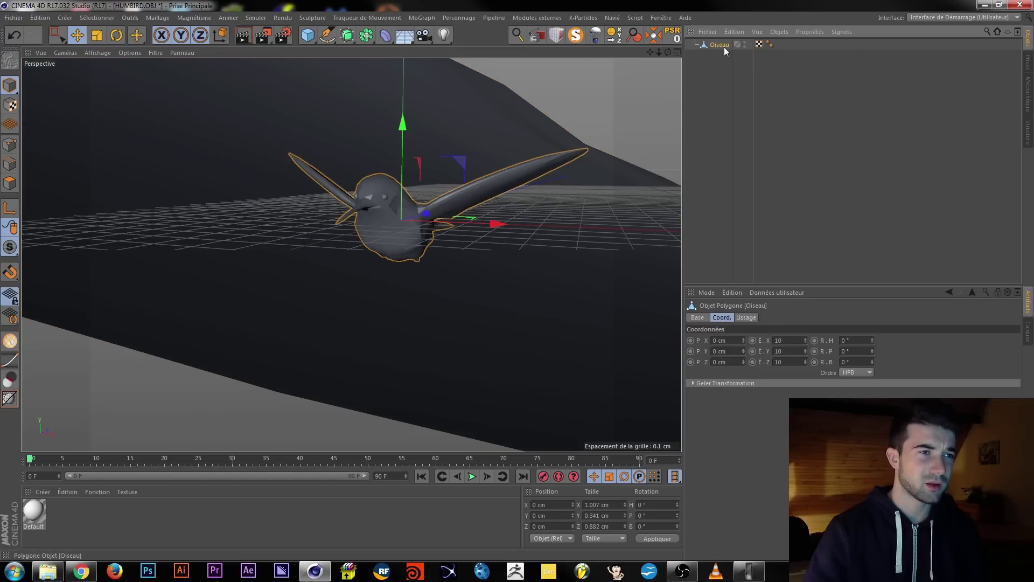
click(712, 74)
click(315, 121)
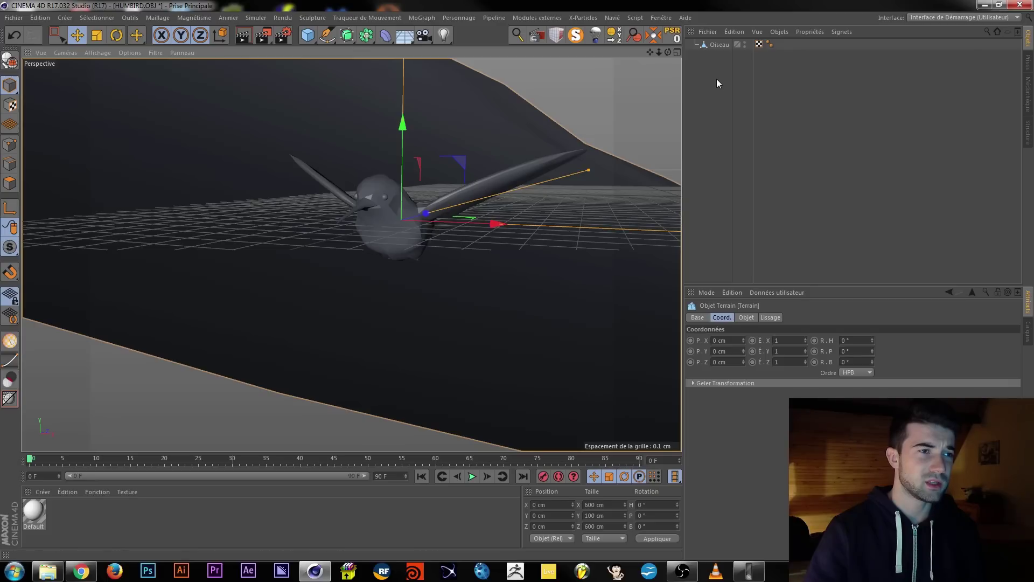
click(718, 45)
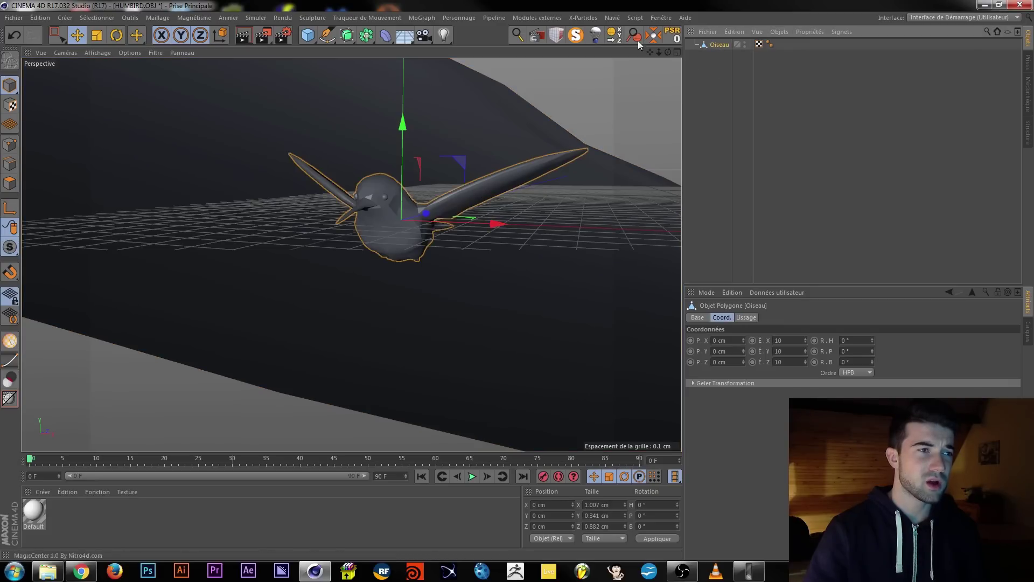
click(307, 35)
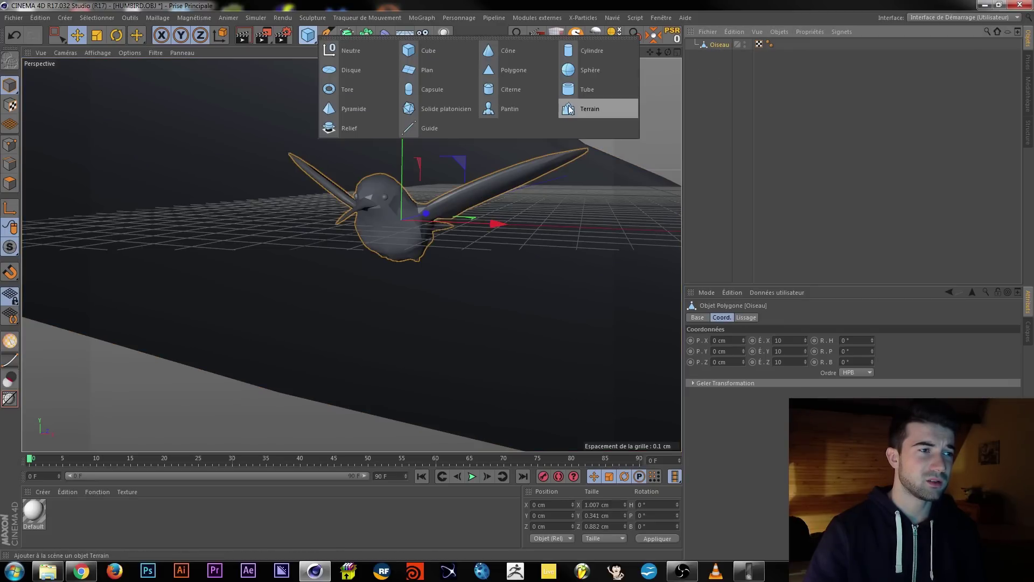
click(568, 109)
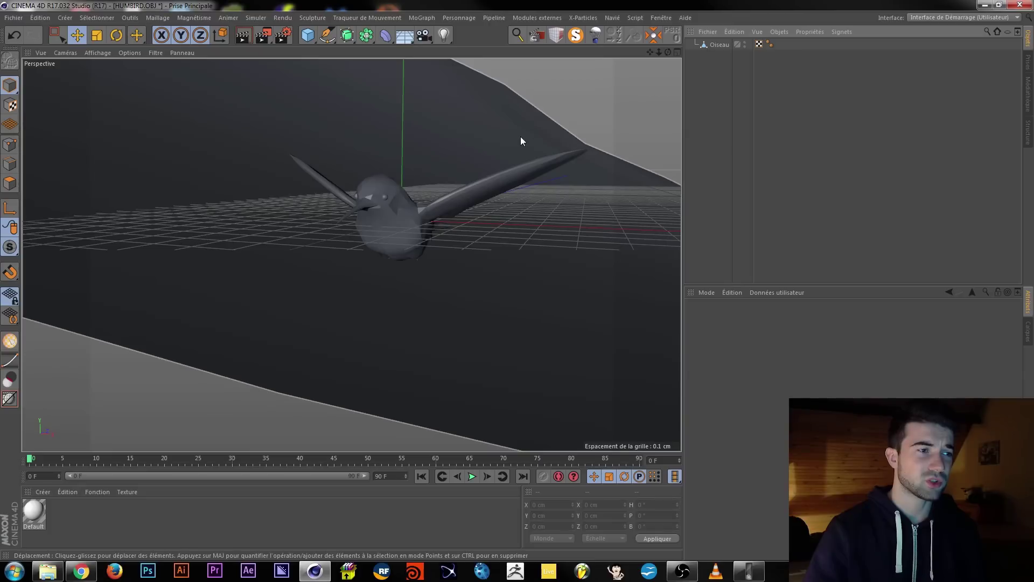
click(719, 45)
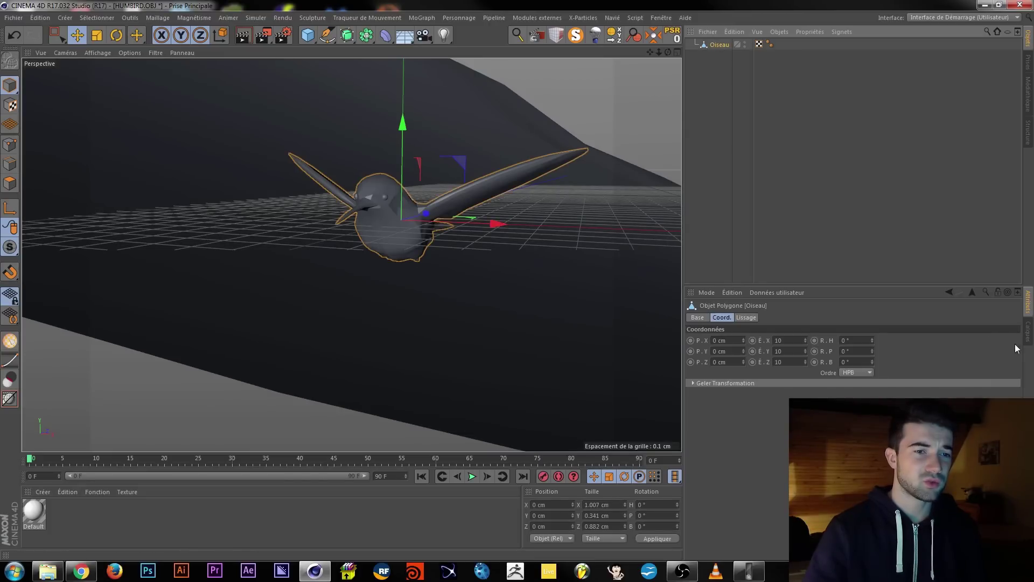
click(1027, 333)
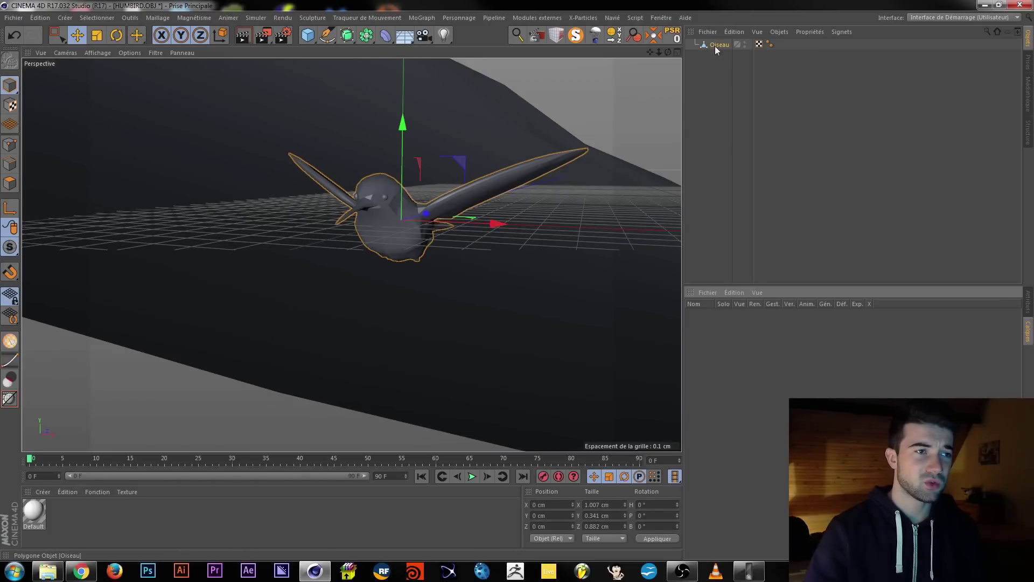
scroll(715, 50, down, 1)
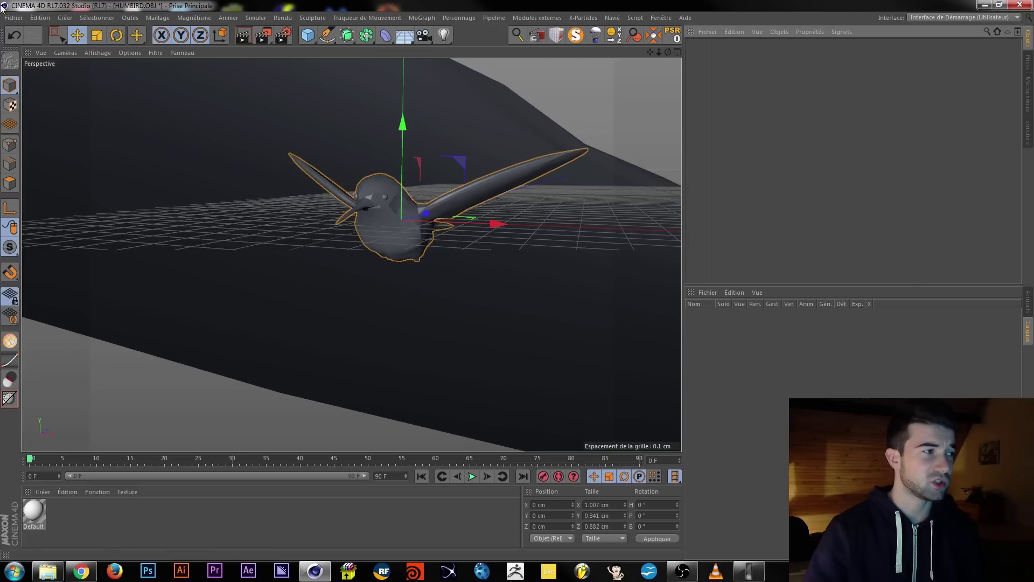
Create a new empty document and add a Terrain object to it.
click(20, 18)
click(28, 33)
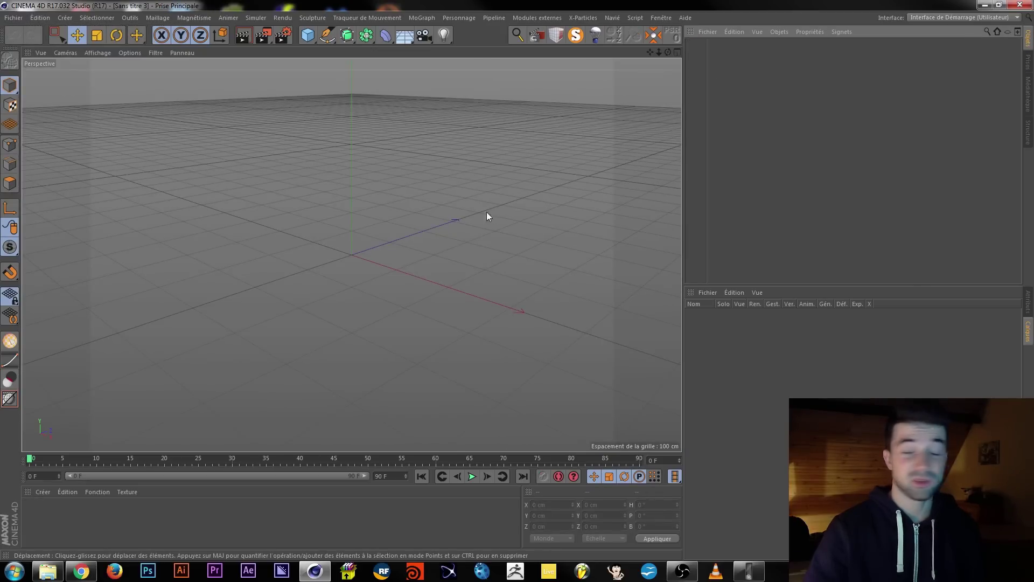
click(309, 36)
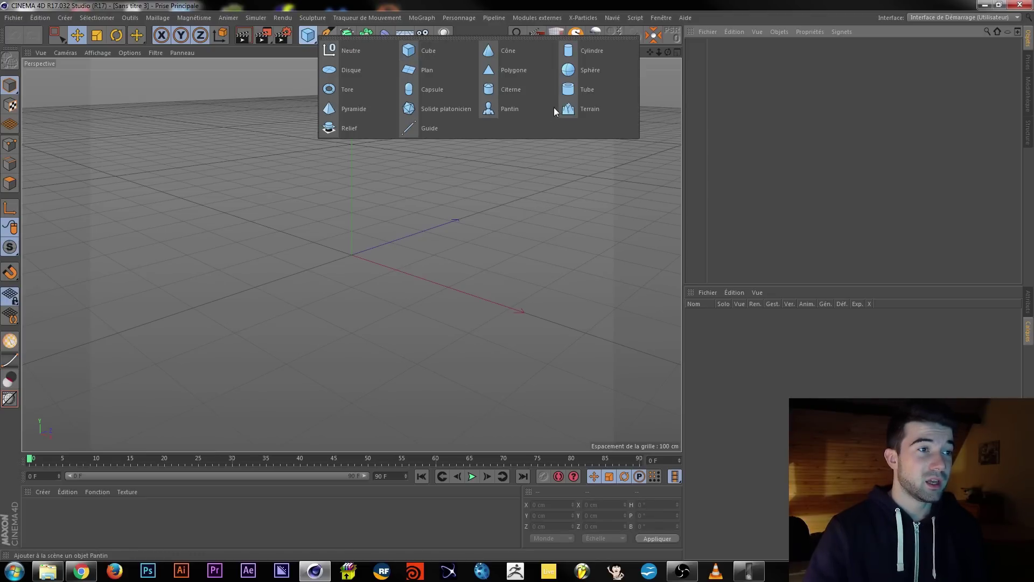
click(577, 109)
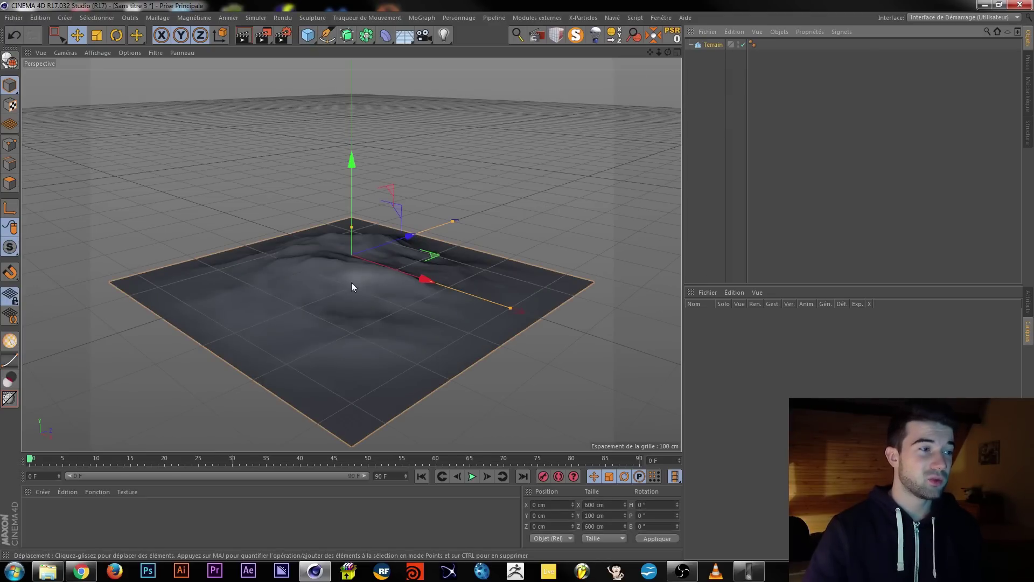
Preview a render of the terrain up close in the viewport.
scroll(350, 270, up, 5)
click(244, 36)
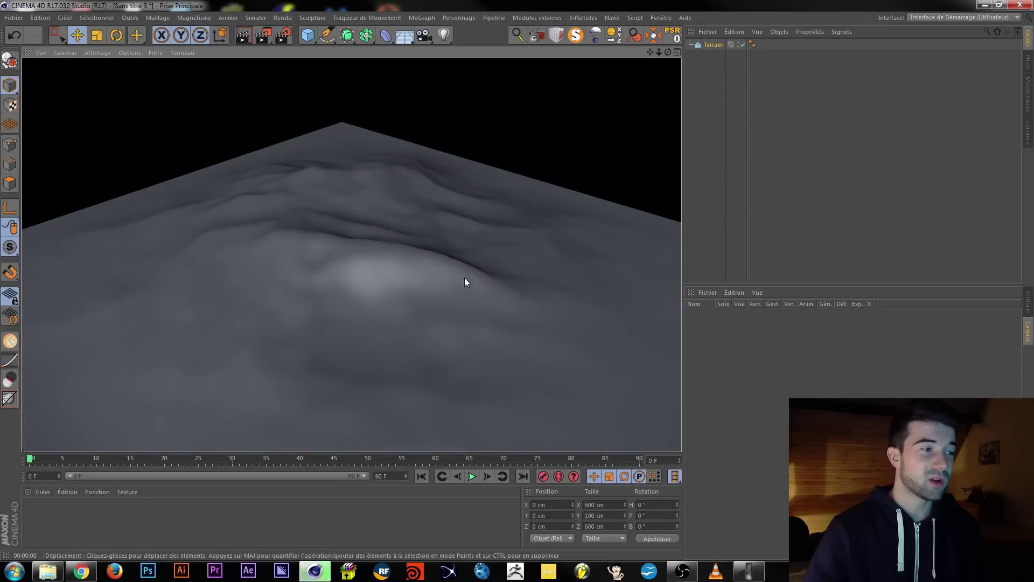
click(357, 285)
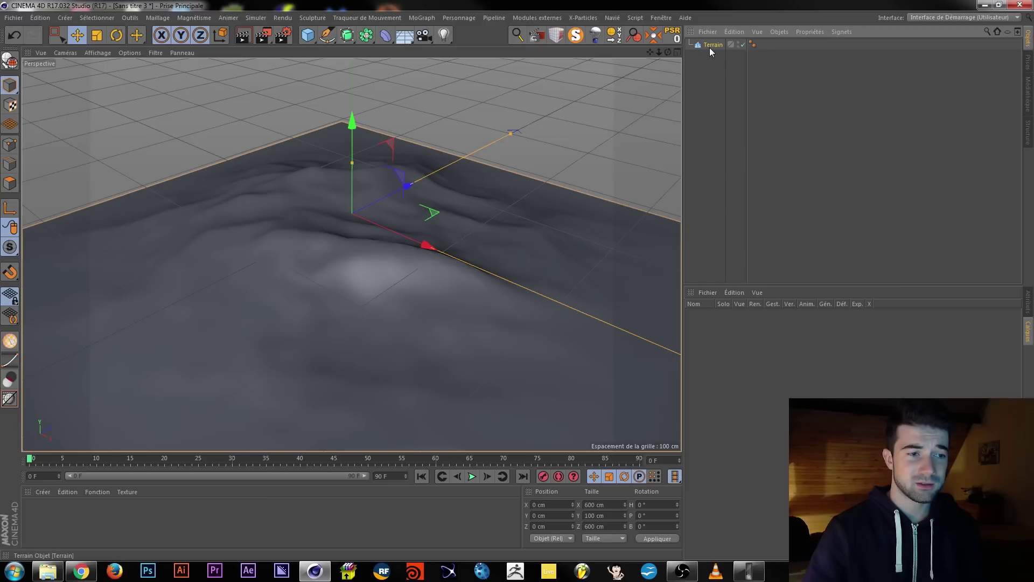
Set the terrain's width and depth segments to 10 each.
click(1028, 310)
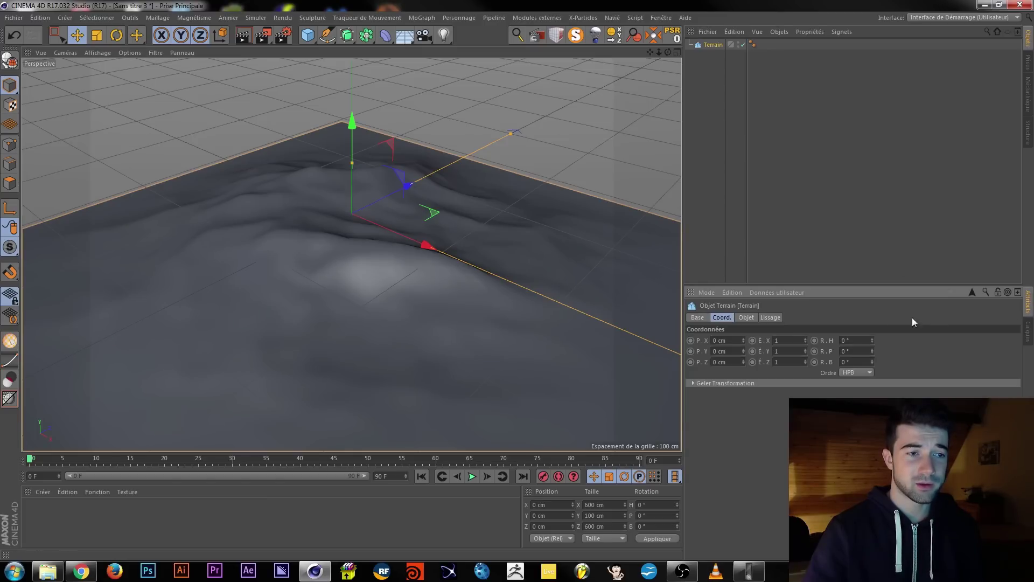
click(745, 317)
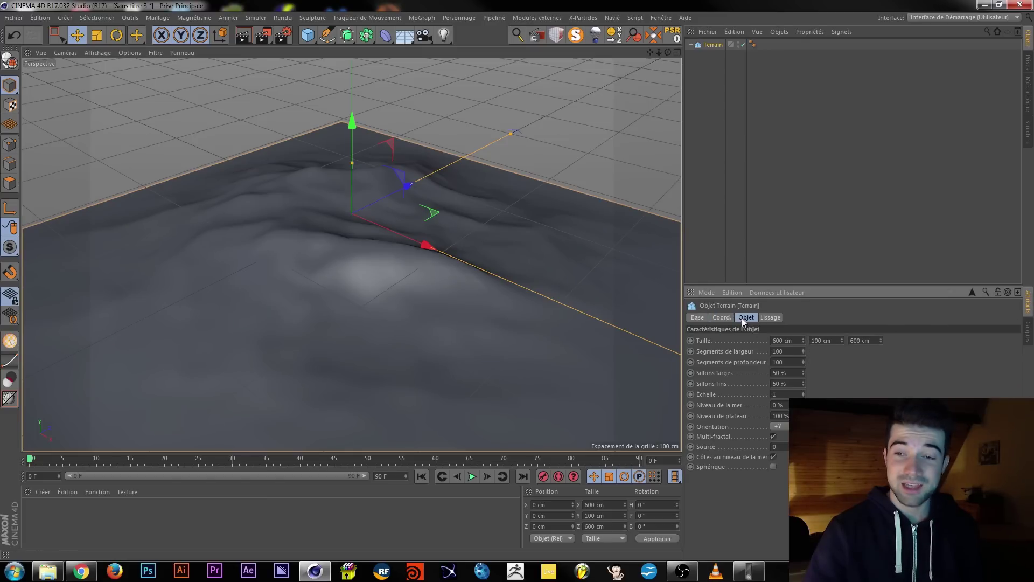
click(791, 365)
drag(793, 353, 748, 351)
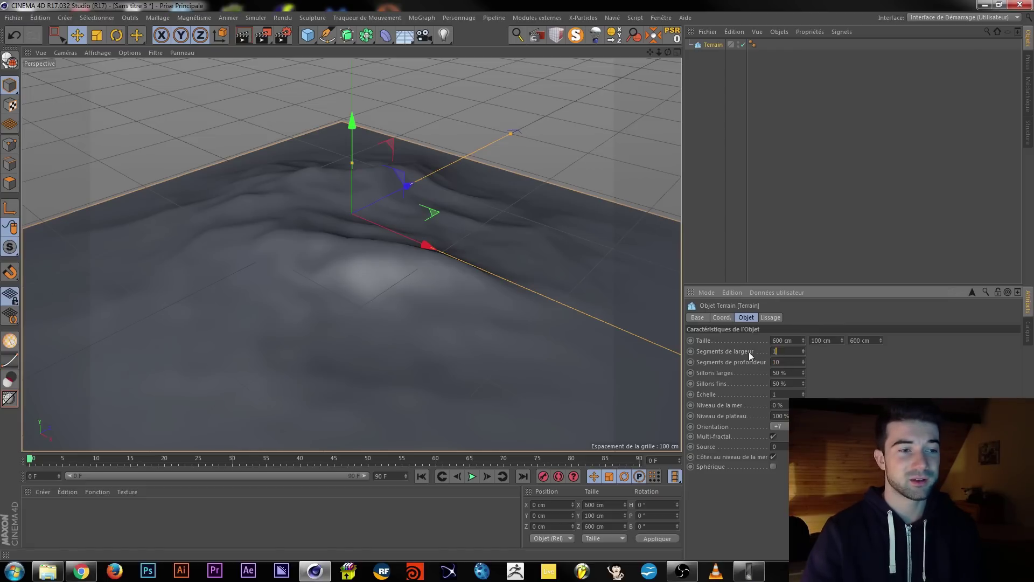
text(10)
key(Return)
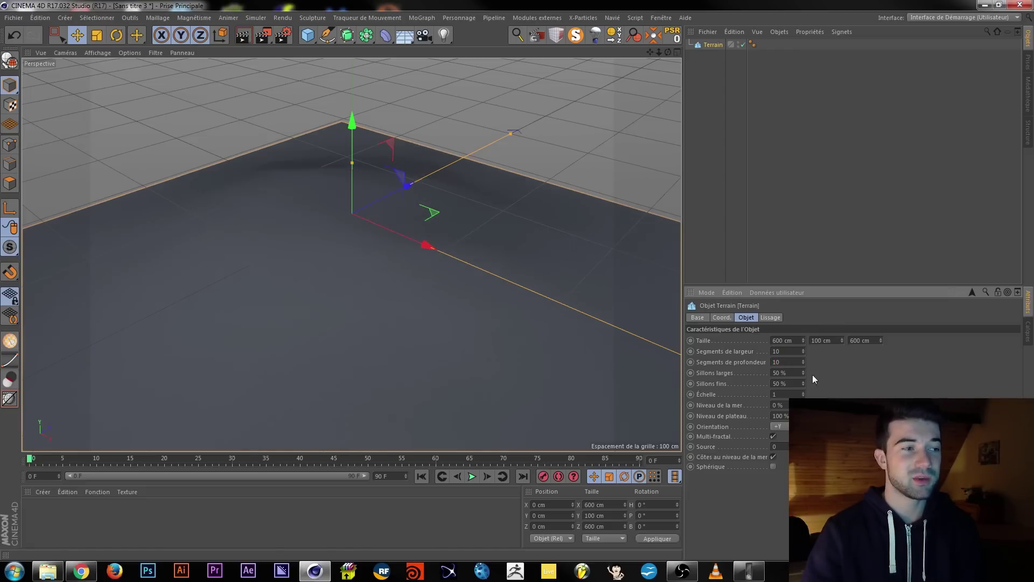
Preview a render of the terrain and enable its smoothing tag's maximum angle, setting the smoothing limit to 88°.
click(243, 35)
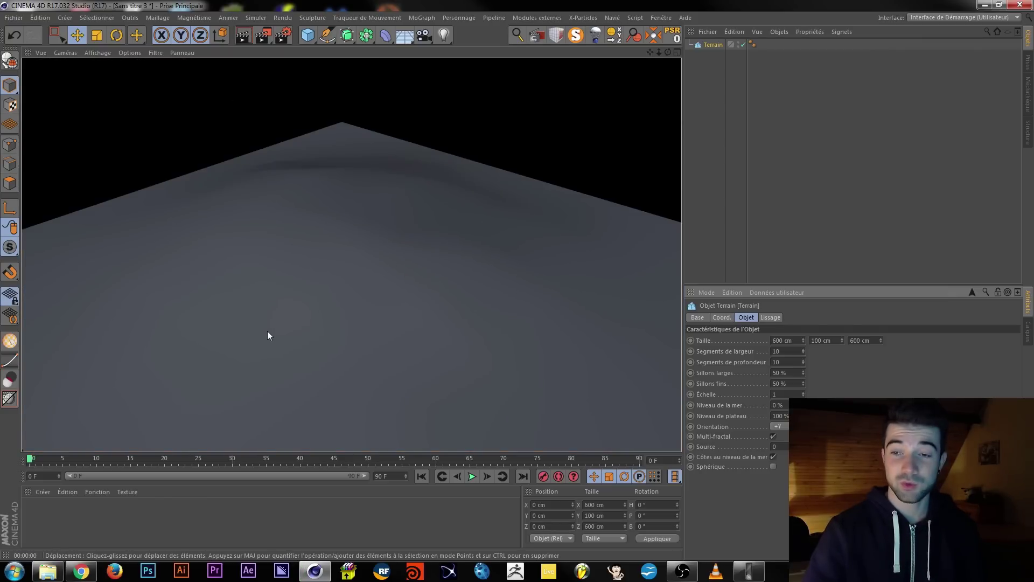
click(714, 150)
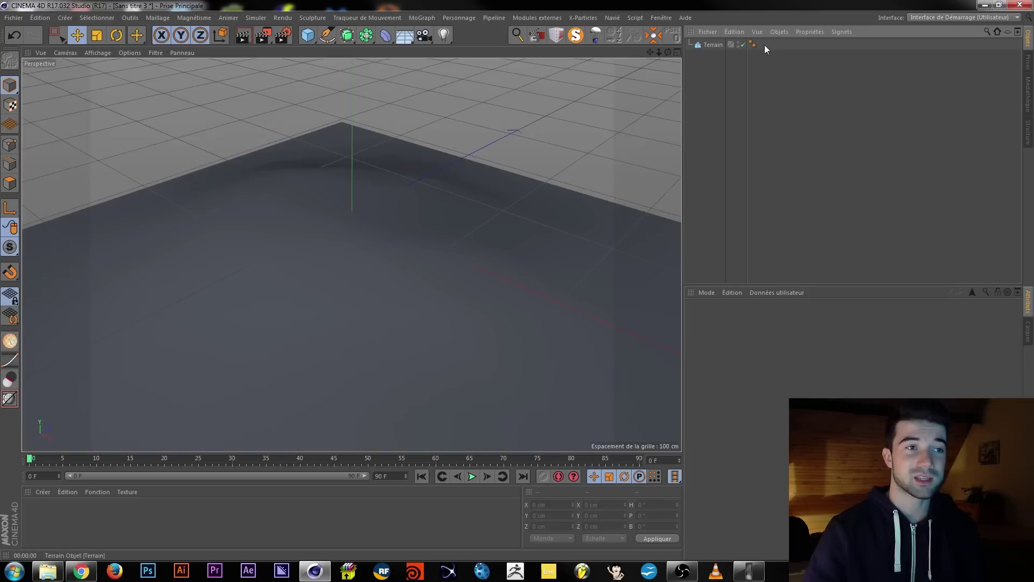
click(752, 43)
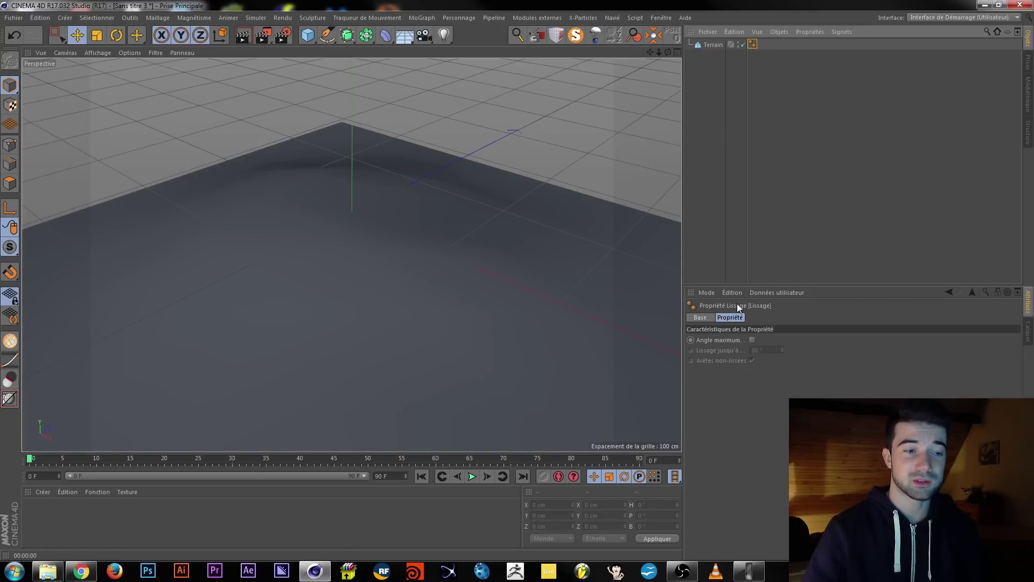
click(752, 340)
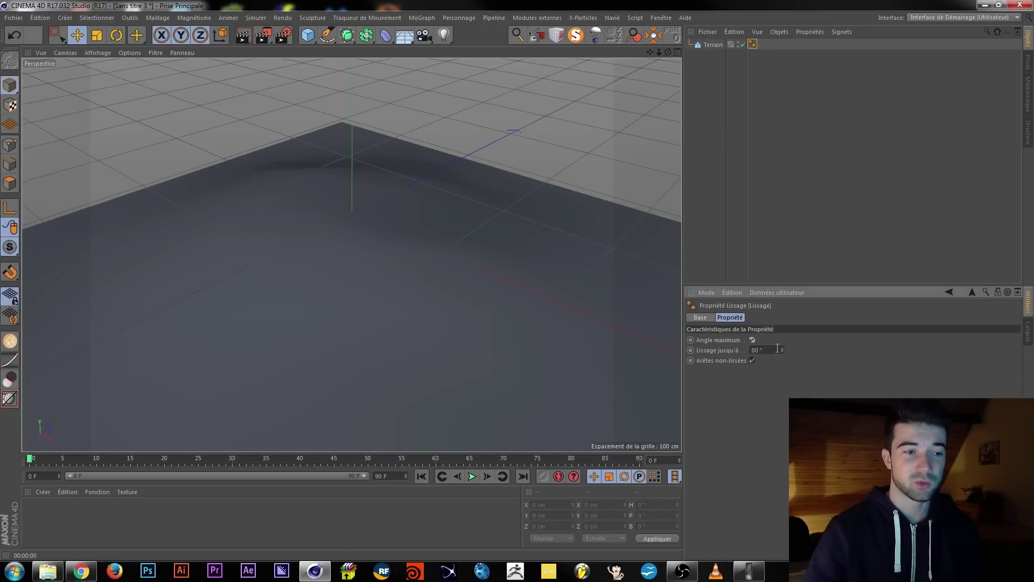
drag(782, 350, 782, 391)
drag(782, 350, 782, 336)
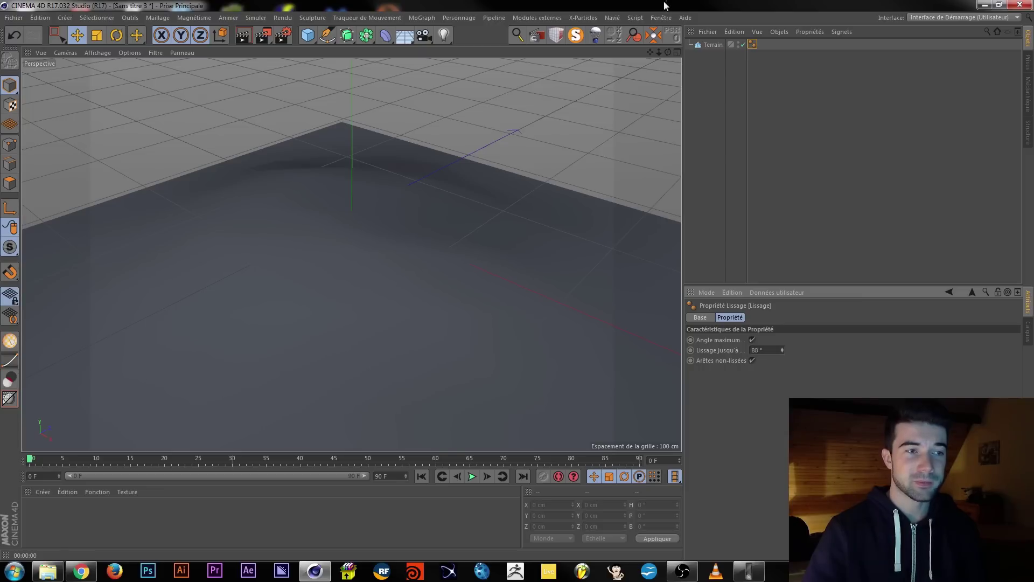
Delete the smoothing tag from the terrain and preview a render of the faceted surface.
click(718, 71)
click(754, 44)
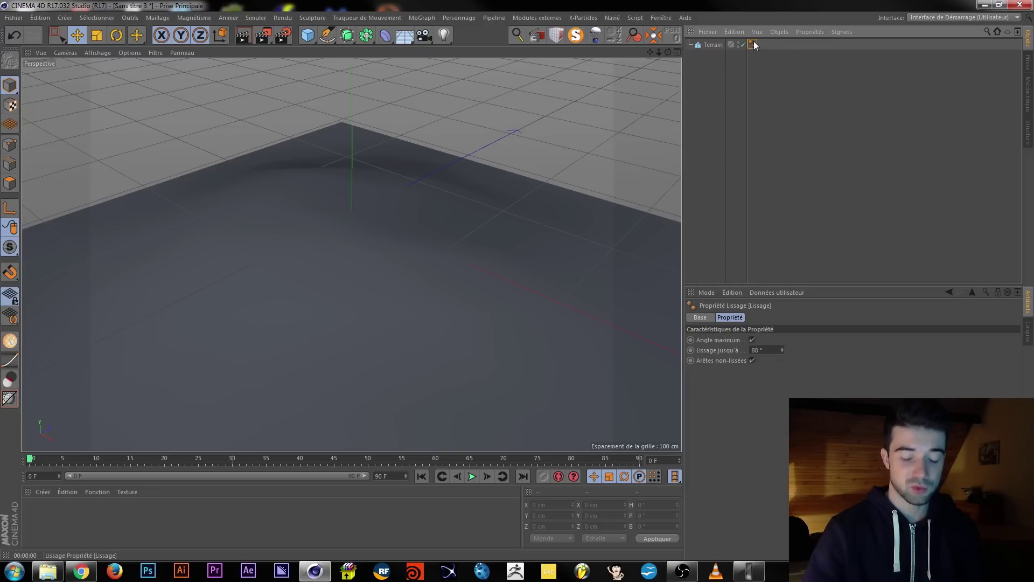
key(Delete)
alt+drag(418, 270, 357, 193)
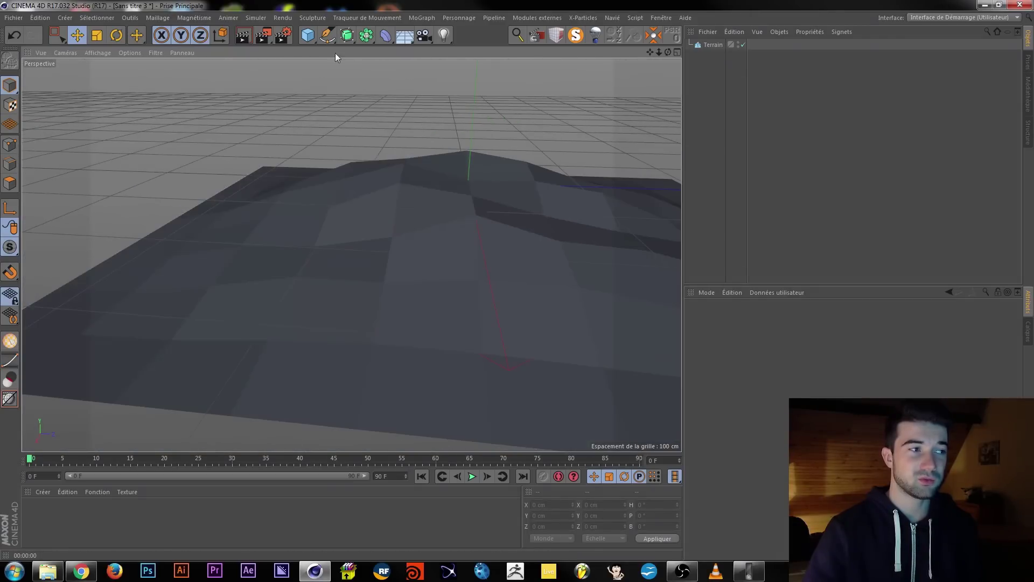
click(239, 36)
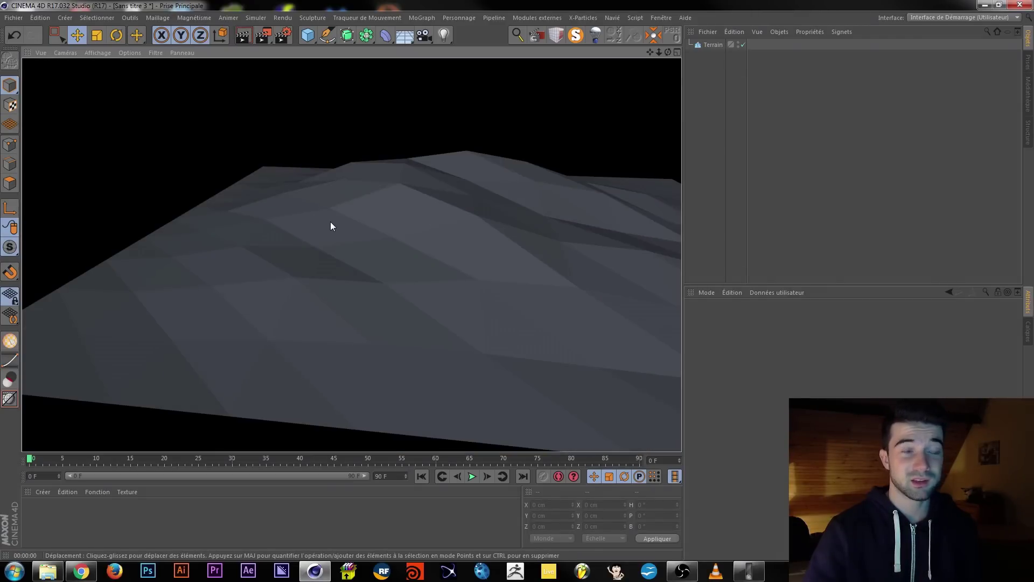
click(366, 222)
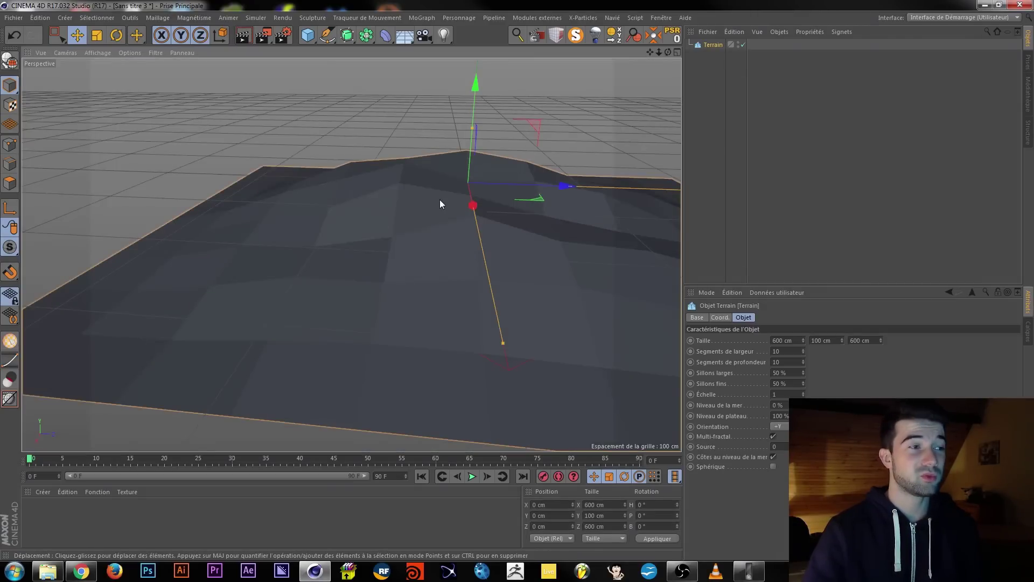
Add a Pantin figure primitive to the scene.
click(310, 37)
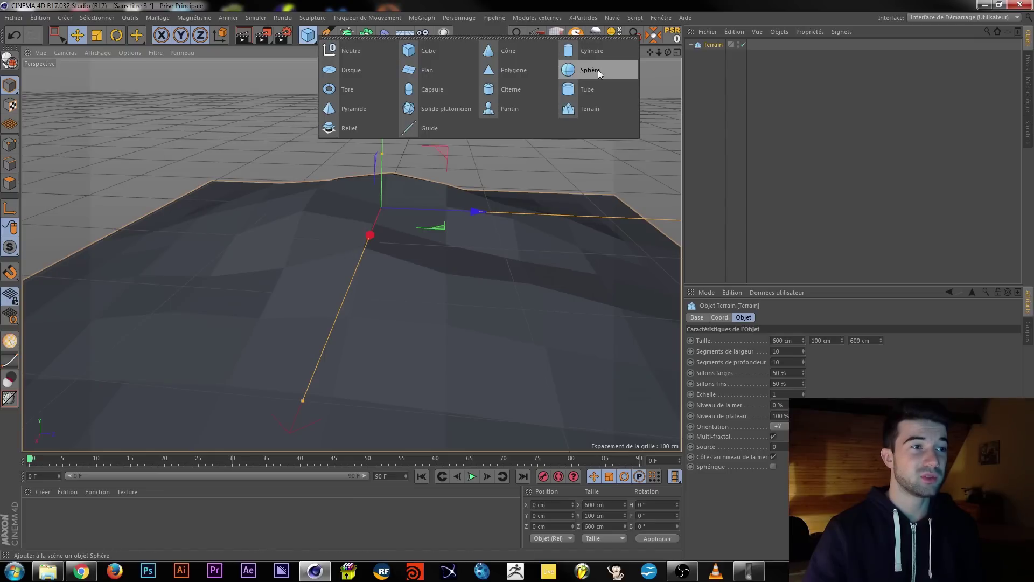
click(505, 110)
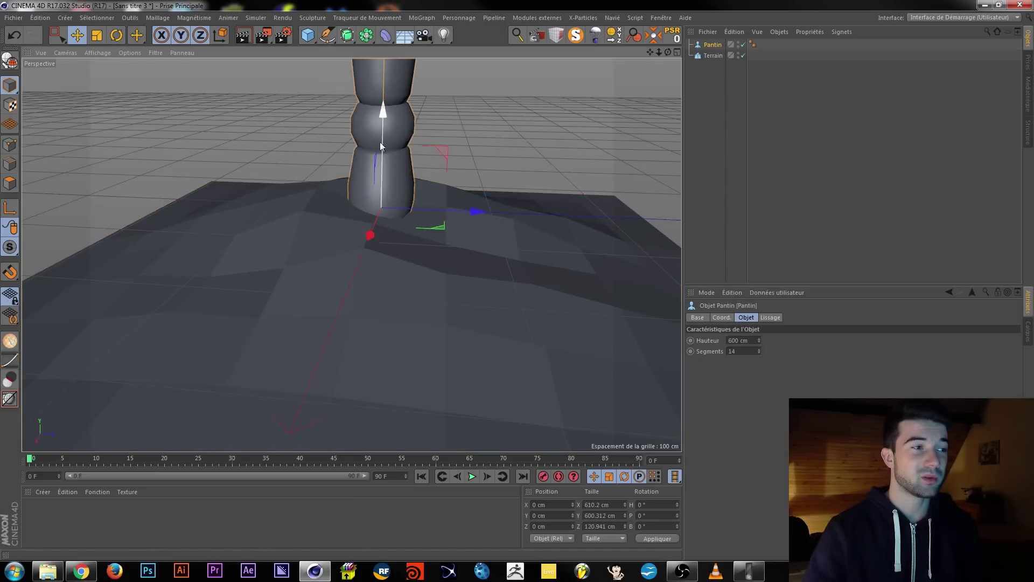
scroll(392, 116, down, 5)
alt+middle_drag(435, 95, 425, 140)
Delete the Terrain object and frame the figure's upper body in the viewport.
click(715, 56)
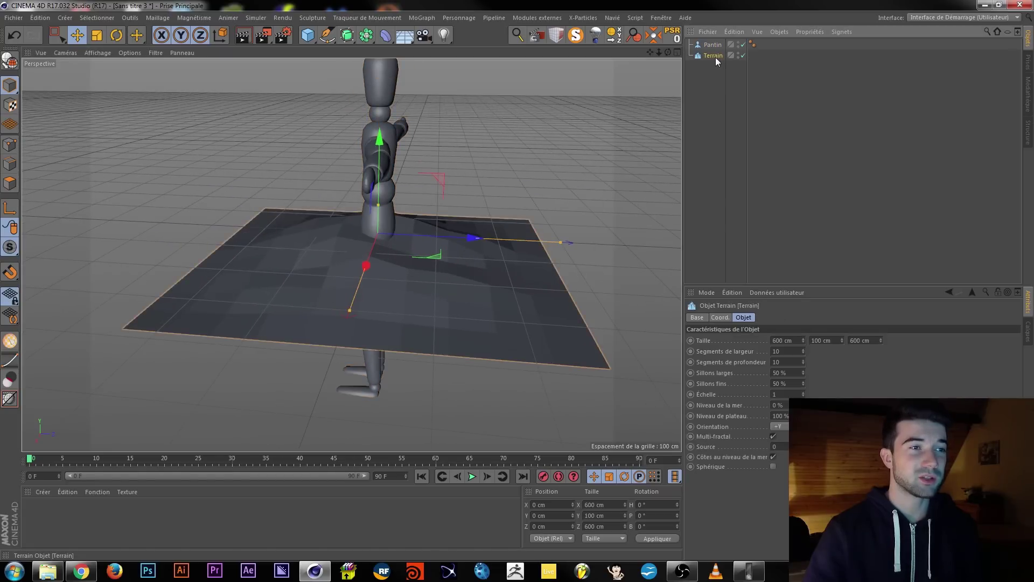
key(Delete)
mouse_move(342, 170)
alt+mouse_down()
mouse_move(421, 169)
mouse_move(346, 136)
mouse_move(335, 170)
alt+mouse_up()
scroll(340, 157, up, 5)
scroll(343, 124, down, 3)
alt+middle_drag(340, 123, 345, 164)
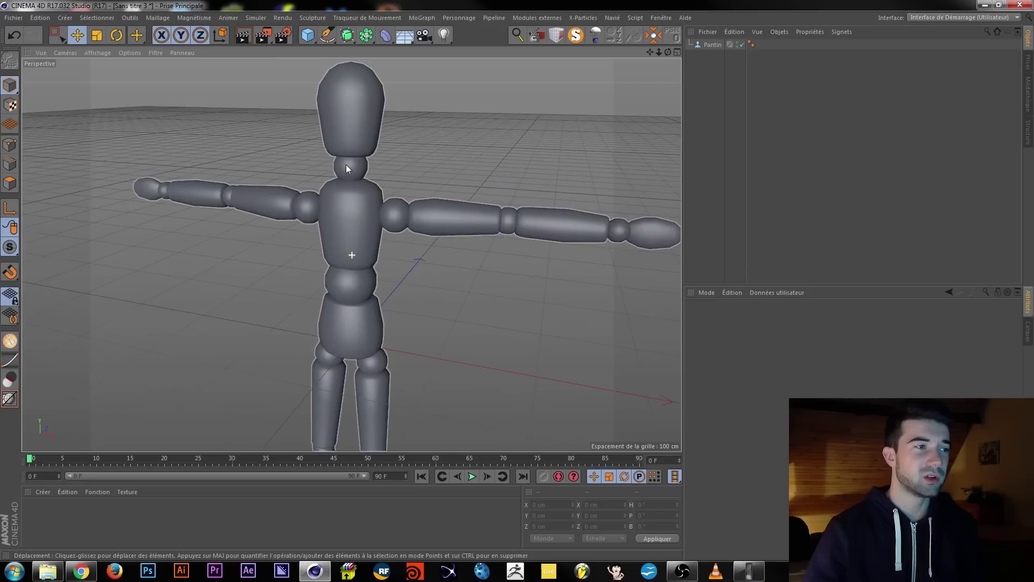
Try deleting the smoothing tag from the parametric figure, inspect its body, and undo the deletion.
click(753, 45)
key(Delete)
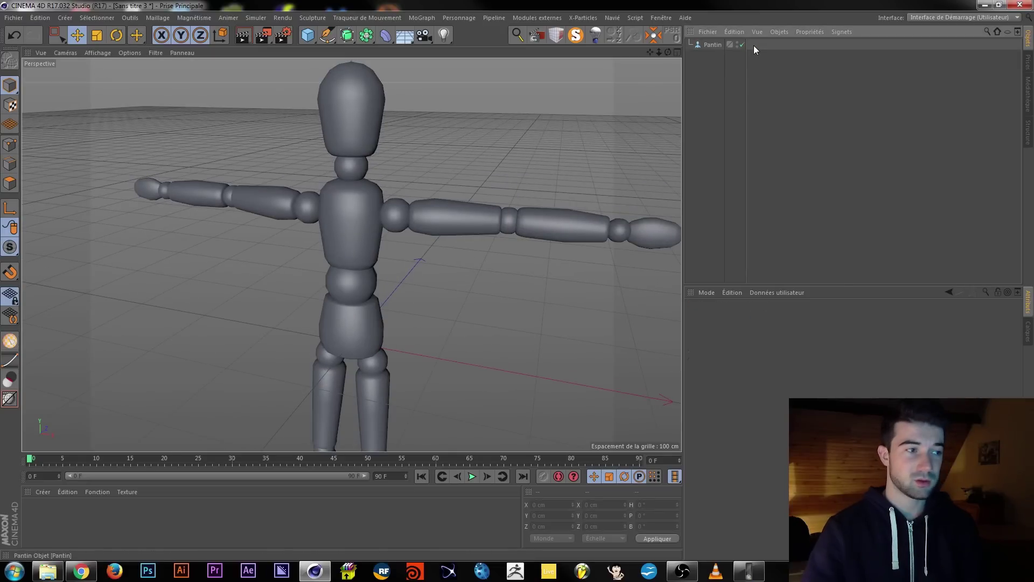
alt+right_drag(336, 320, 366, 308)
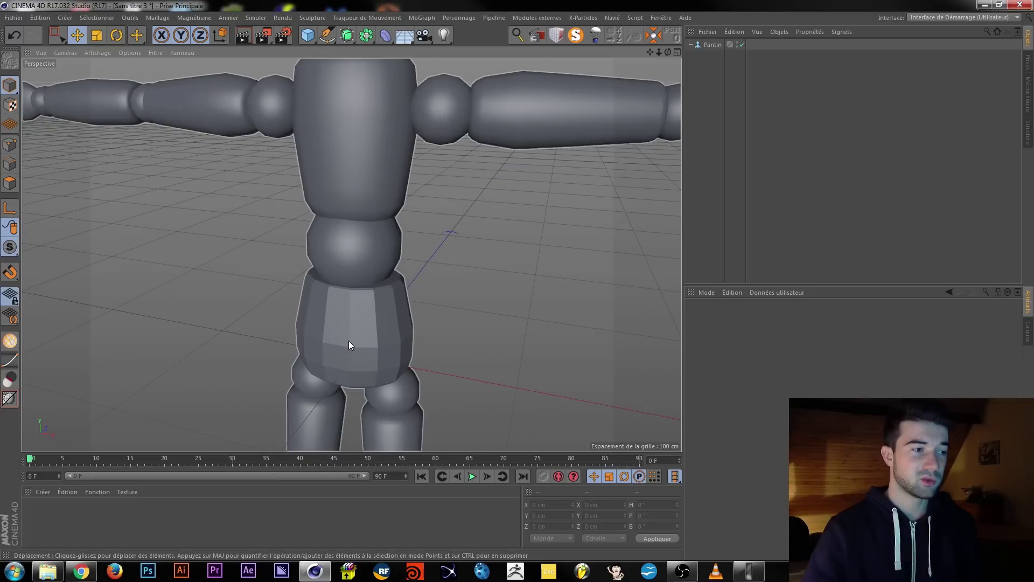
key(ctrl+z)
alt+drag(350, 337, 345, 237)
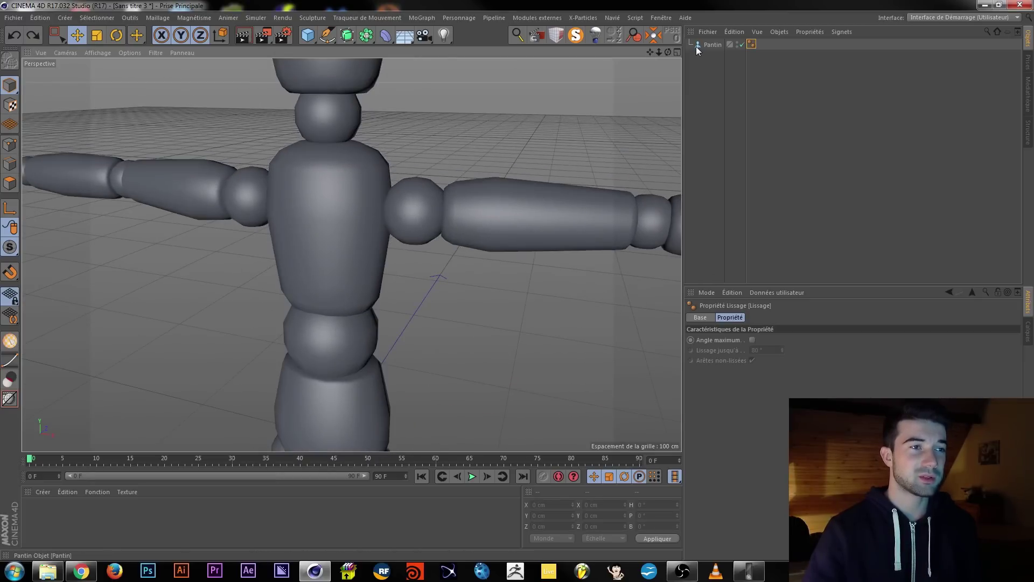
Make the figure editable and delete the smoothing tags from Pantin, both thighs and the Haut du corps part.
click(696, 46)
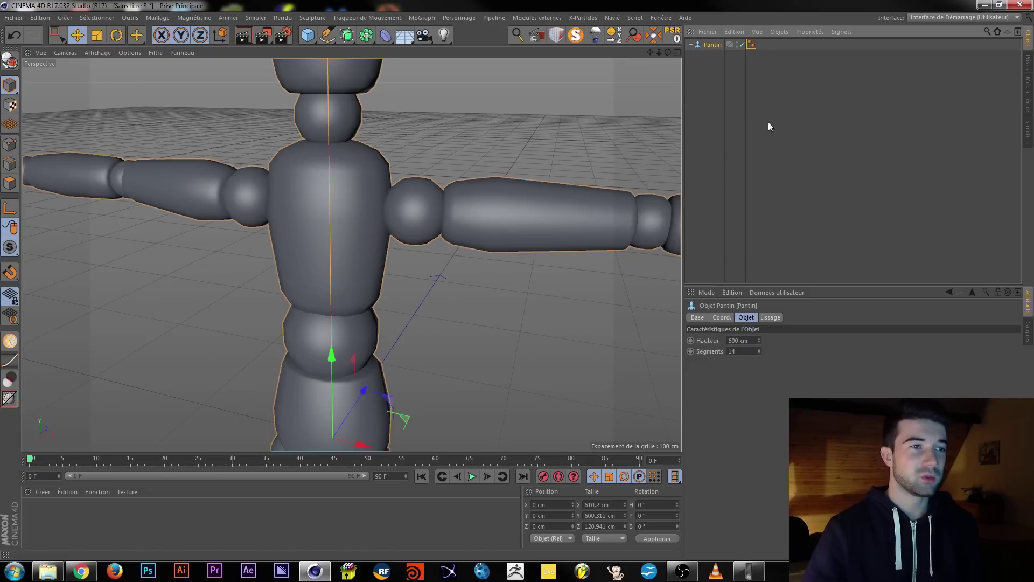
key(c)
click(689, 46)
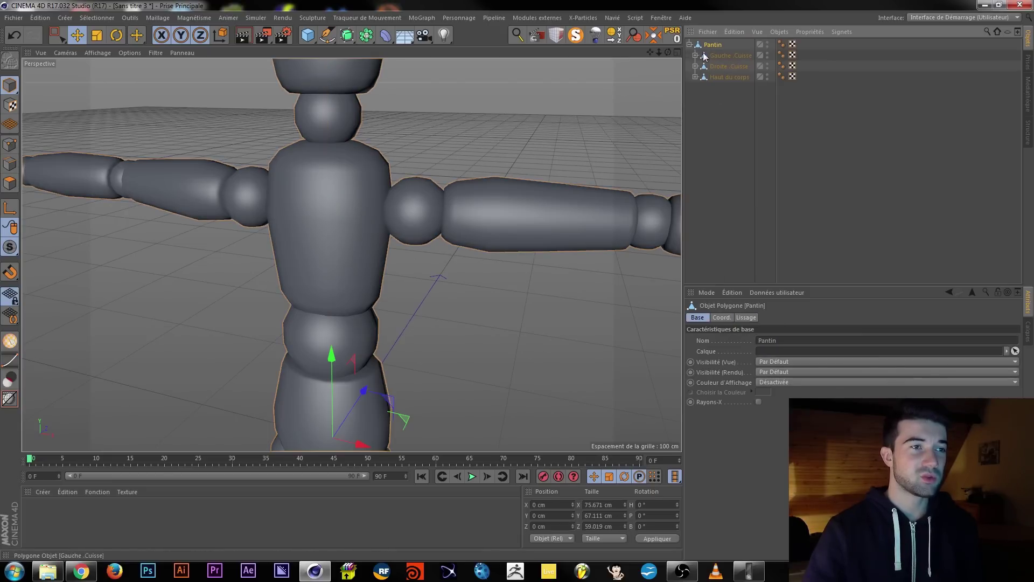
click(781, 45)
shift+click(782, 78)
key(Delete)
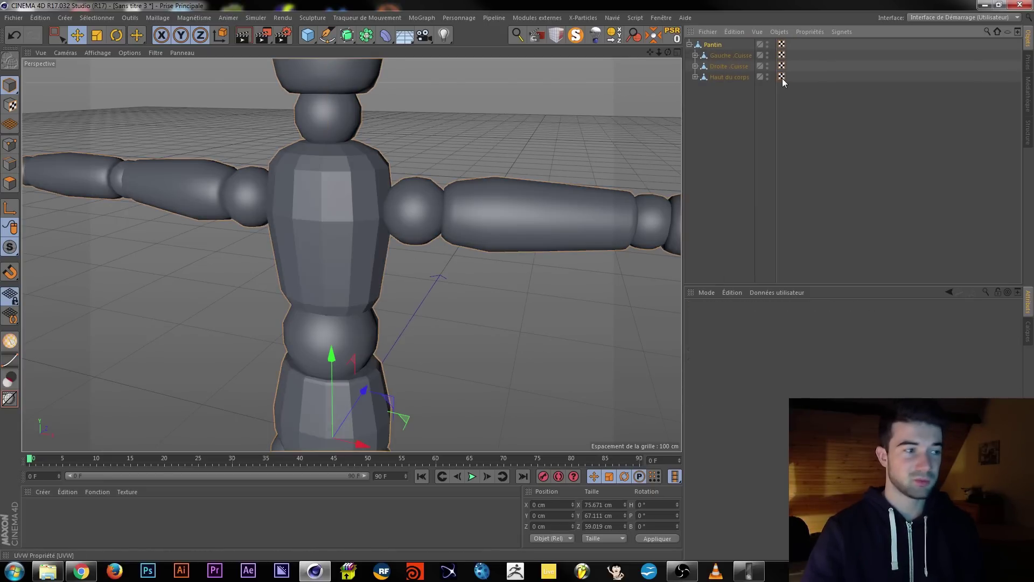
Delete the smoothing tags from the left arm, right arm, head and joint under Haut du corps.
click(695, 77)
click(781, 87)
key(Delete)
click(780, 101)
key(Delete)
click(781, 111)
key(Delete)
click(780, 122)
key(Delete)
Delete the smoothing tags from the tibia and joint parts under both thighs.
click(695, 67)
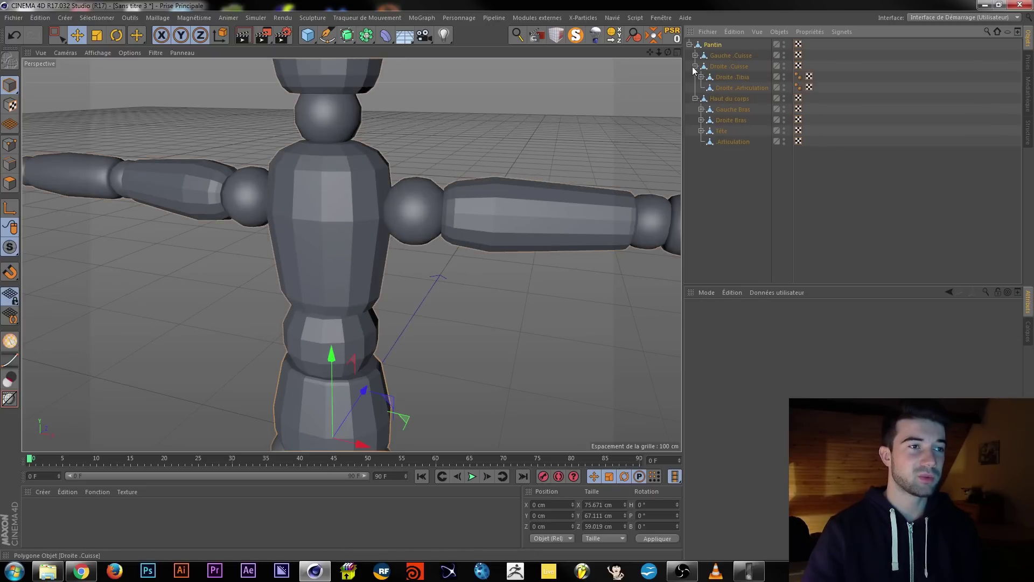
click(798, 87)
key(Delete)
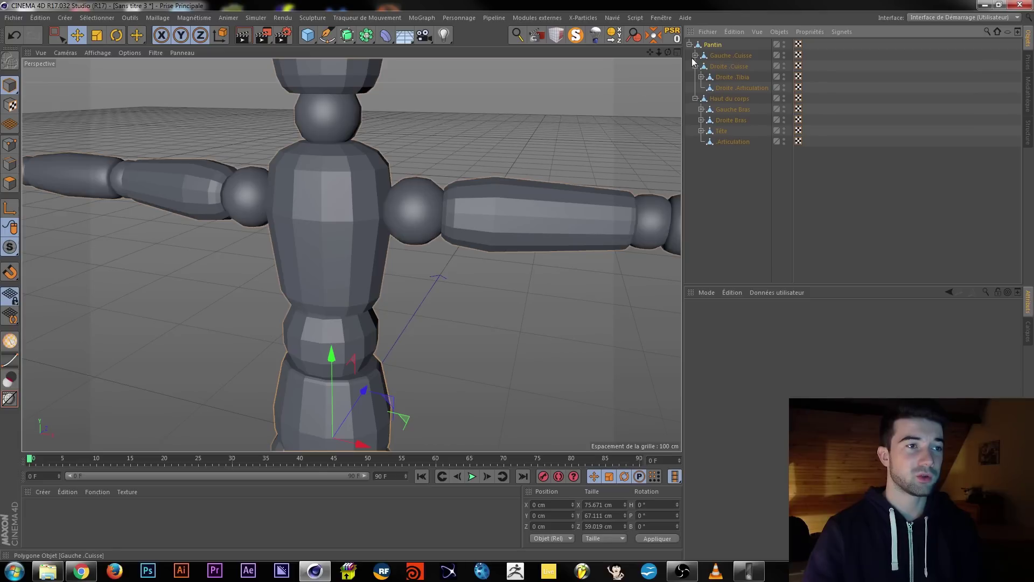
click(695, 56)
click(802, 66)
key(Delete)
click(802, 76)
key(Delete)
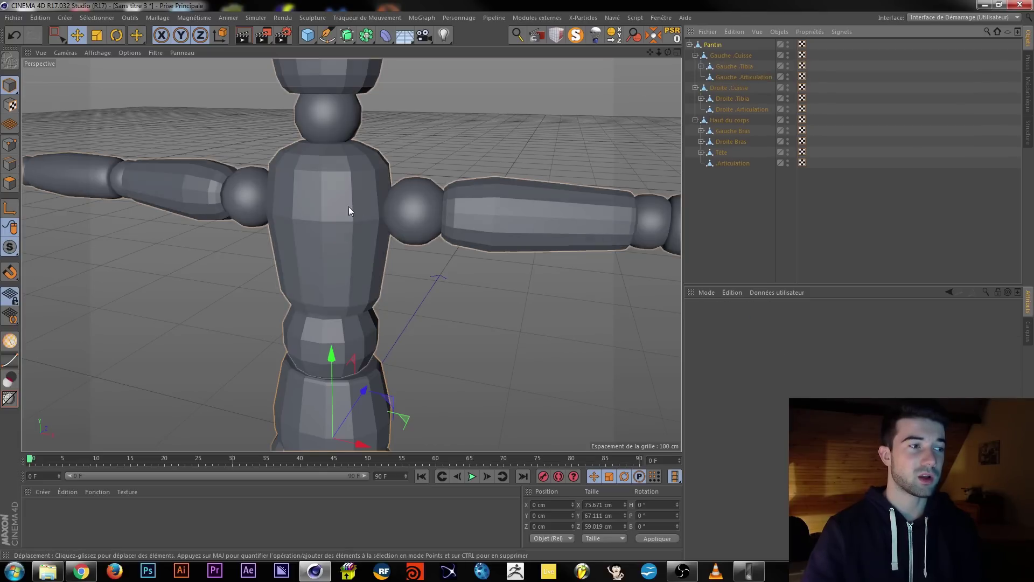
Inspect the faceted head up close and undo the smoothing tag deletions back to the Droite Bras part.
scroll(356, 207, down, 4)
alt+middle_drag(324, 108, 347, 214)
scroll(342, 166, up, 5)
alt+drag(350, 195, 421, 191)
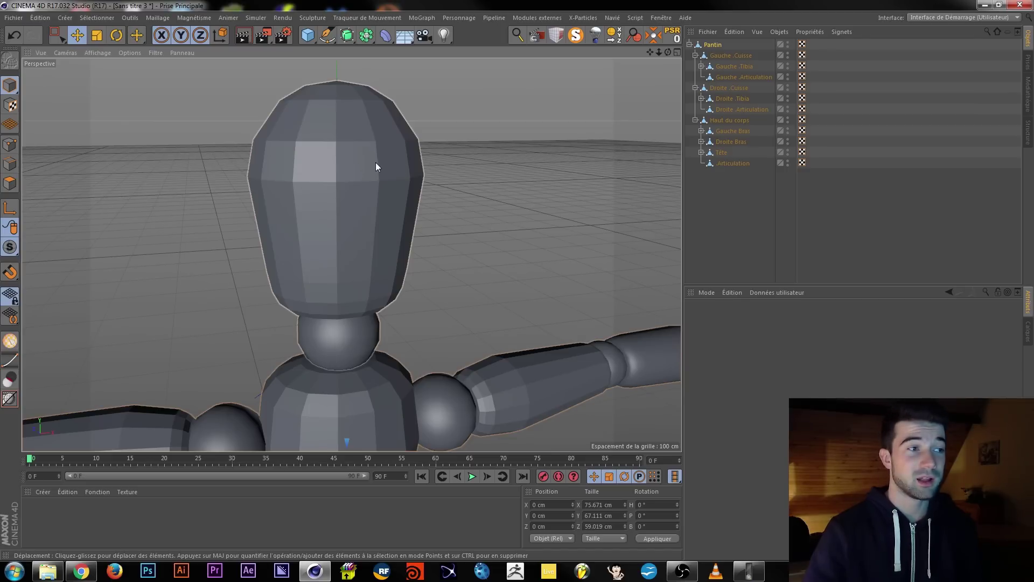
key(ctrl+z)
key(ctrl+z)
key(ctrl+z)
key(ctrl+z)
key(ctrl+z)
key(ctrl+z)
key(ctrl+z)
key(ctrl+z)
key(ctrl+z)
key(ctrl+z)
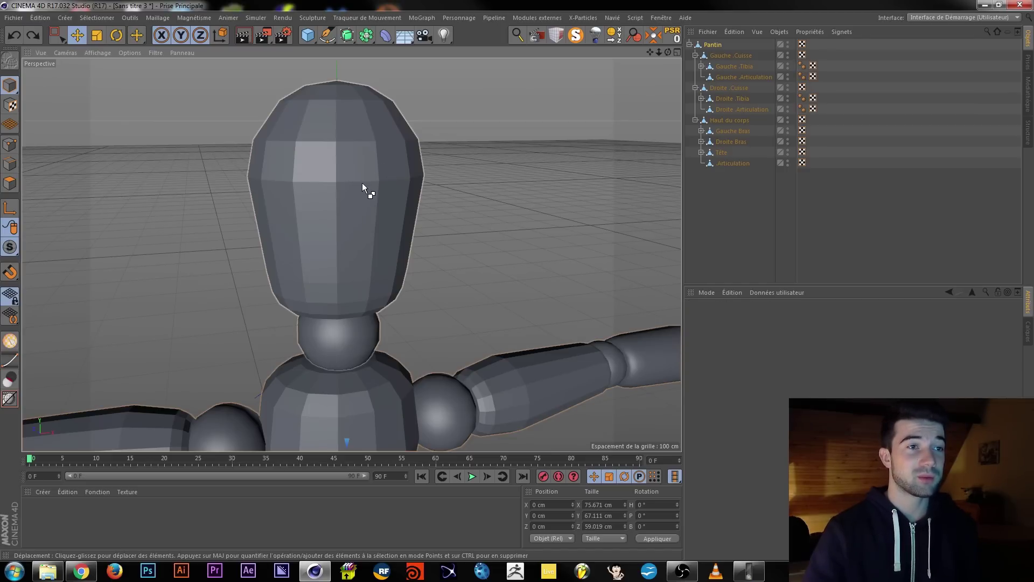
key(ctrl+z)
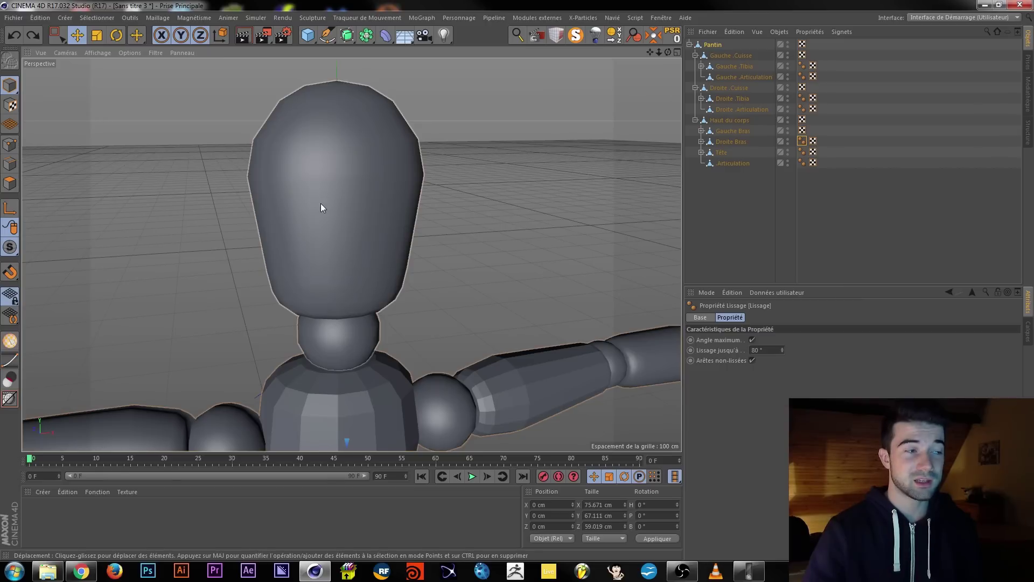
Preview a render of the smoothed head and delete all parts of the figure from the scene.
click(243, 35)
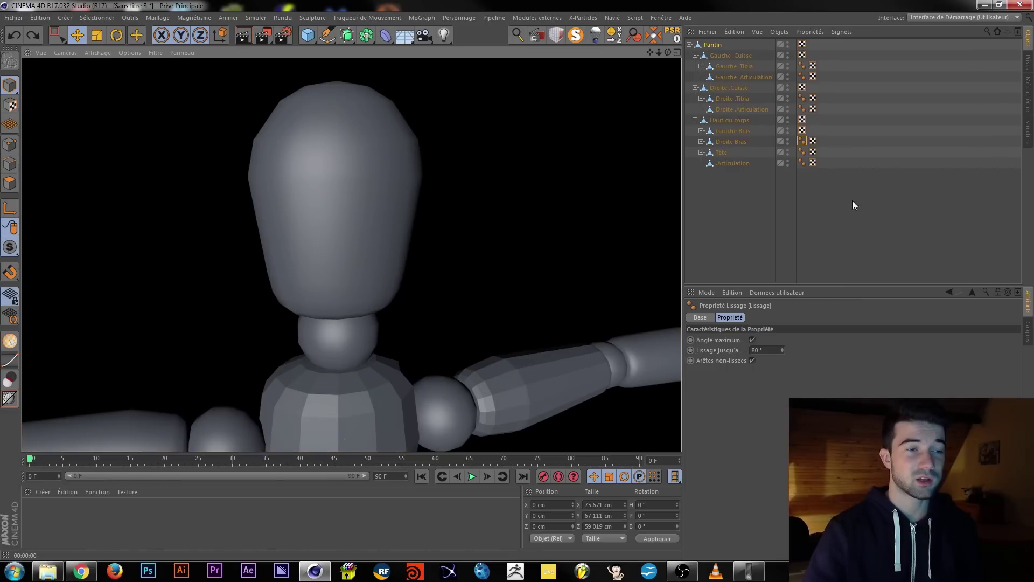
click(729, 255)
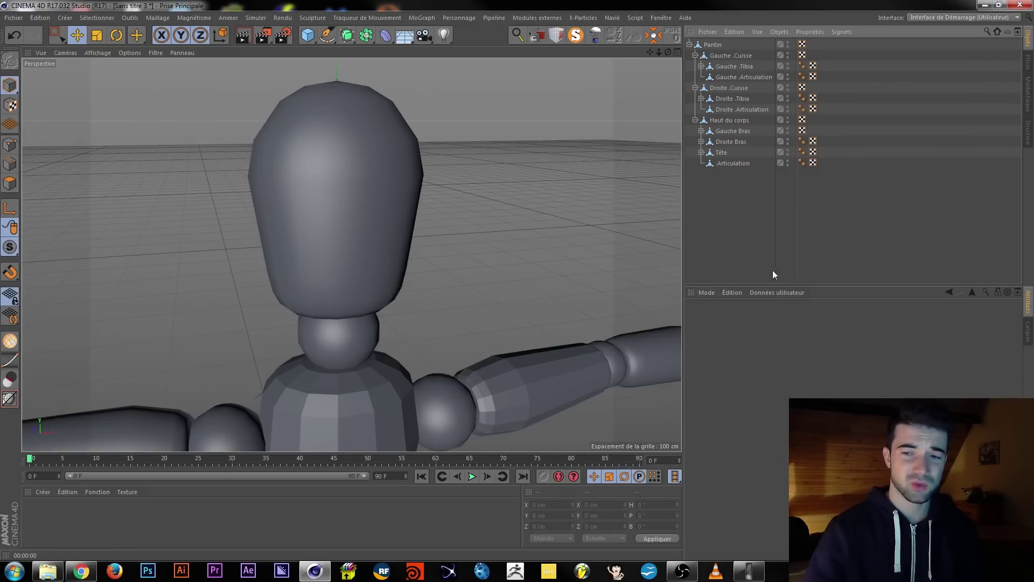
drag(738, 232, 694, 37)
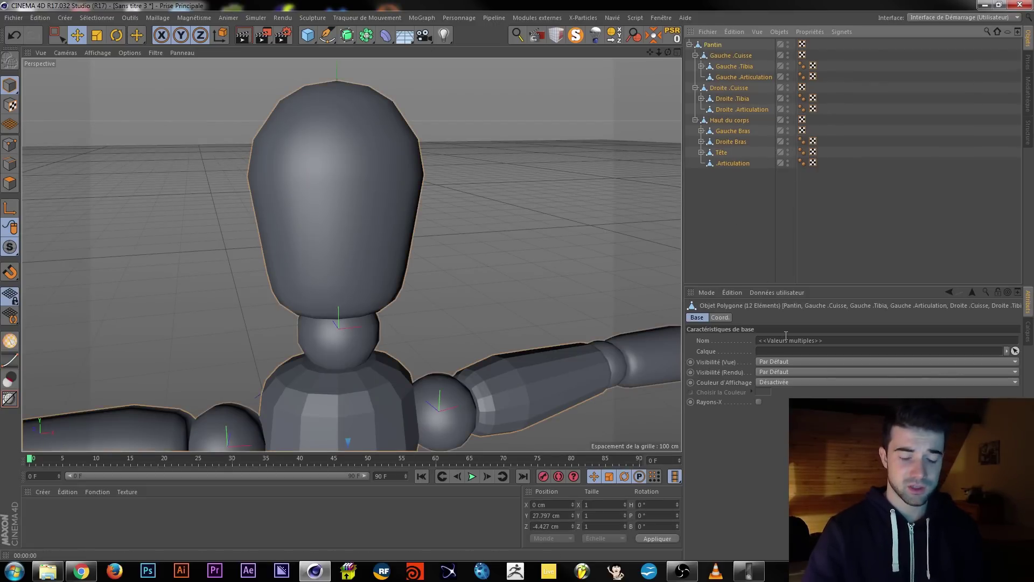
key(Delete)
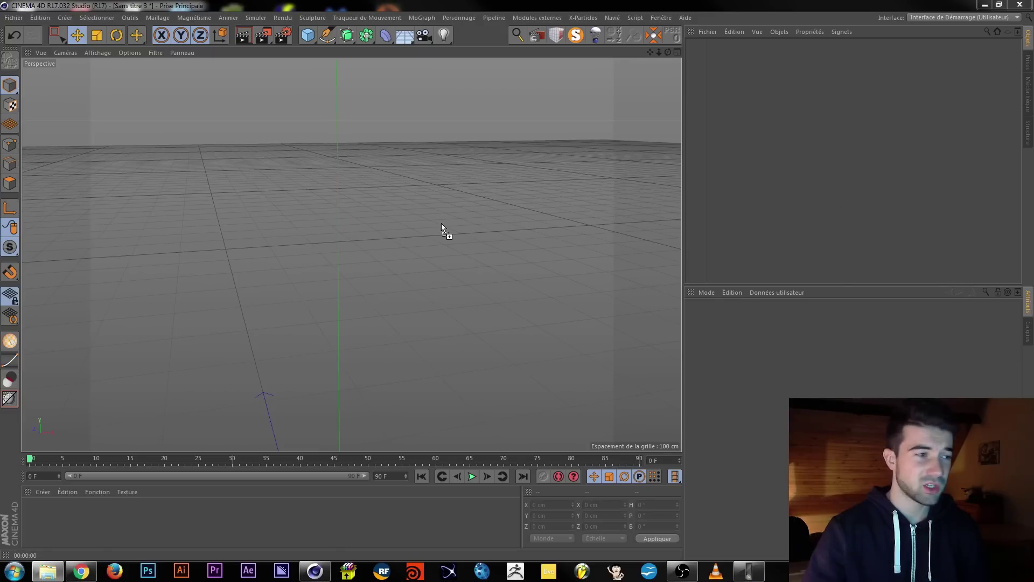
Import the HUMBIRD.OBJ model as a separate project with the import scale set to 100 centimetres.
drag(451, 223, 459, 225)
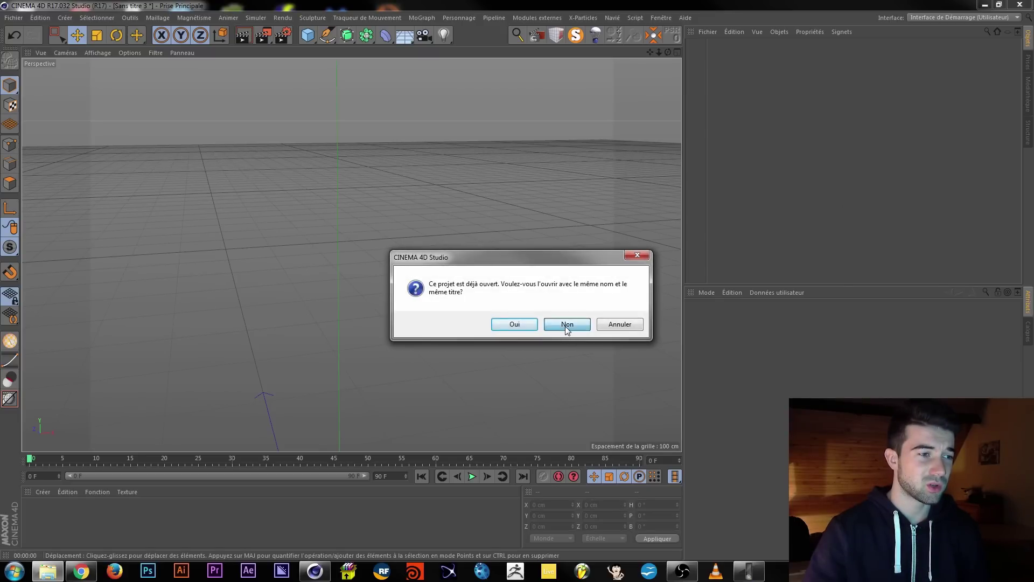
click(567, 324)
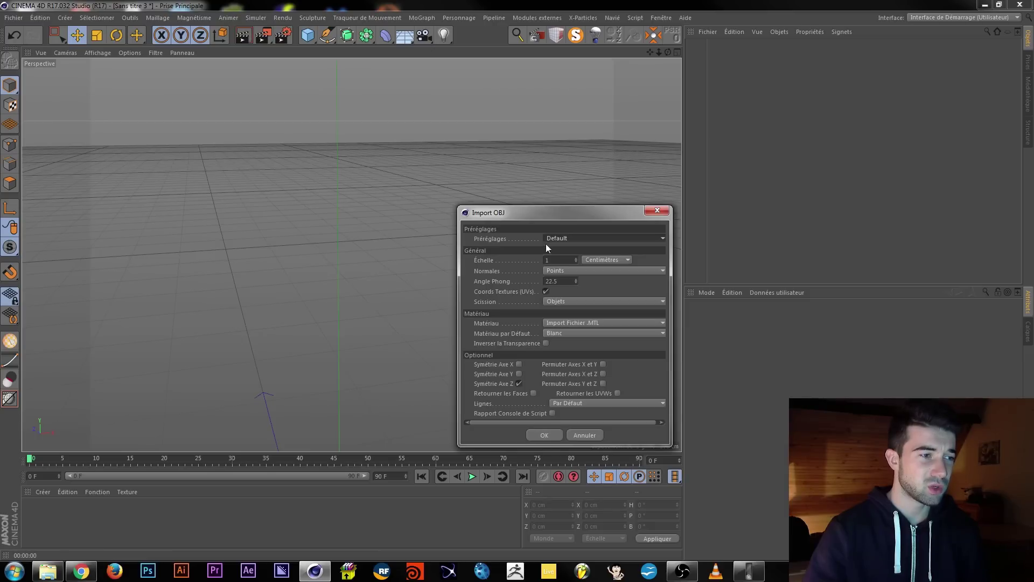
click(558, 257)
text(00)
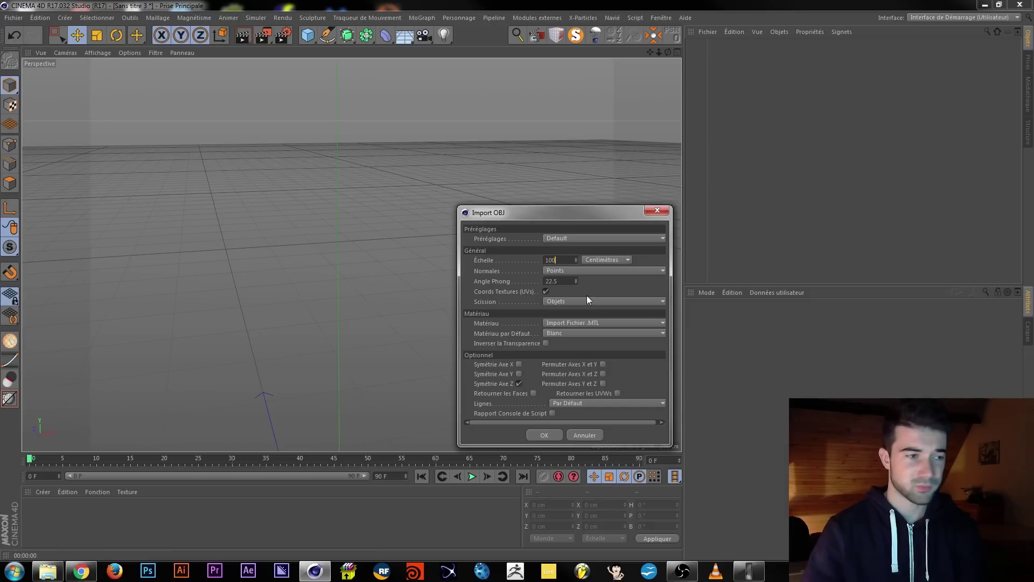
click(545, 434)
Connect HUMBIRD.OBJ and its two child meshes into one object, deleting the originals, and remove the merged object's first tag.
scroll(378, 128, down, 12)
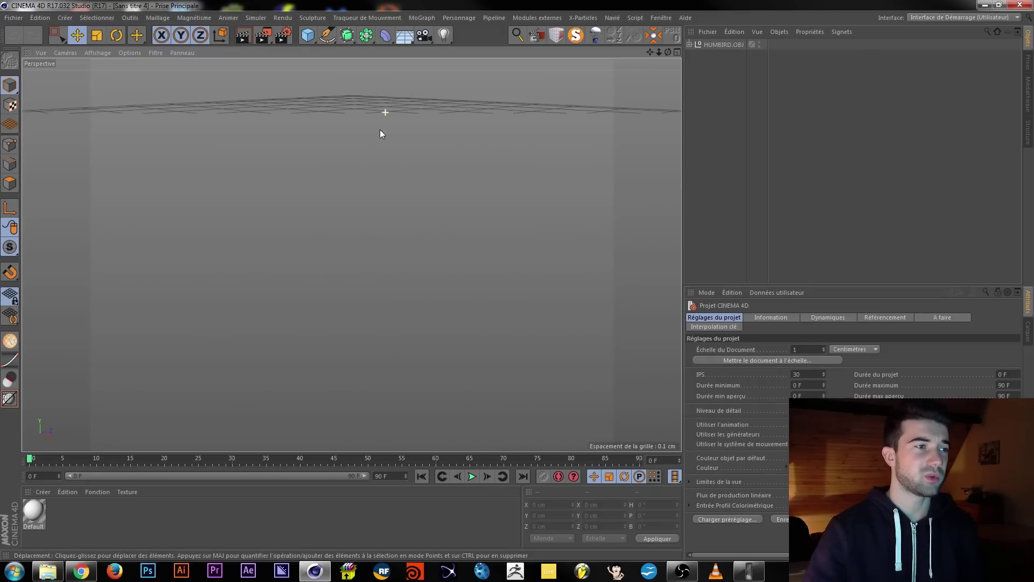
scroll(393, 149, down, 5)
scroll(395, 152, up, 5)
click(722, 47)
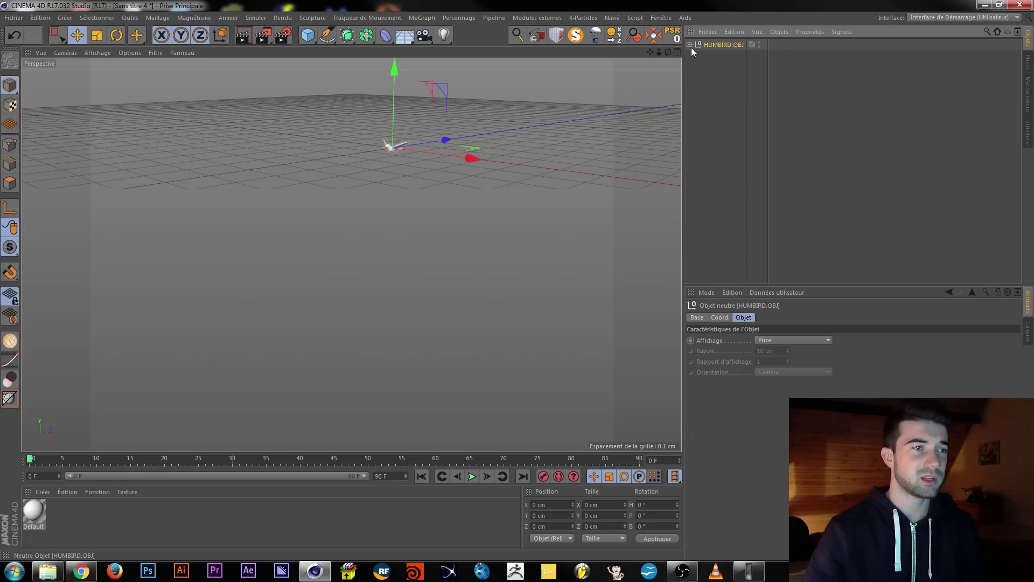
click(690, 45)
shift+click(725, 67)
right_click(725, 69)
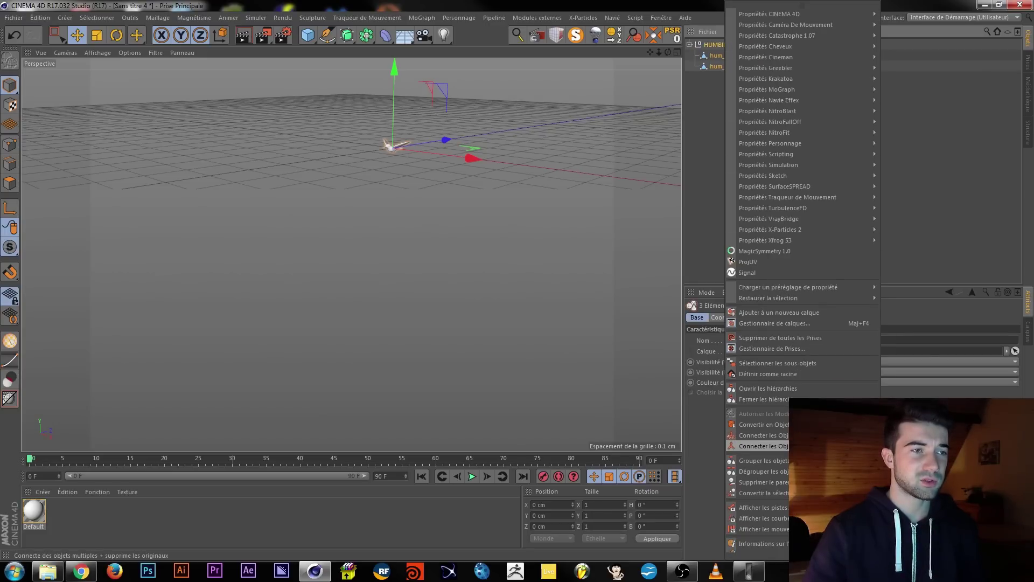
click(805, 364)
right_click(725, 46)
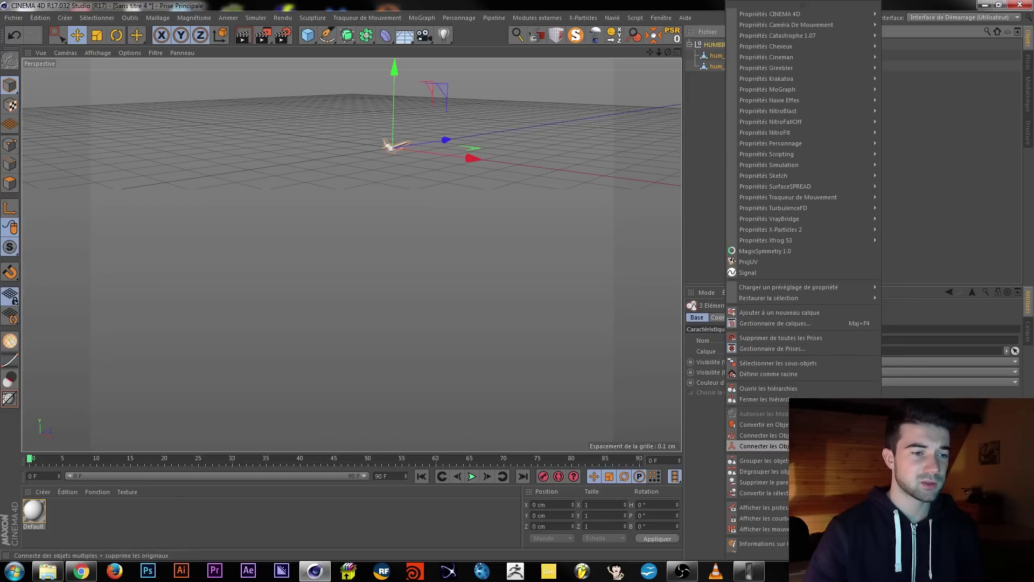
click(759, 446)
click(781, 47)
key(Delete)
Scale the merged hummingbird object to 10 on the X, Y and Z axes.
click(721, 45)
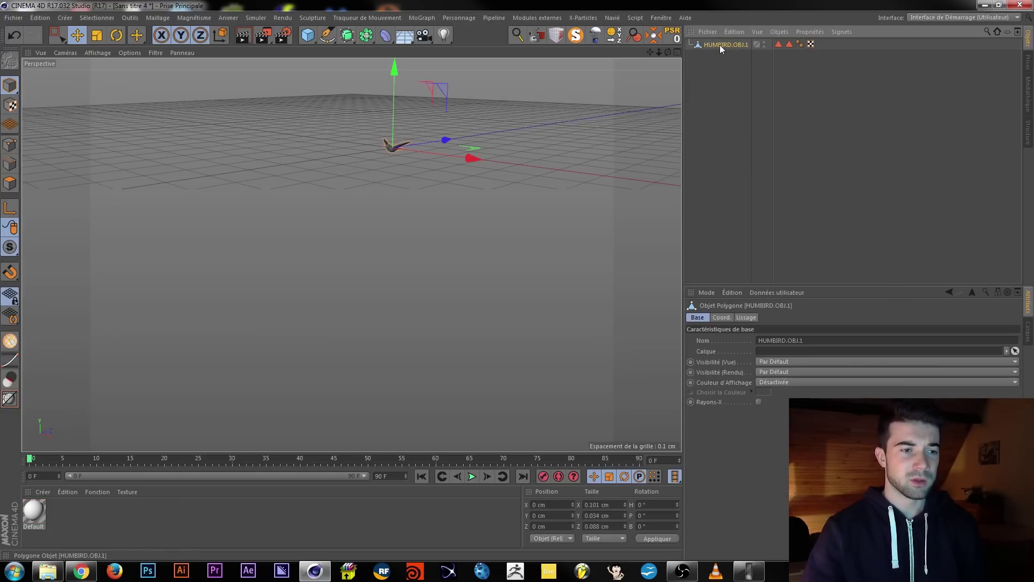
click(716, 317)
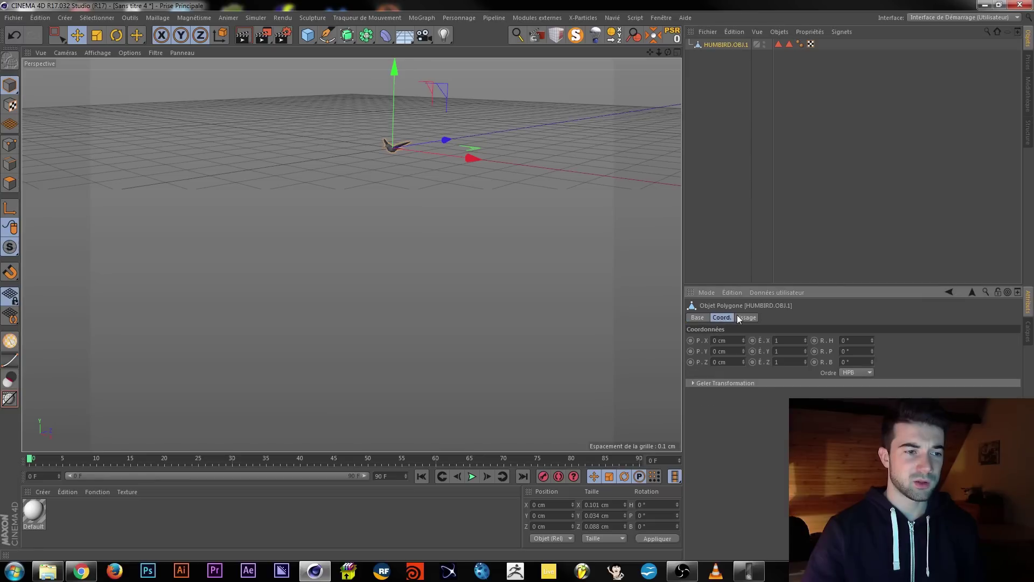
text(0)
click(788, 352)
text(0)
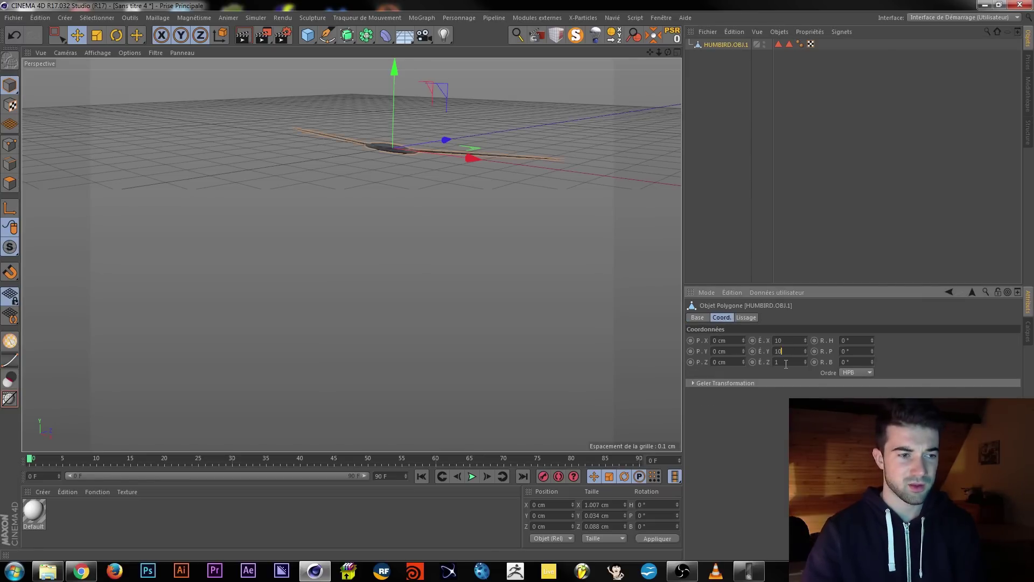
click(785, 362)
text(0)
click(522, 152)
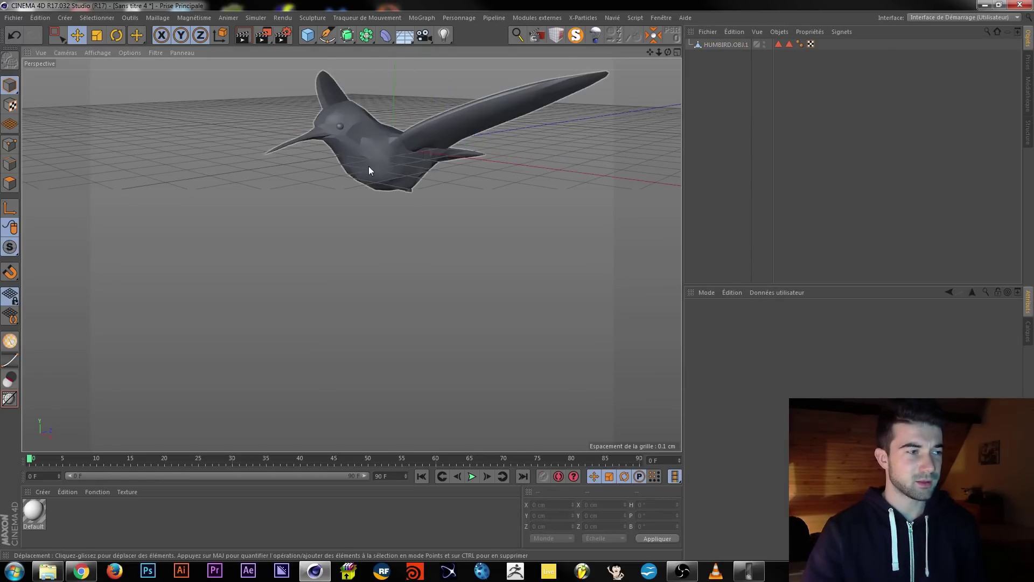
Hide the viewport grid and delete the smoothing tag from the hummingbird.
alt+drag(359, 214, 609, 239)
click(9, 398)
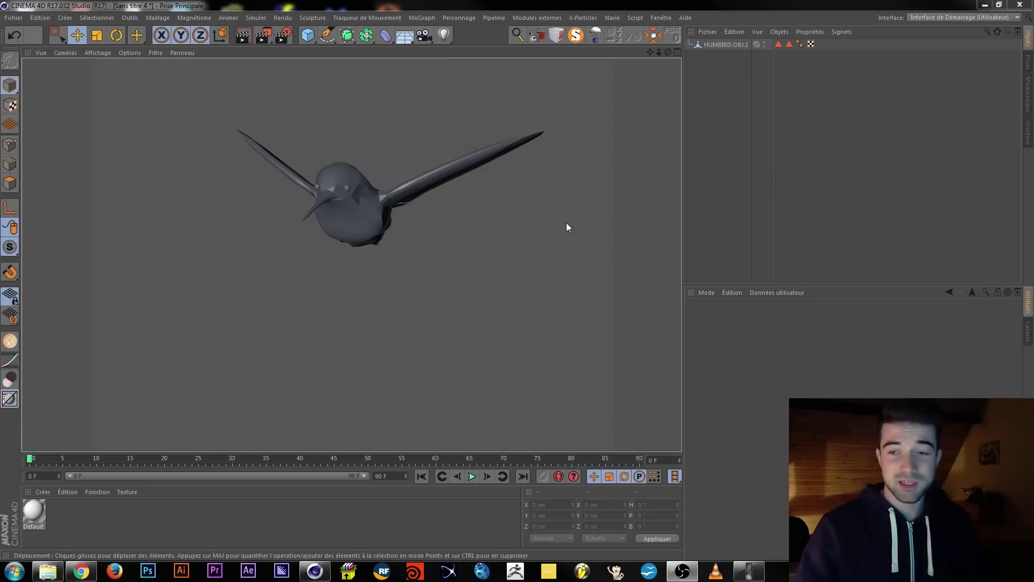
alt+drag(423, 243, 412, 264)
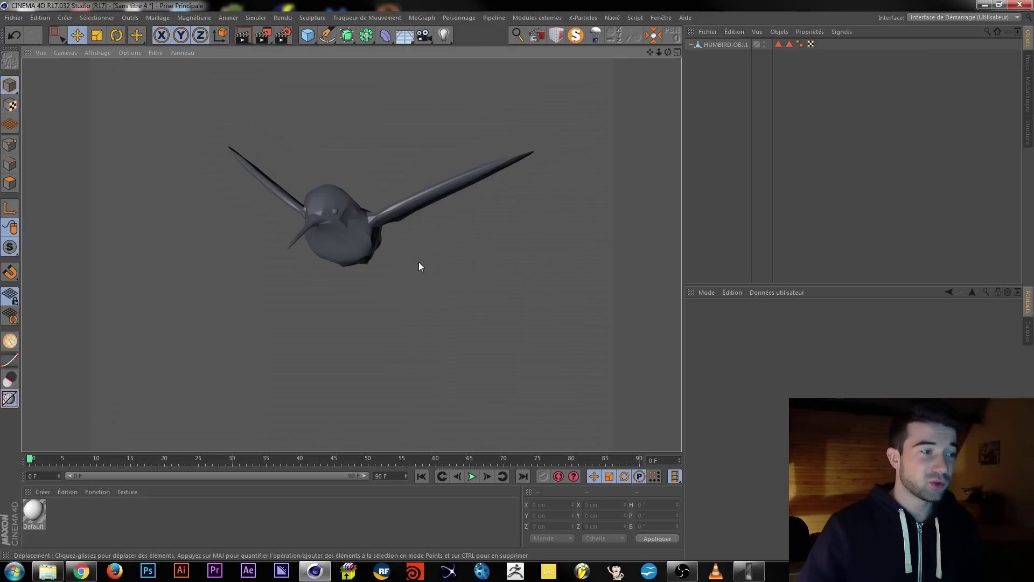
click(800, 44)
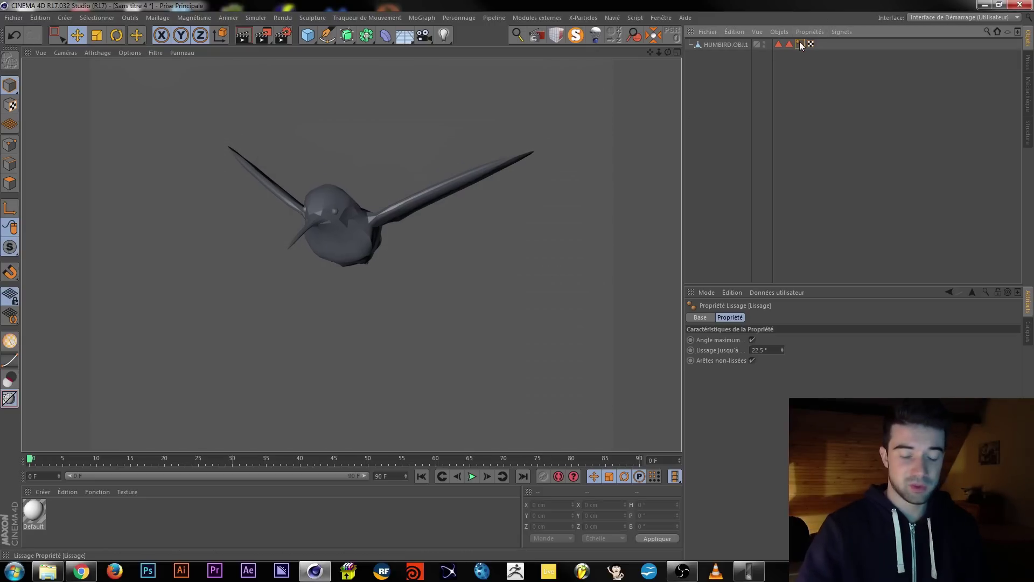
key(Delete)
alt+drag(319, 274, 299, 234)
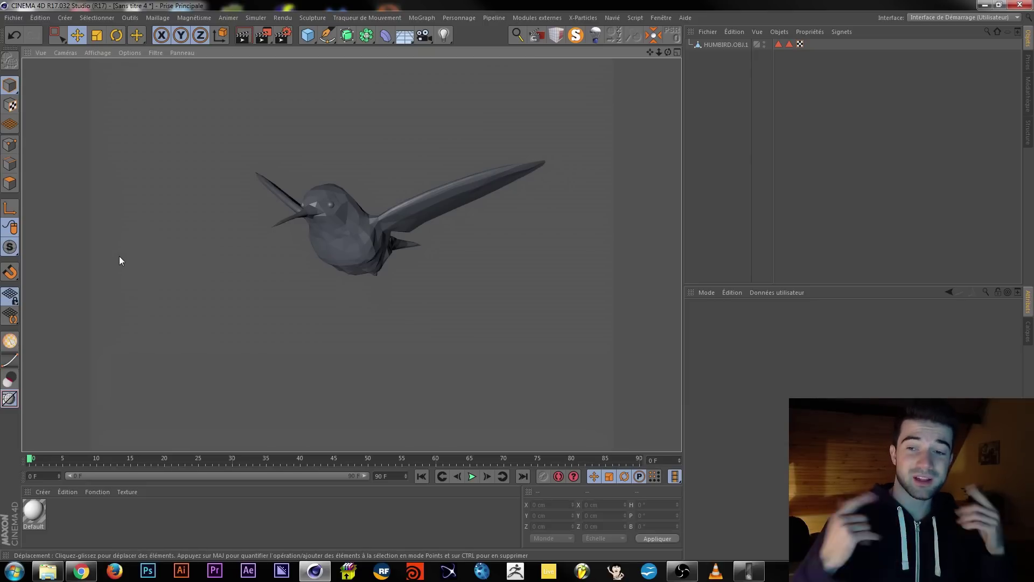
Add a Réduction de polygones deformer and make it a child of the hummingbird object.
click(385, 35)
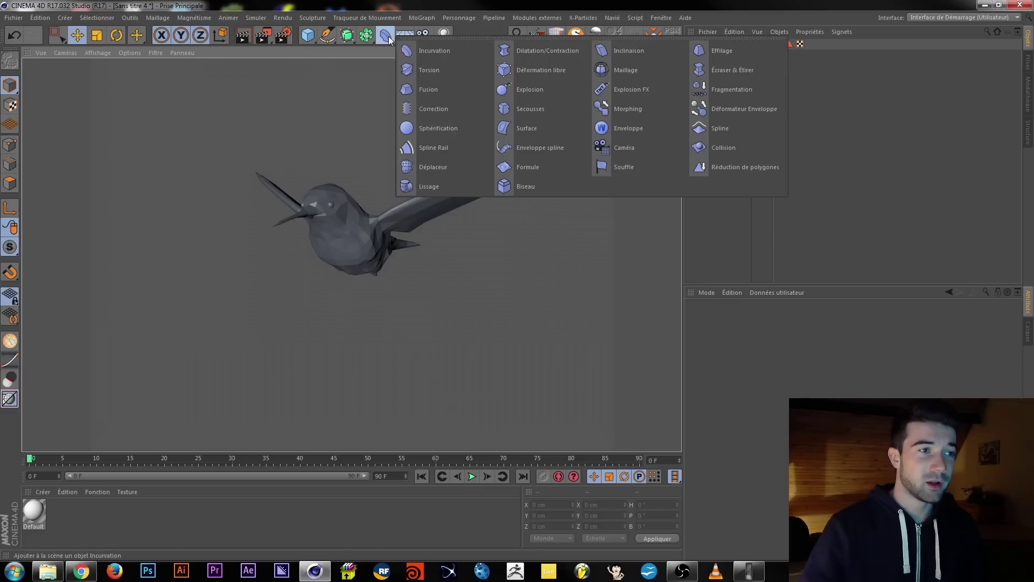
click(719, 168)
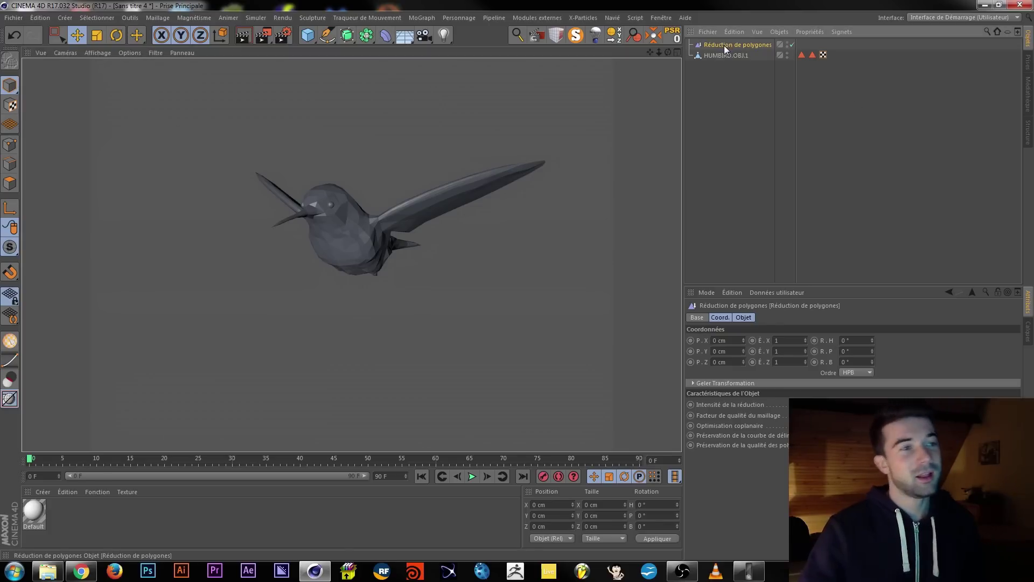
drag(723, 56, 722, 57)
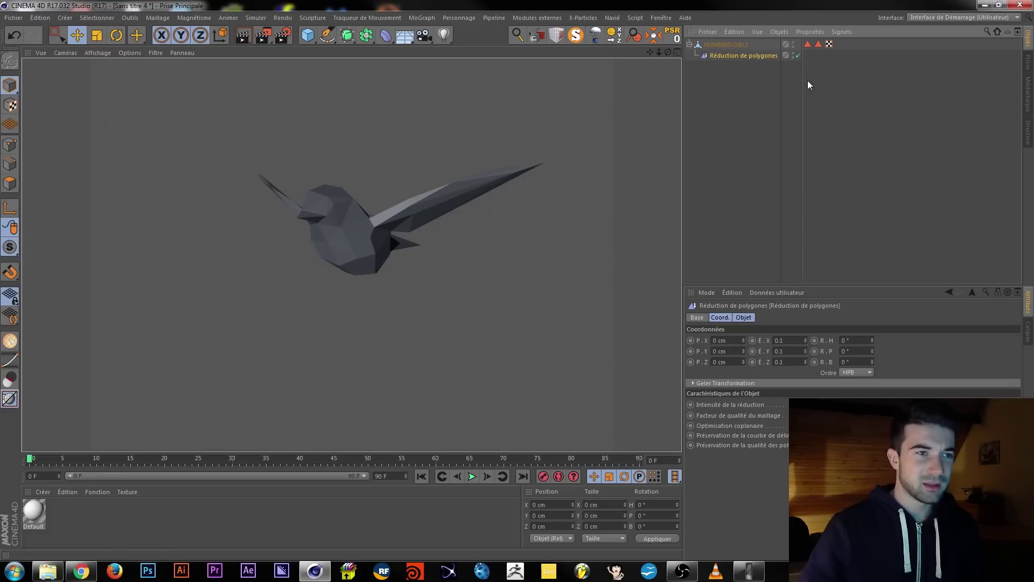
click(761, 72)
click(717, 55)
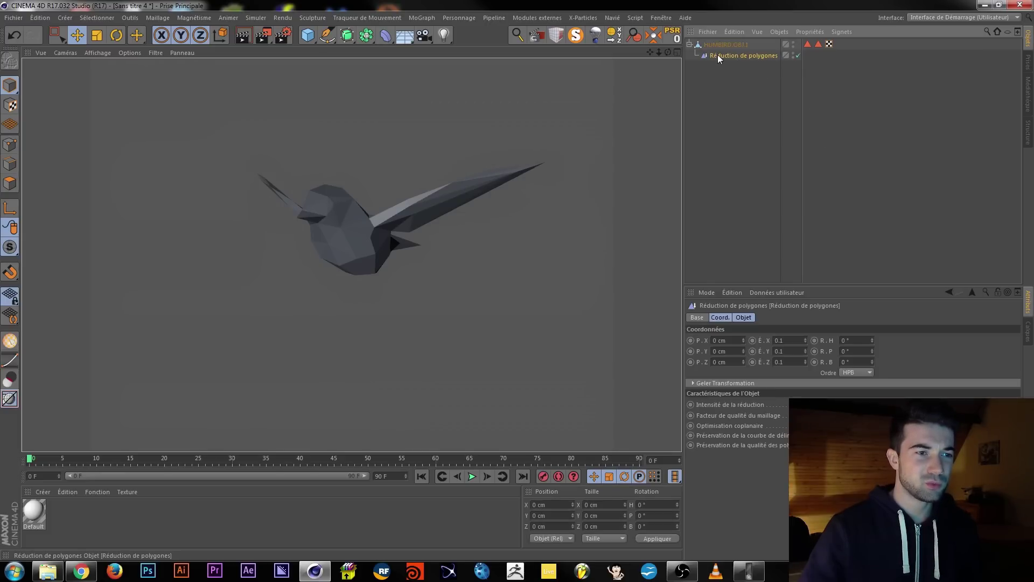
Try a much lower reduction intensity, raise it to 87%, and test the polygon quality preservation option on and off.
click(737, 317)
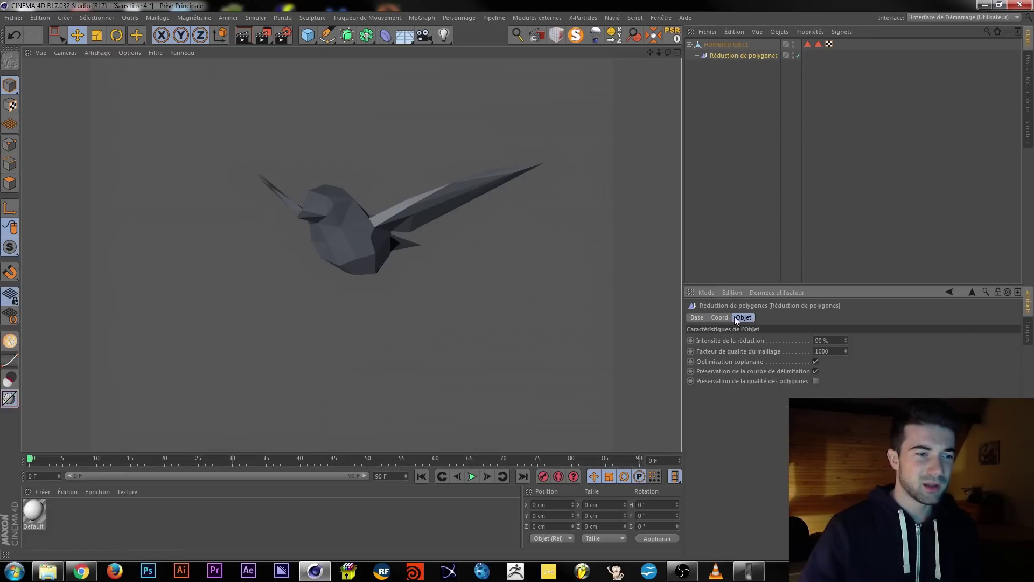
drag(845, 339, 845, 357)
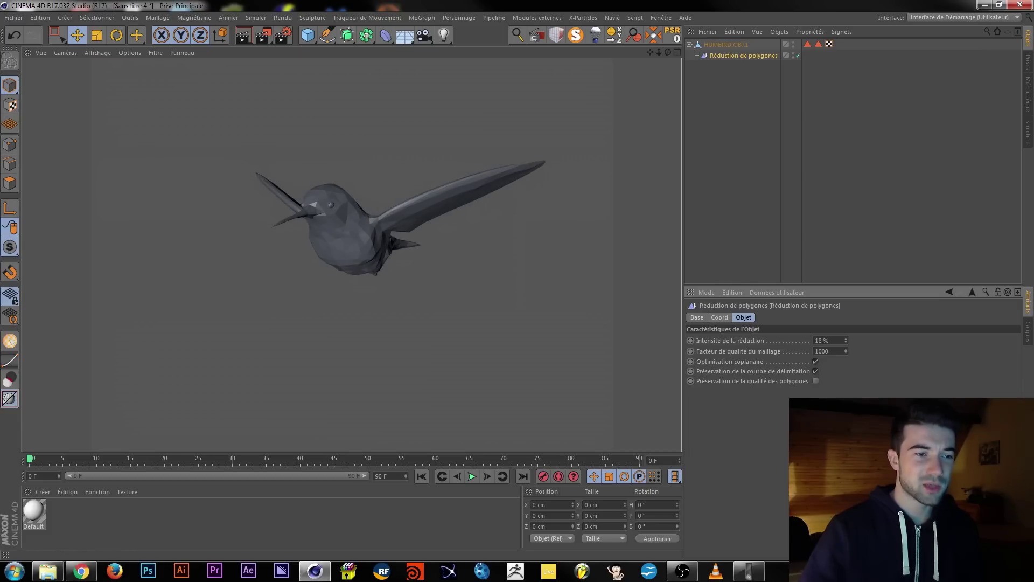
drag(844, 341, 845, 325)
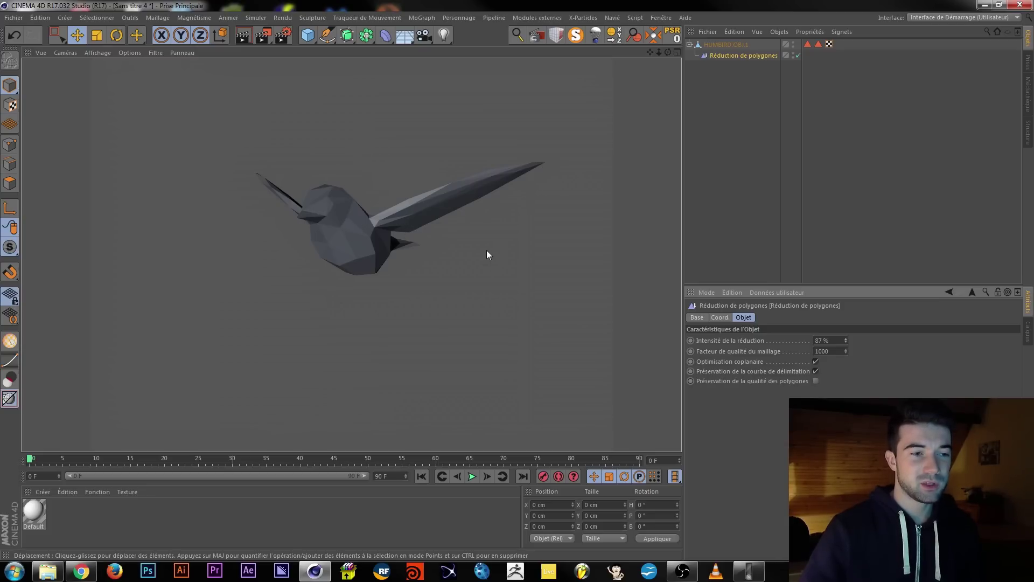
click(815, 381)
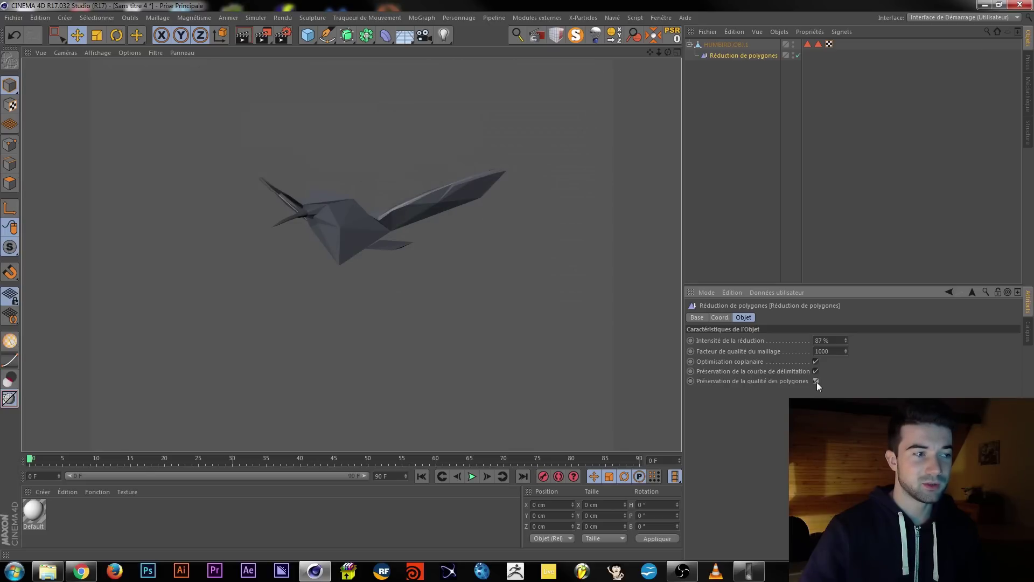
click(816, 382)
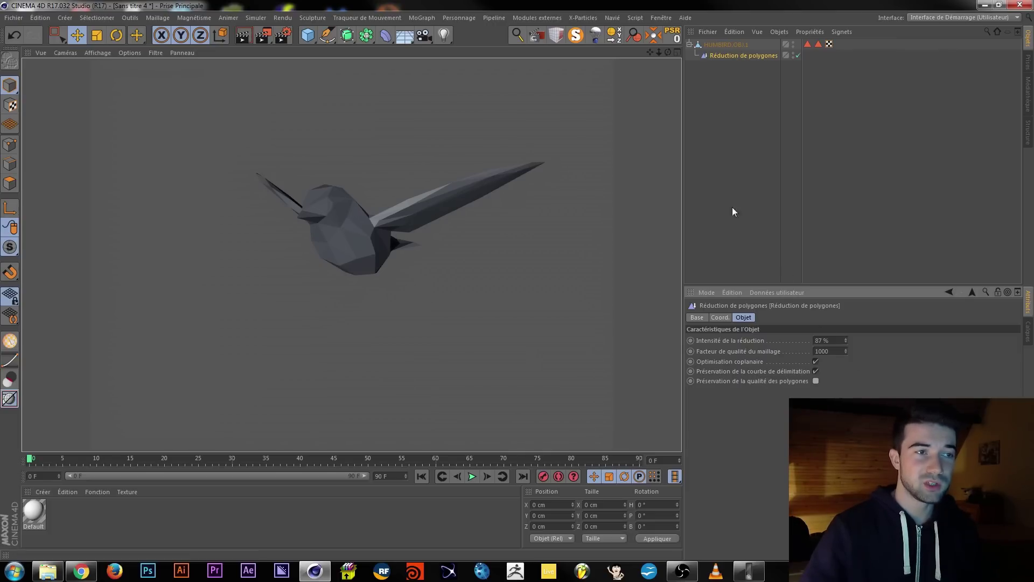
Raise the polygon reduction intensity to 95%.
click(845, 339)
click(844, 340)
click(844, 339)
click(844, 339)
click(845, 339)
click(844, 339)
click(844, 339)
click(844, 339)
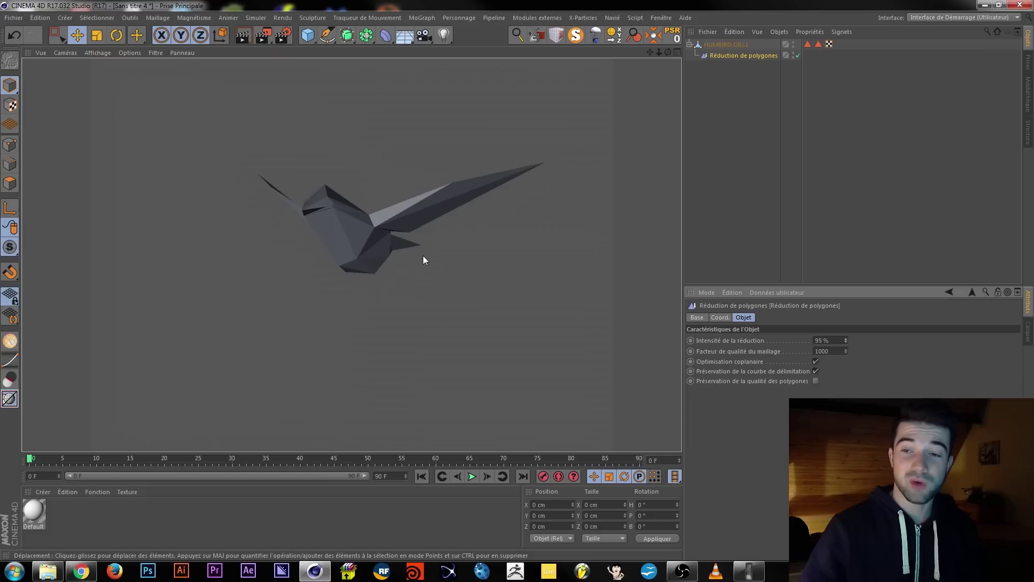
Examine the low poly dinosaur in the Low poly Island.c4d project with a preview render and return to the Sans titre 4 project.
click(661, 18)
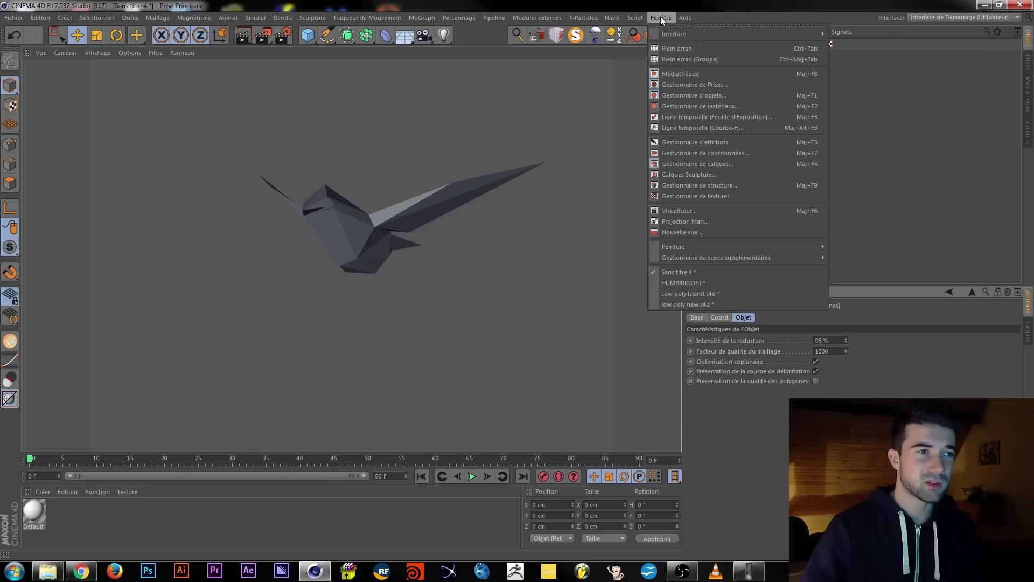
click(693, 294)
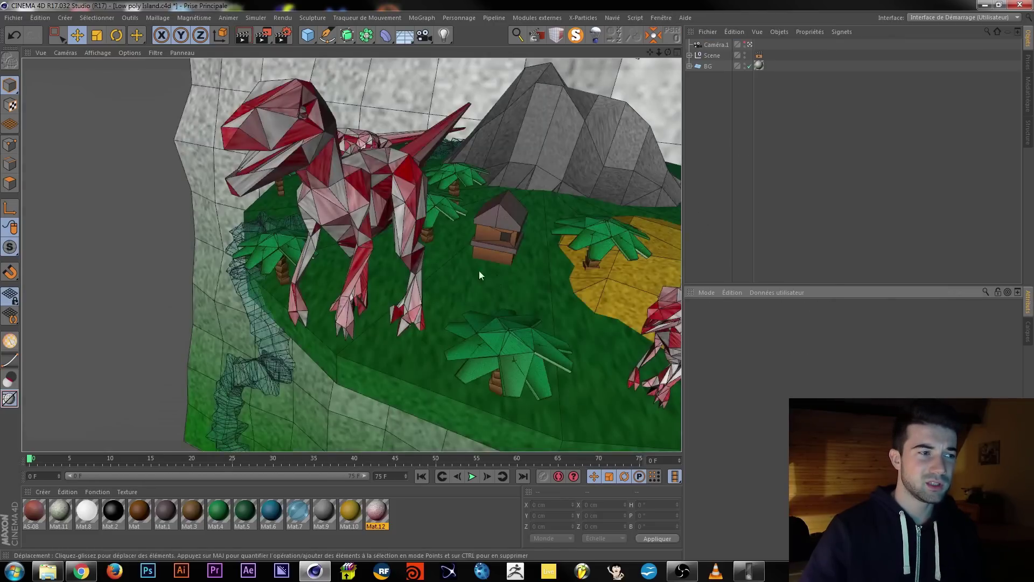
mouse_move(320, 203)
alt+mouse_down()
mouse_move(407, 225)
mouse_move(507, 207)
mouse_move(476, 190)
mouse_move(312, 210)
mouse_move(300, 202)
alt+mouse_up()
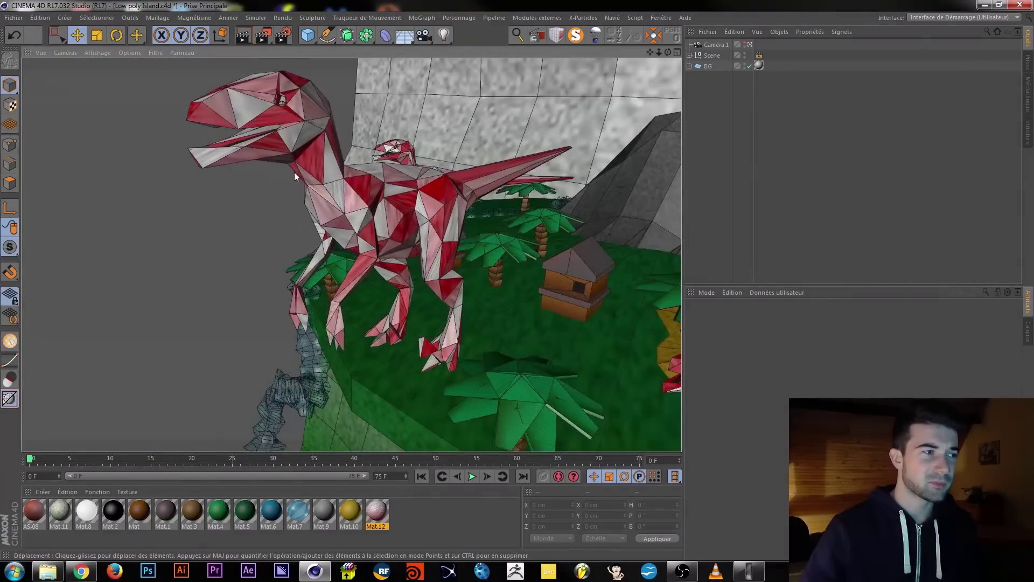
drag(268, 36, 286, 43)
click(286, 44)
drag(227, 91, 424, 265)
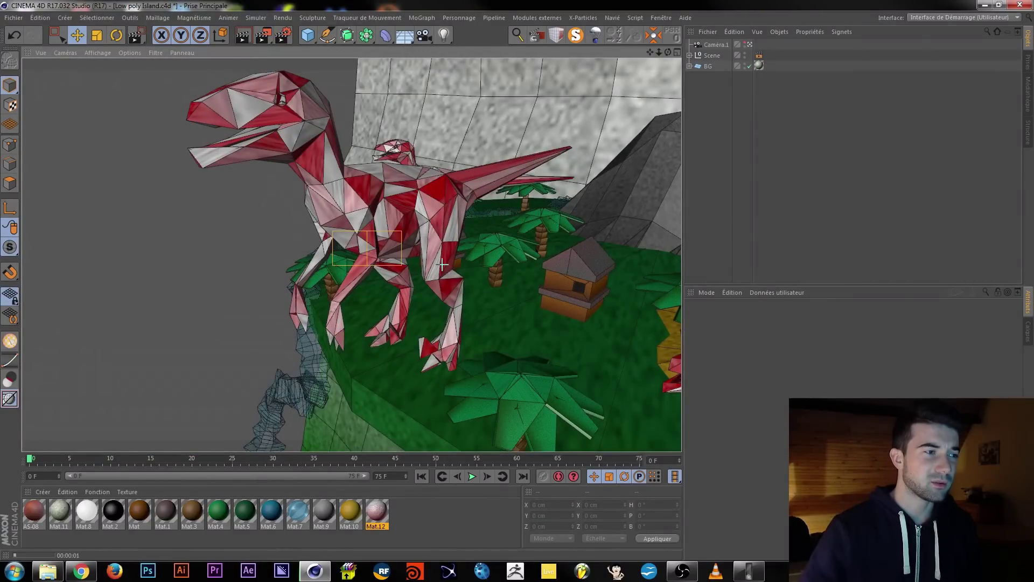
click(442, 264)
click(661, 18)
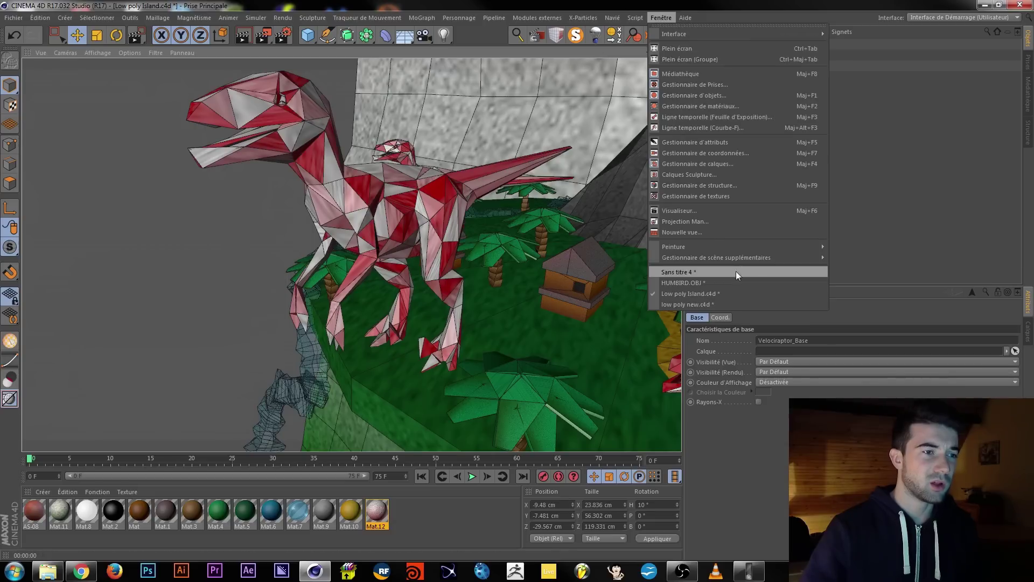
click(743, 270)
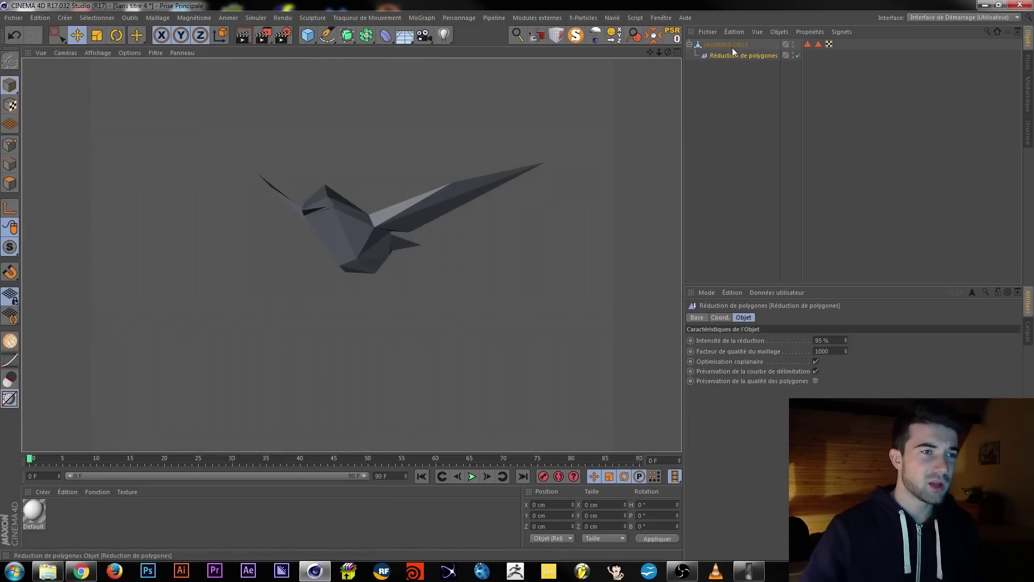
Set the polygon reduction intensity to 90%, and lower it gradually to 78%.
drag(823, 340, 791, 339)
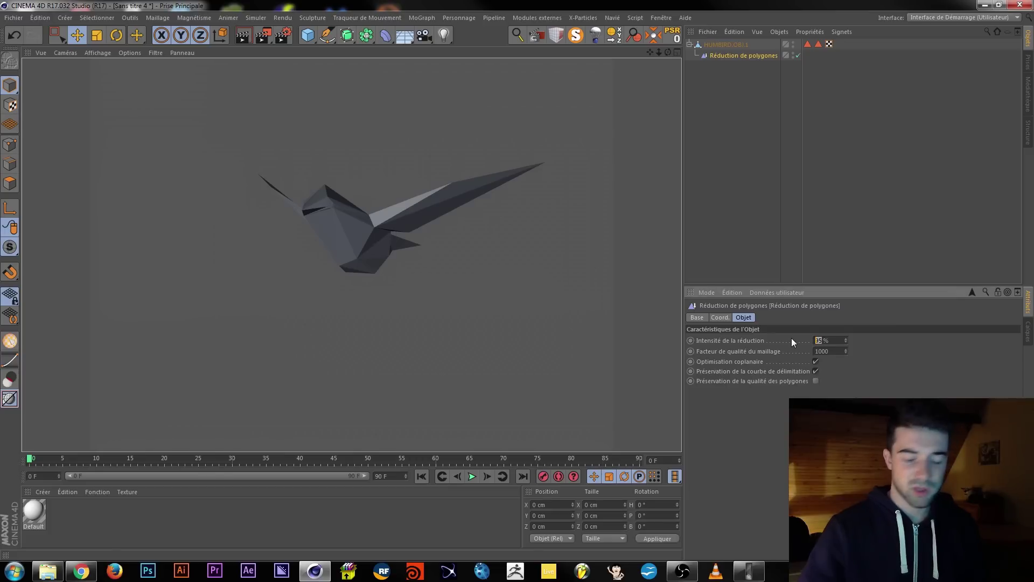
text(90)
key(Return)
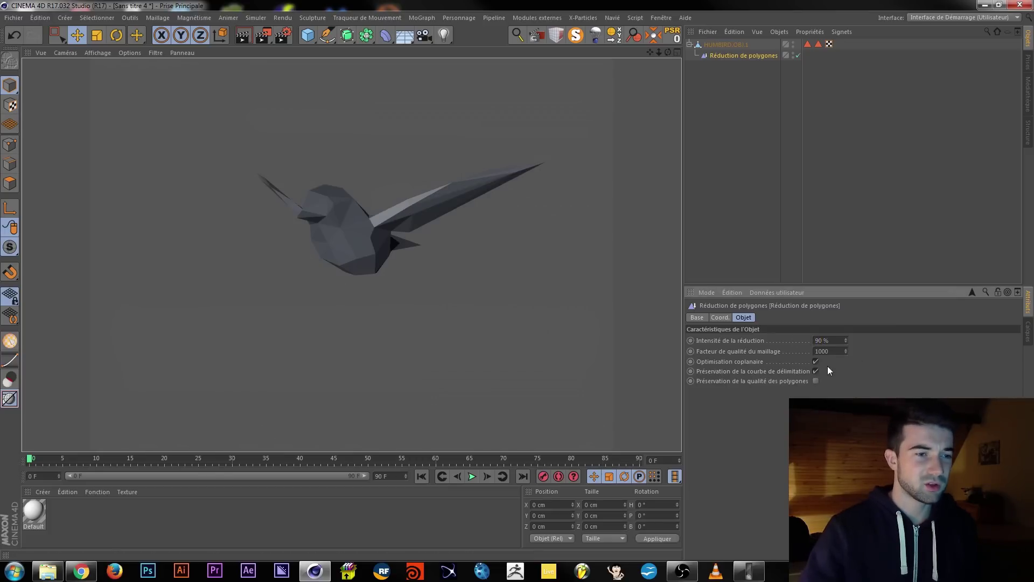
drag(845, 341, 845, 341)
click(845, 341)
click(845, 342)
click(845, 341)
click(845, 341)
alt+drag(292, 205, 375, 212)
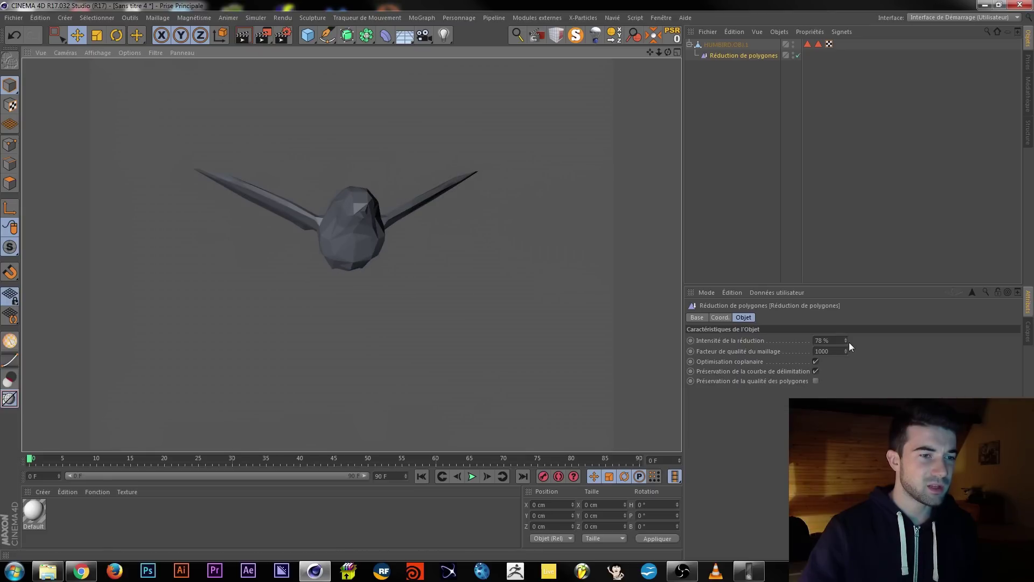
Compare the hummingbird with the polygon reduction deformer switched off and on.
click(797, 55)
click(798, 55)
alt+drag(382, 234, 370, 207)
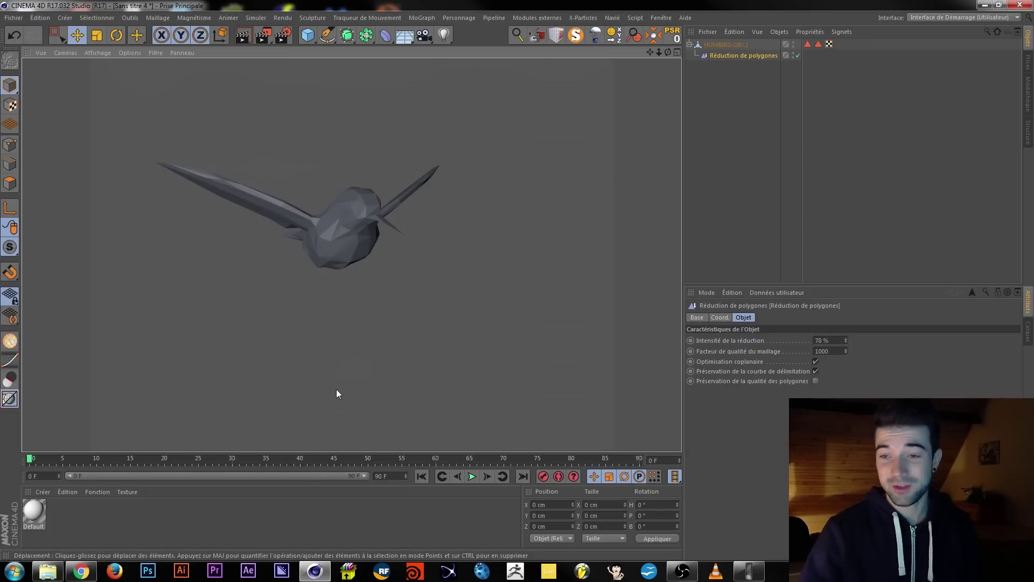
Apply the Default material to the hummingbird and preview a render in the viewport.
alt+drag(328, 234, 311, 237)
drag(36, 514, 313, 240)
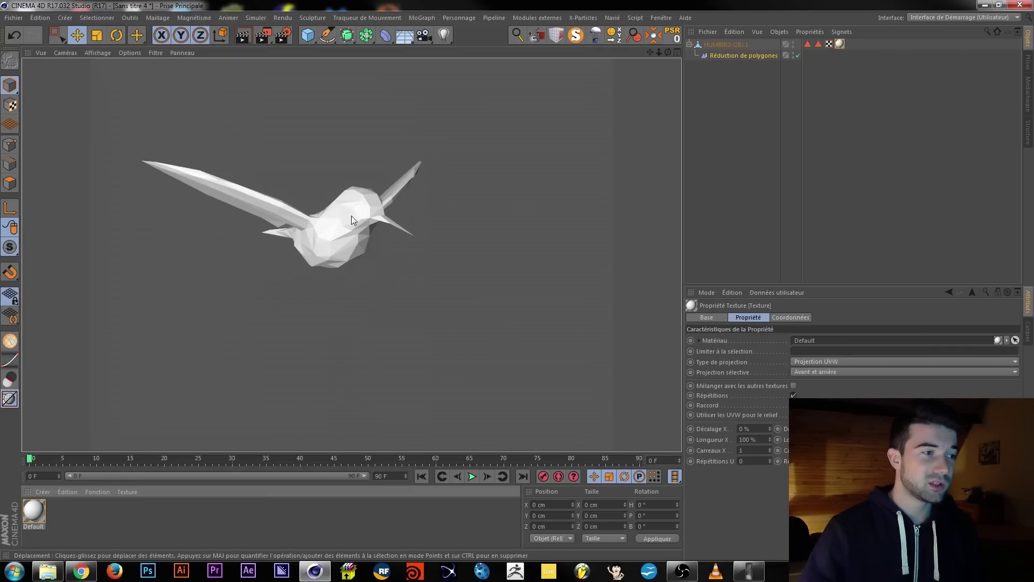
click(244, 35)
click(86, 519)
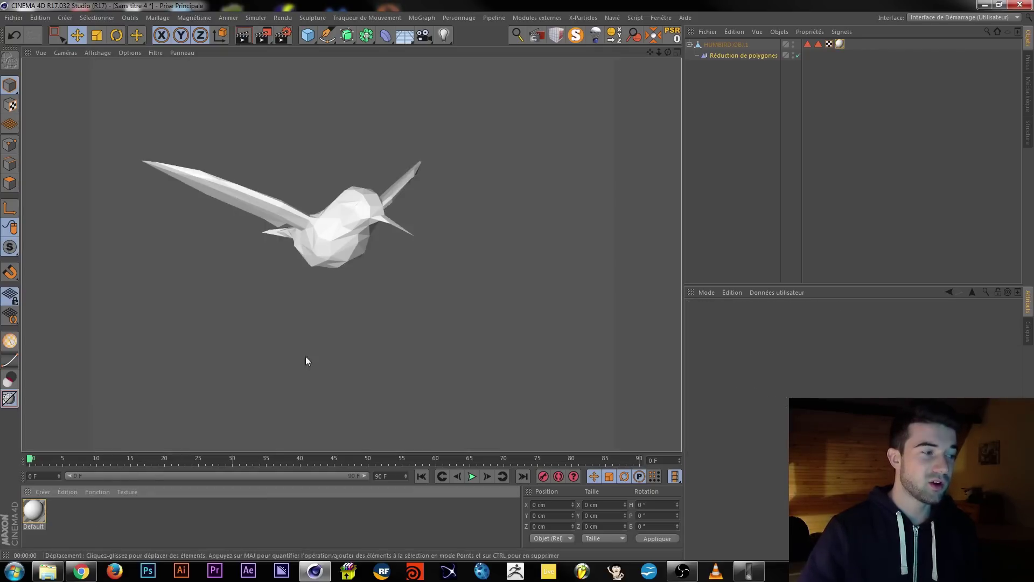
Delete the two triangle-marked selection tags from the hummingbird object.
click(806, 43)
key(Delete)
click(806, 44)
key(Delete)
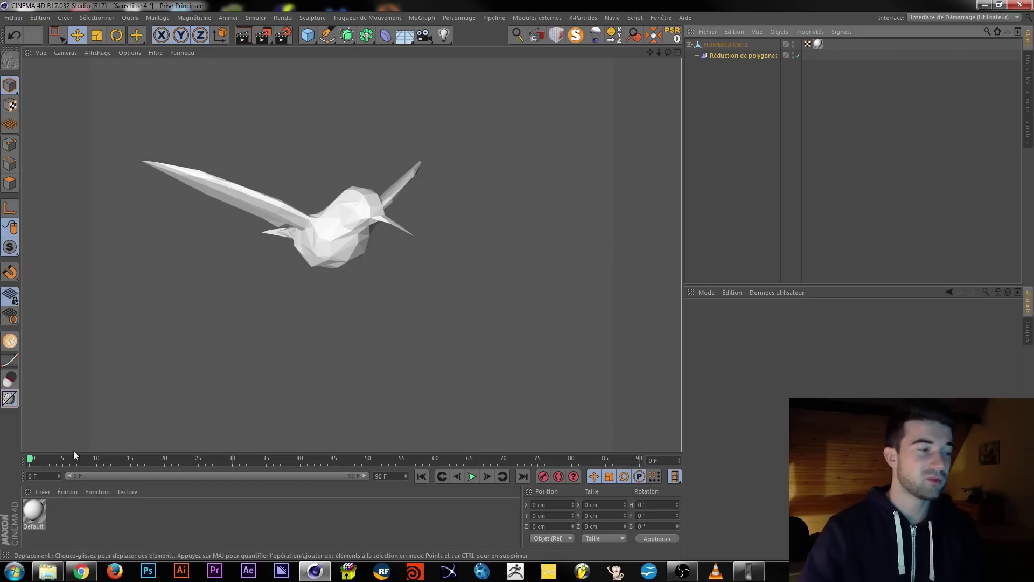
Convert the current state of the reduced hummingbird to a new object, expand its hierarchy, and hide the original.
click(725, 44)
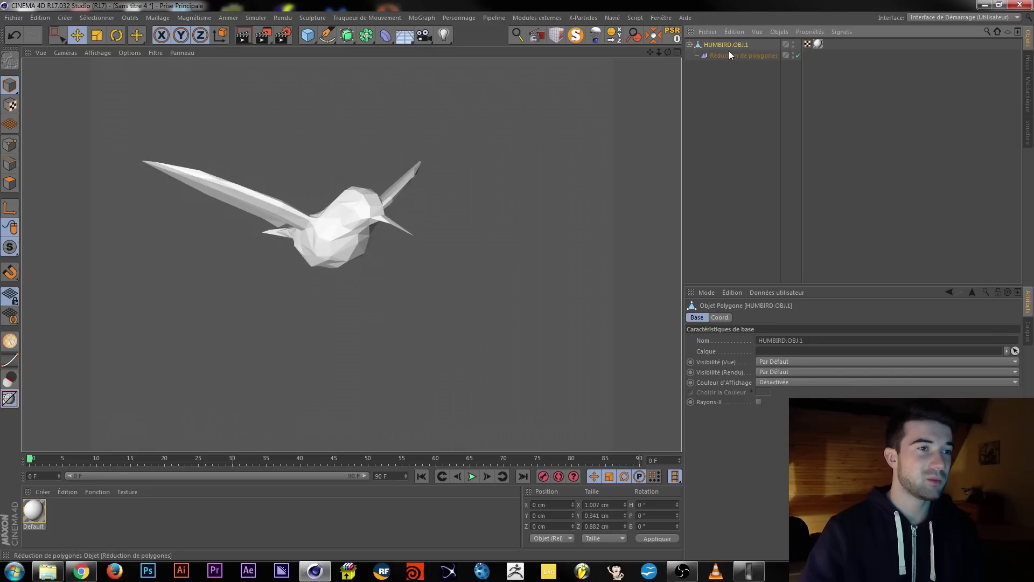
click(726, 56)
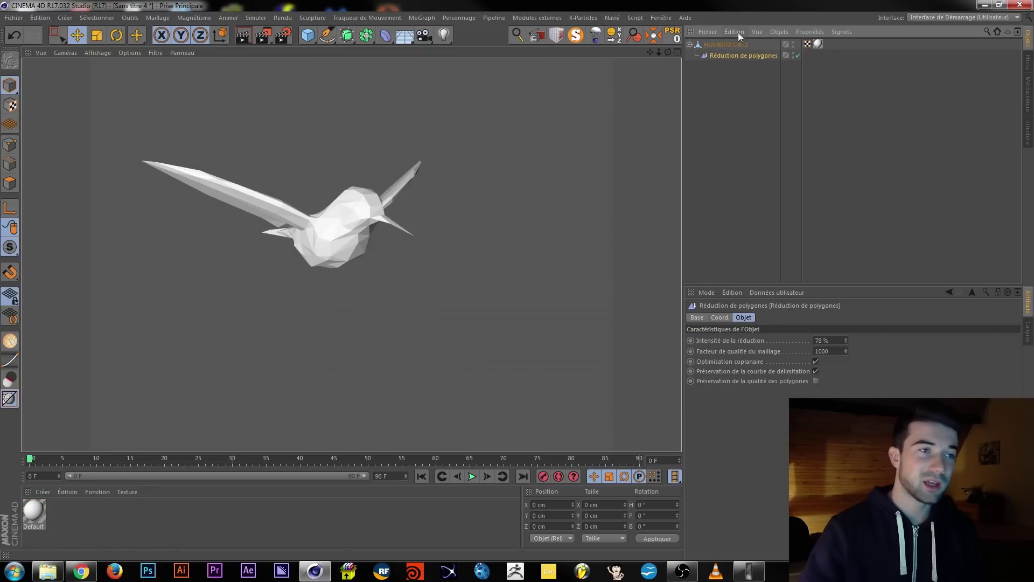
right_click(727, 46)
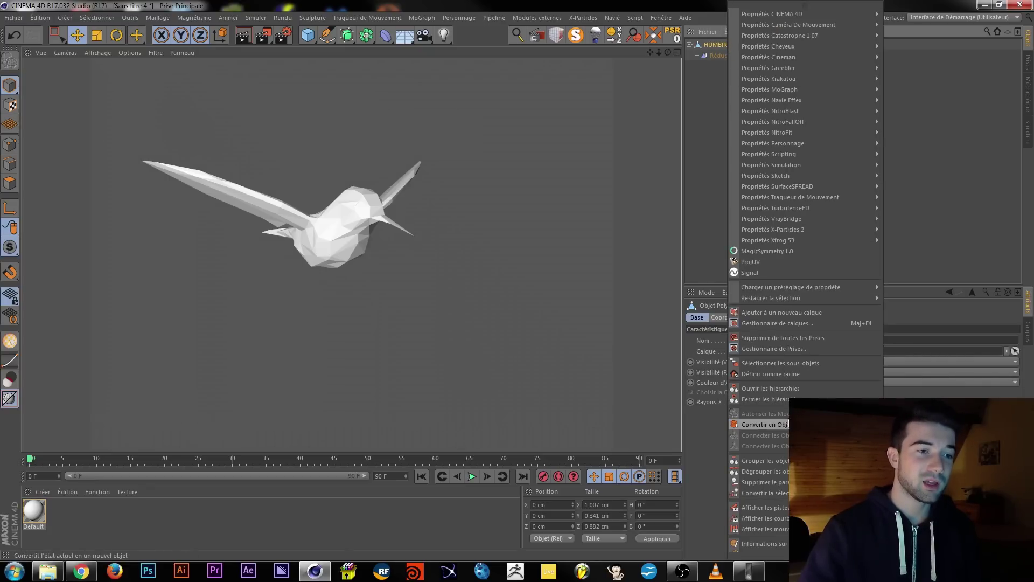
click(786, 425)
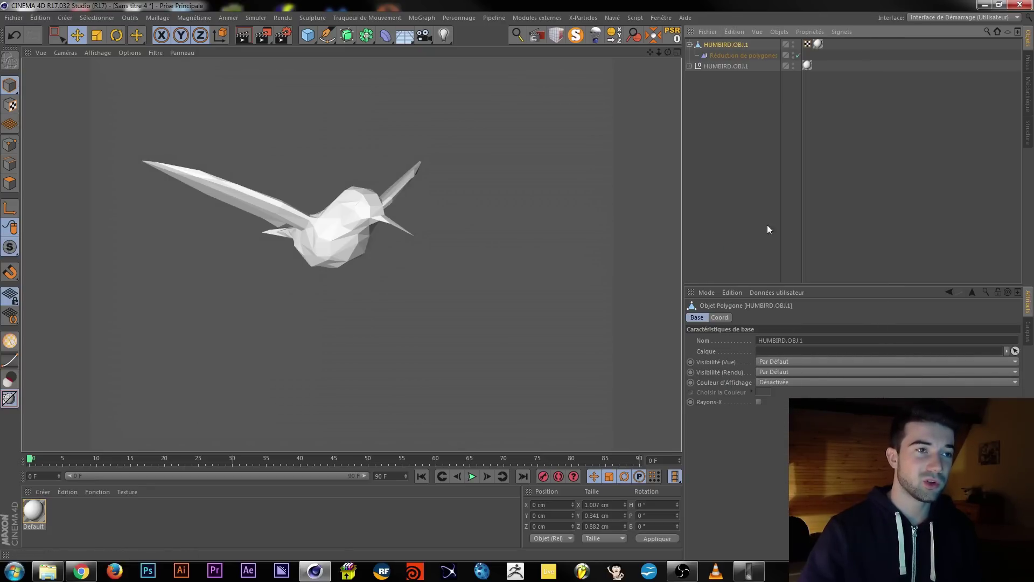
click(690, 66)
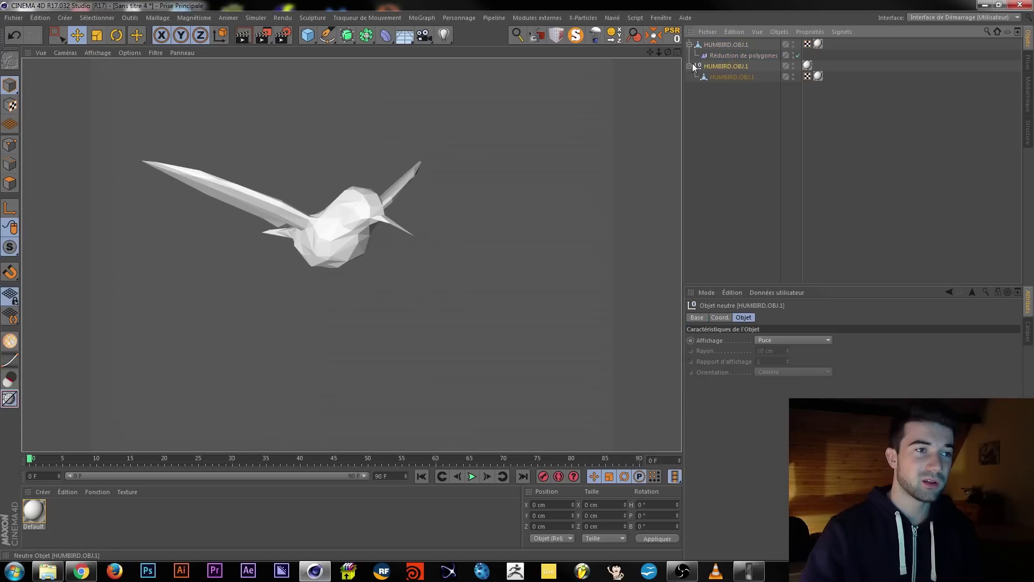
click(730, 77)
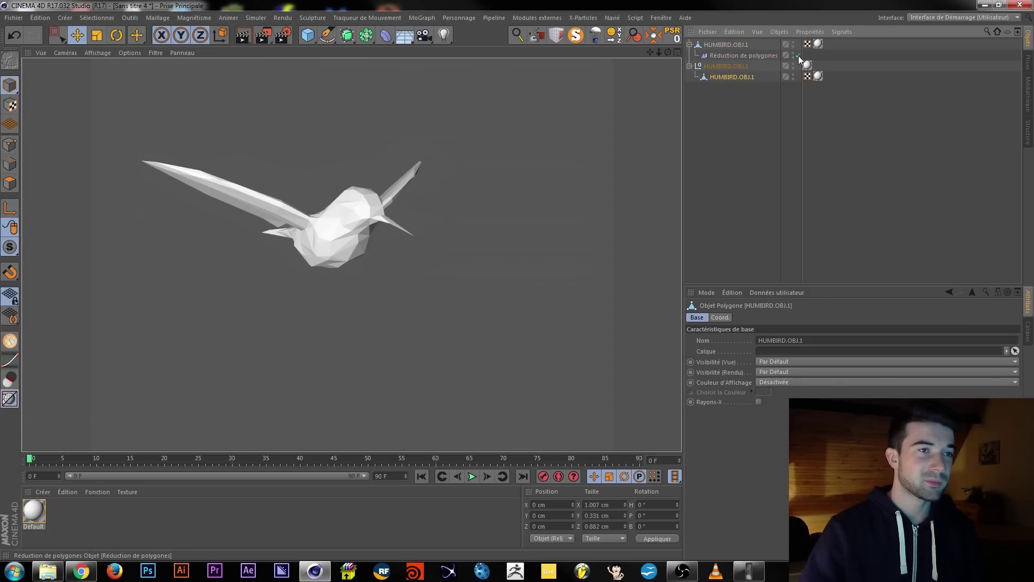
click(732, 65)
Switch to polygon mode on the converted hummingbird mesh and inspect its reduced faces.
click(736, 78)
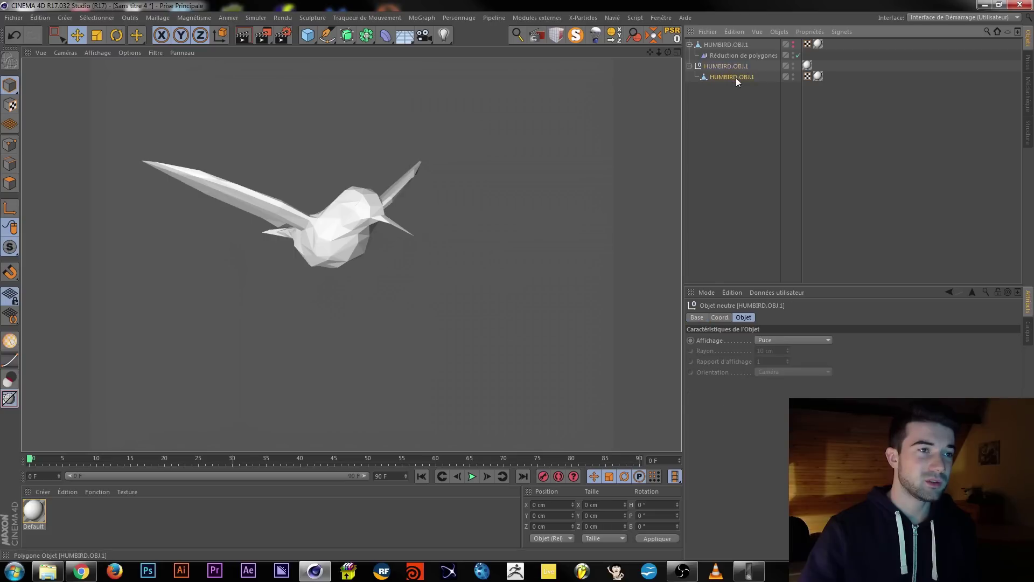
click(9, 184)
alt+drag(306, 228, 325, 262)
scroll(326, 262, down, 5)
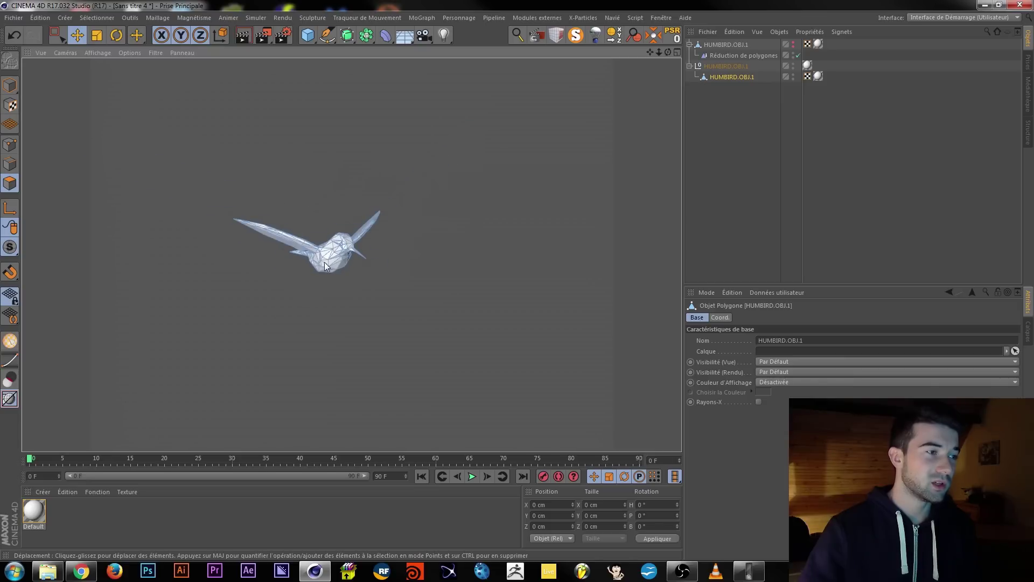
scroll(317, 267, up, 5)
scroll(318, 267, up, 3)
scroll(382, 288, down, 3)
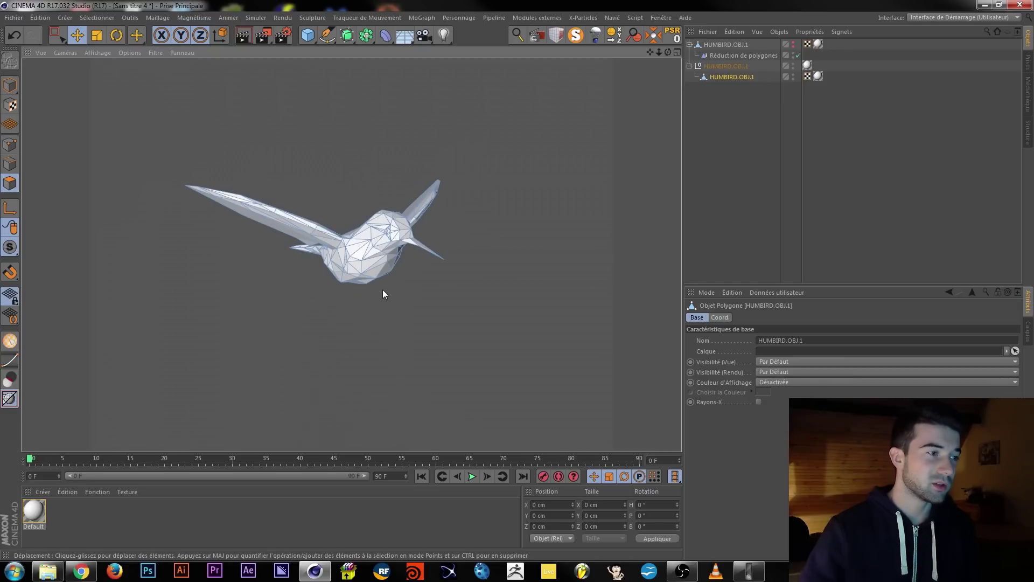
Create a new material and set its colour to bright green with hue 77° and saturation 100%.
double_click(67, 516)
double_click(44, 518)
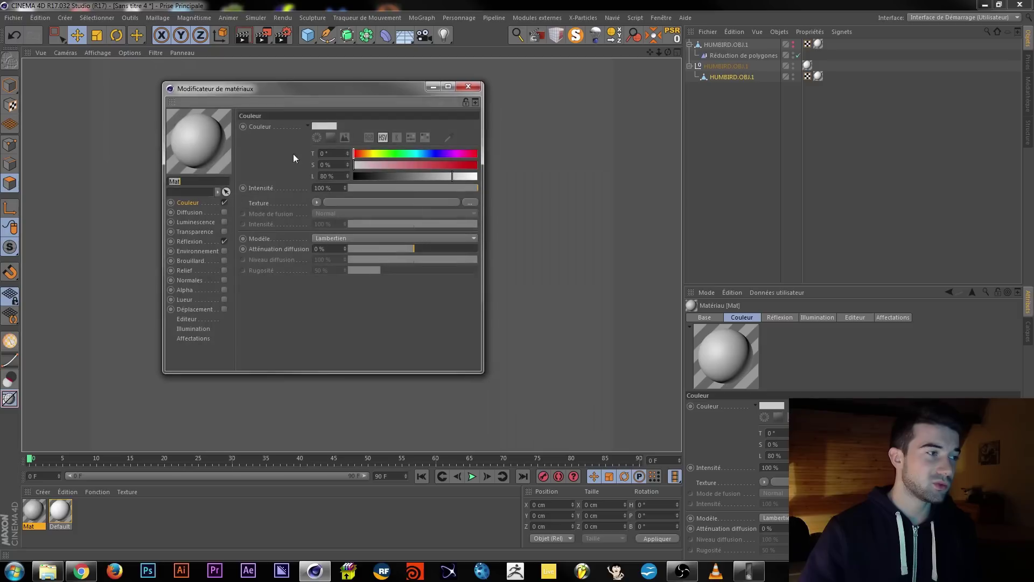
click(373, 154)
click(328, 138)
drag(340, 141, 405, 139)
click(306, 164)
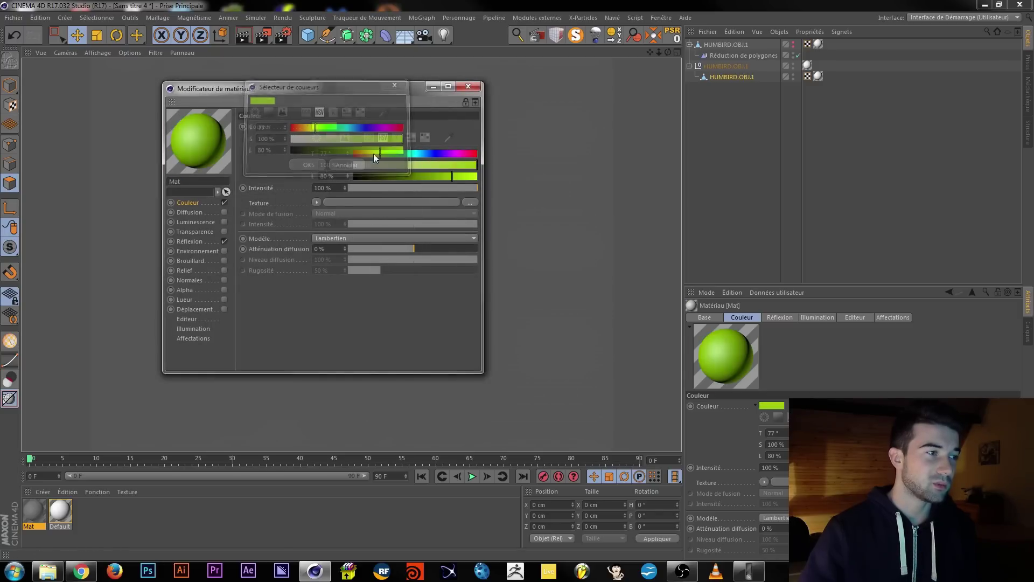
click(468, 86)
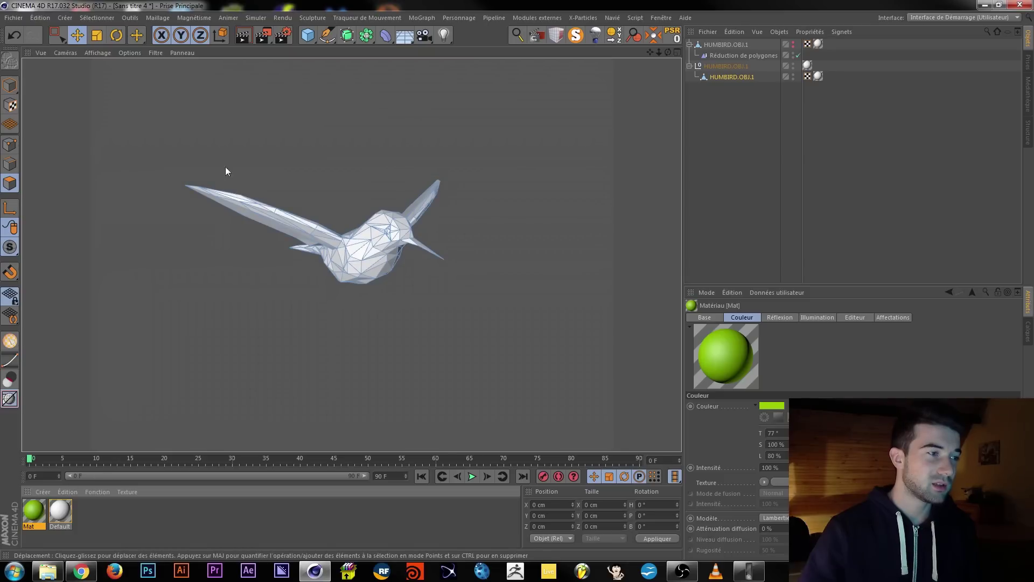
Select a single polygon on the converted hummingbird's body and apply the green material to it.
key(0)
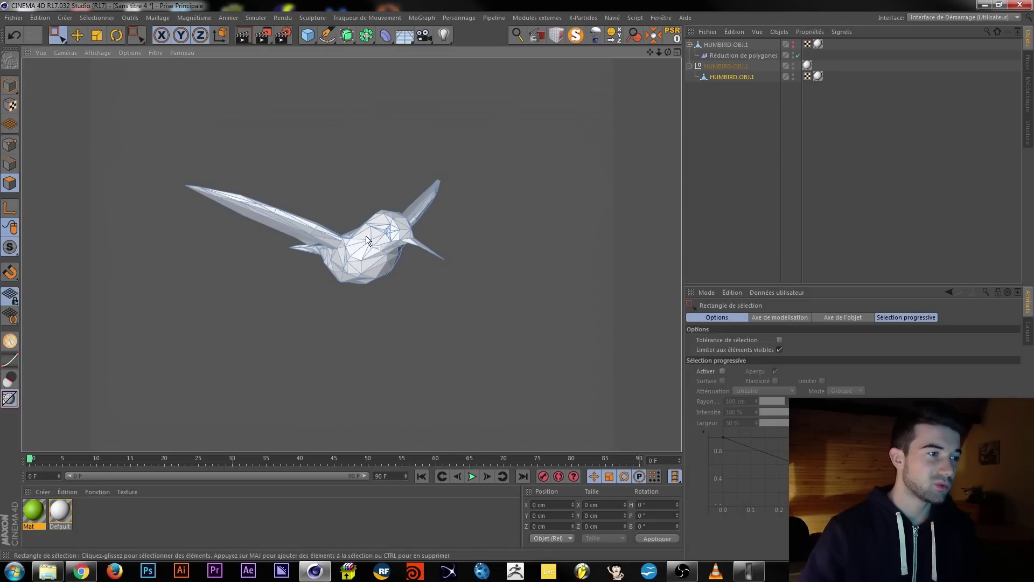
click(739, 77)
key(e)
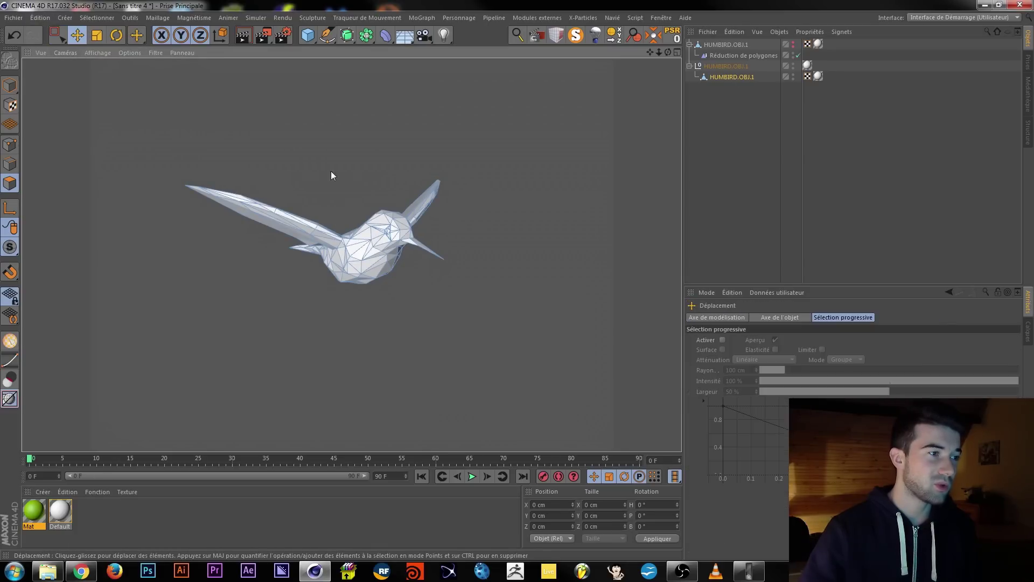
click(378, 237)
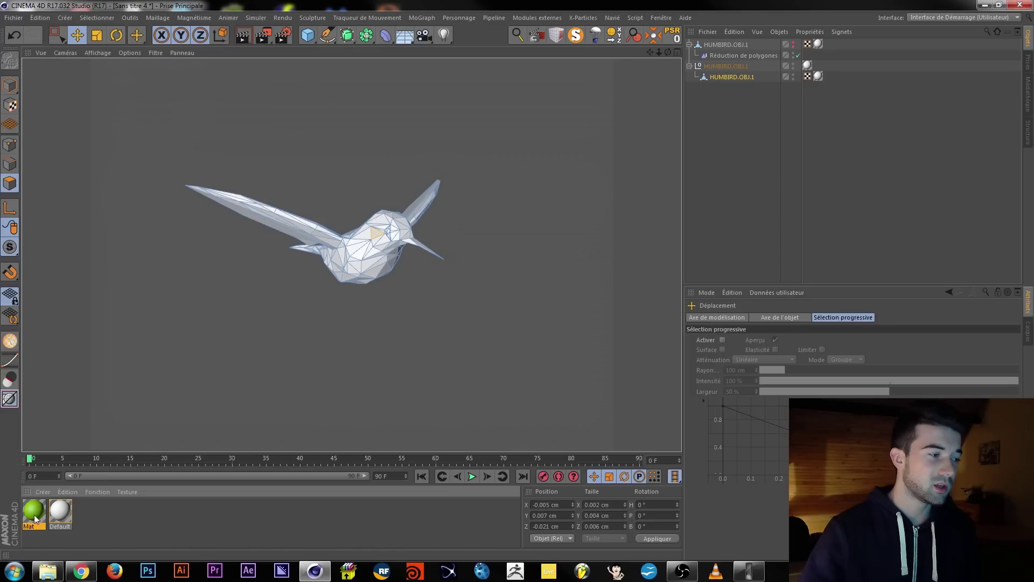
drag(372, 237, 373, 237)
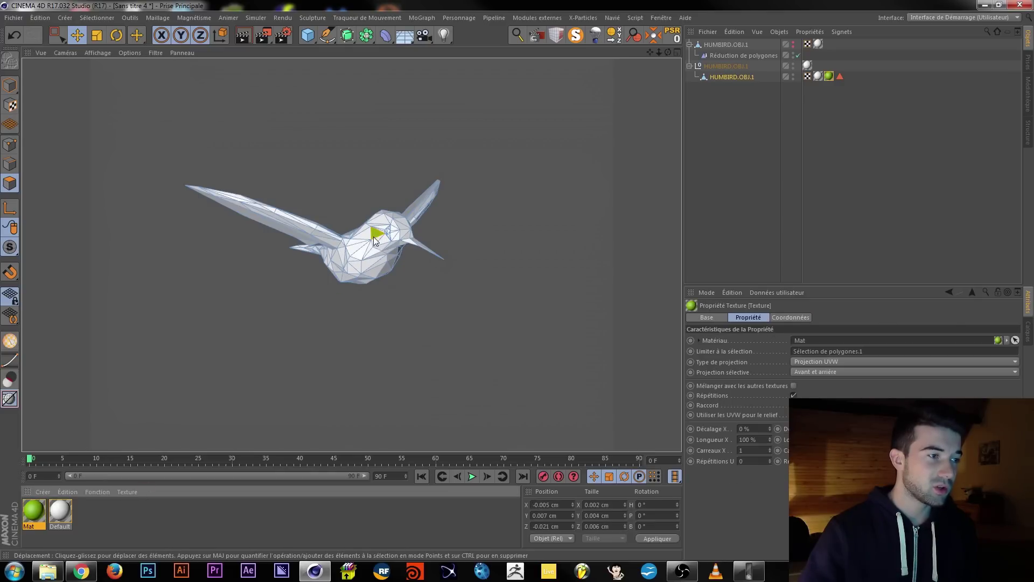
click(159, 517)
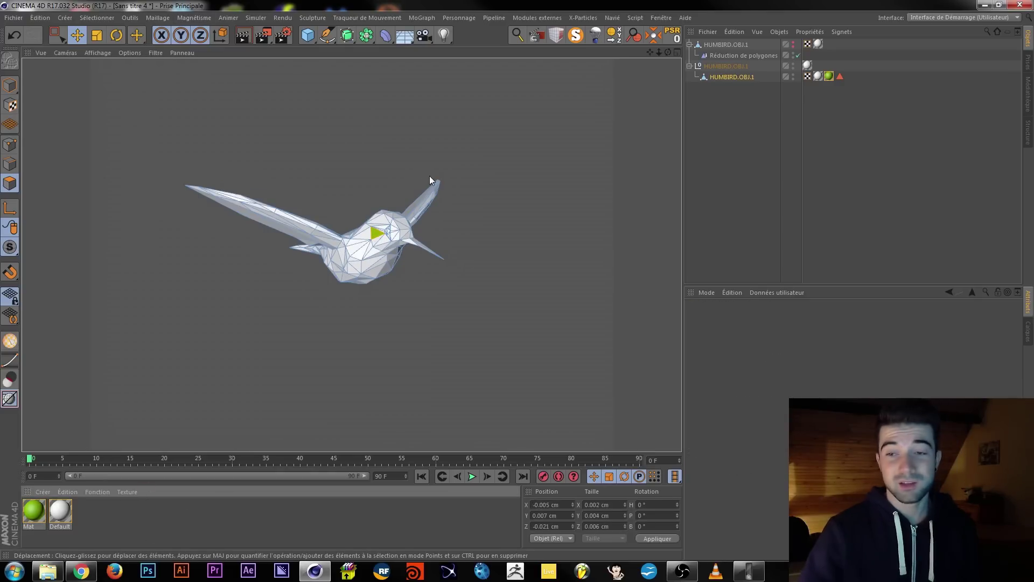
alt+drag(367, 264, 523, 300)
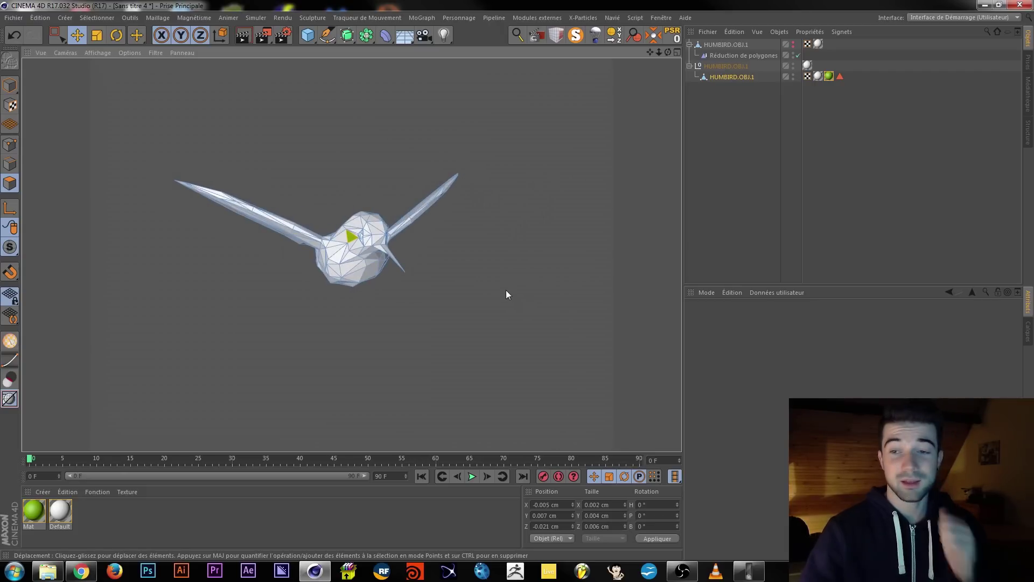
Delete the converted hummingbird and the green material, and make the original hummingbird visible again.
click(713, 65)
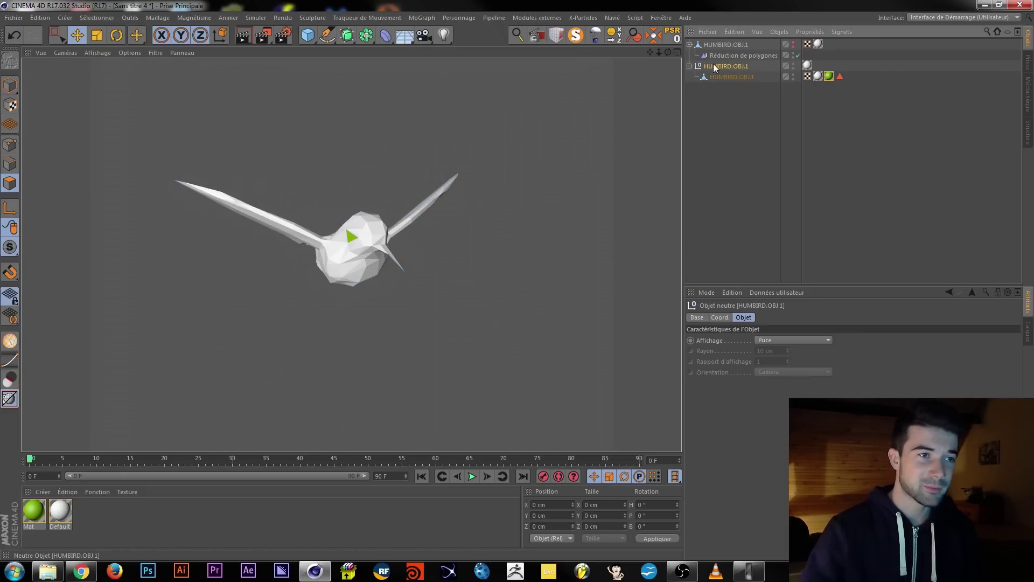
key(Delete)
alt+click(793, 47)
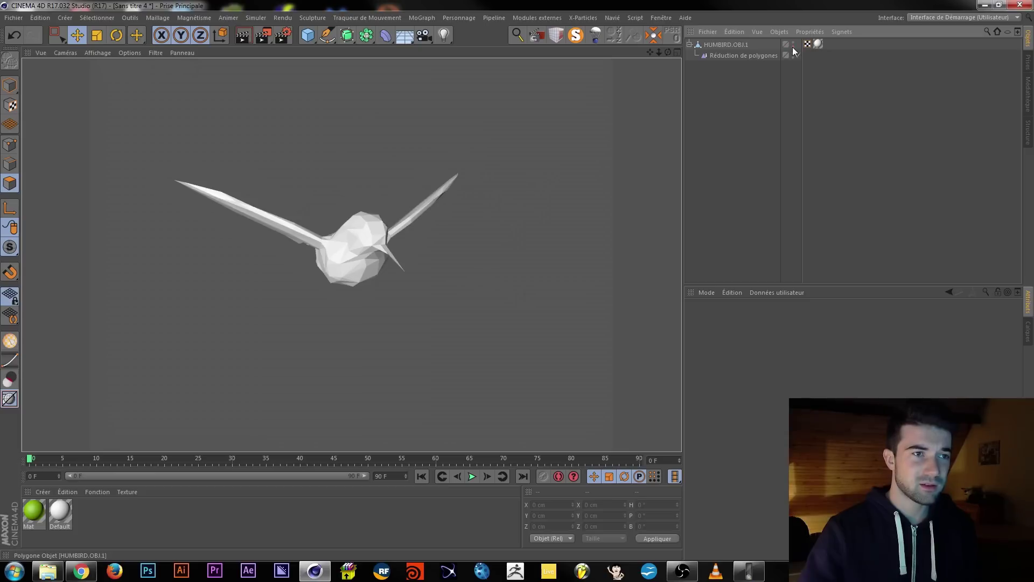
click(41, 511)
key(Delete)
Create a new material, load the Variation effect shader as its colour texture, and open the shader's settings in a maximised editor.
double_click(64, 520)
double_click(38, 513)
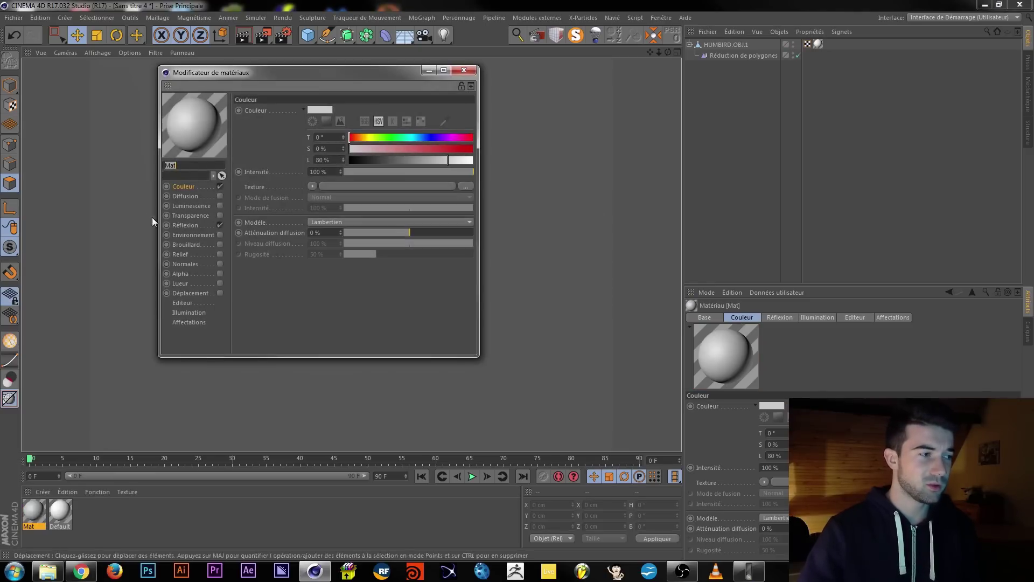
click(313, 186)
mouse_move(377, 395)
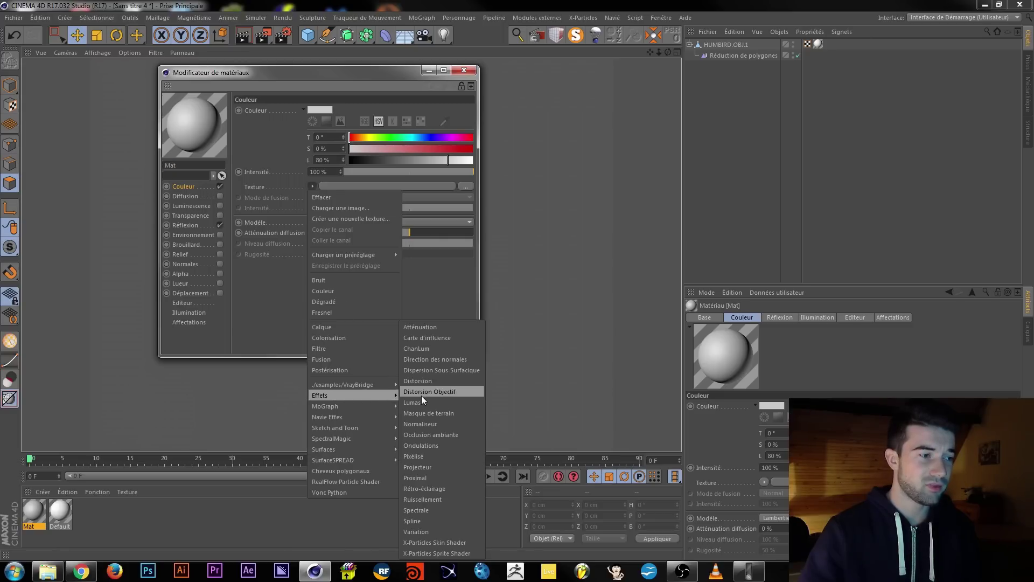
click(412, 532)
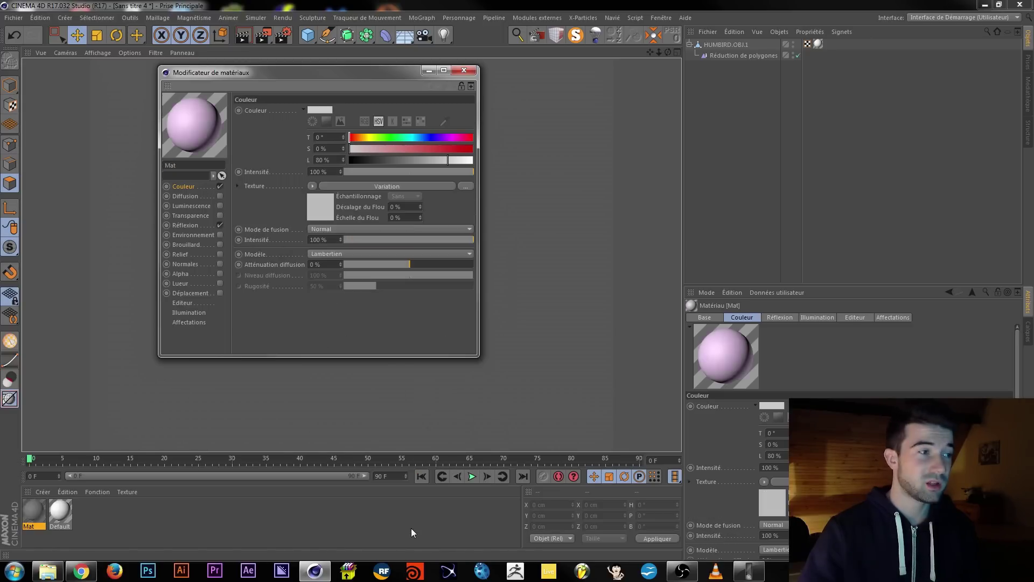
click(389, 185)
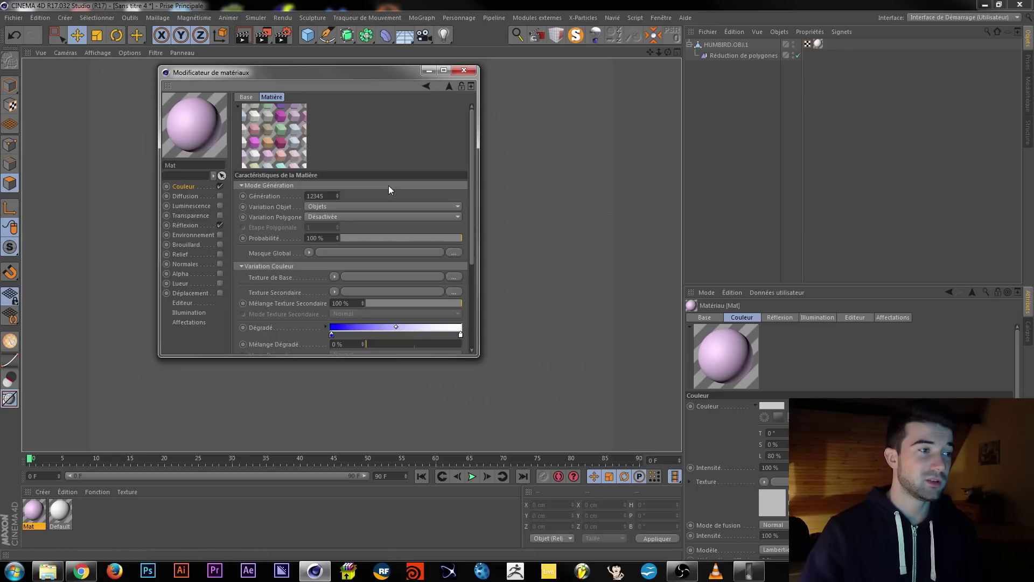
click(443, 70)
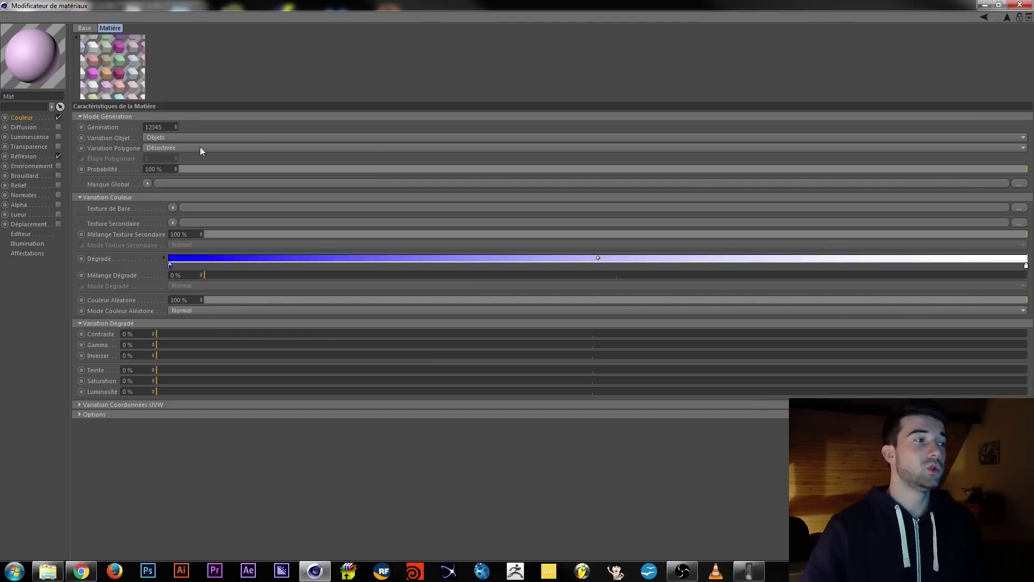
Set the Variation shader's generation seed to 12558 and look through its object variation modes.
drag(175, 127, 160, 66)
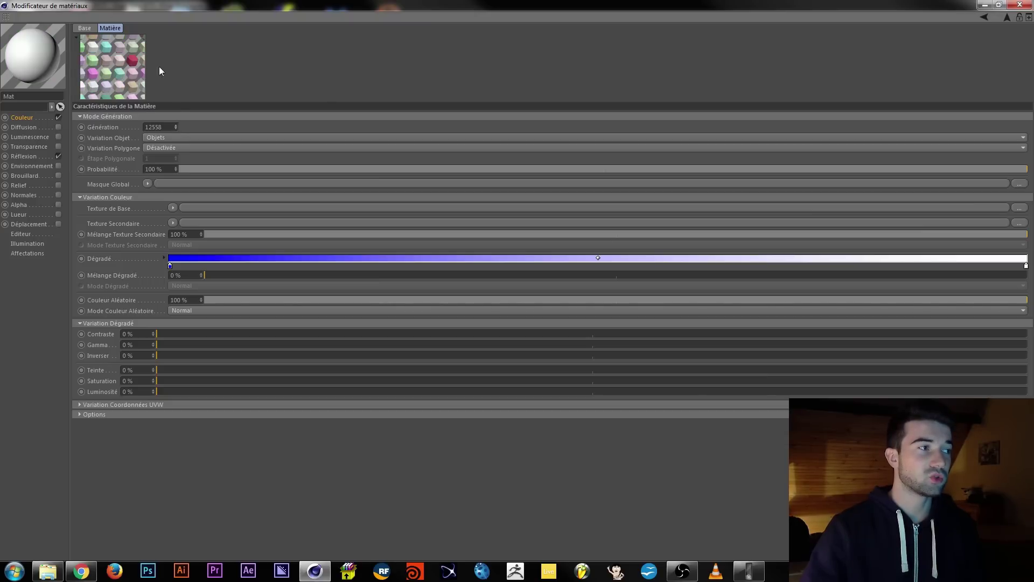
click(163, 141)
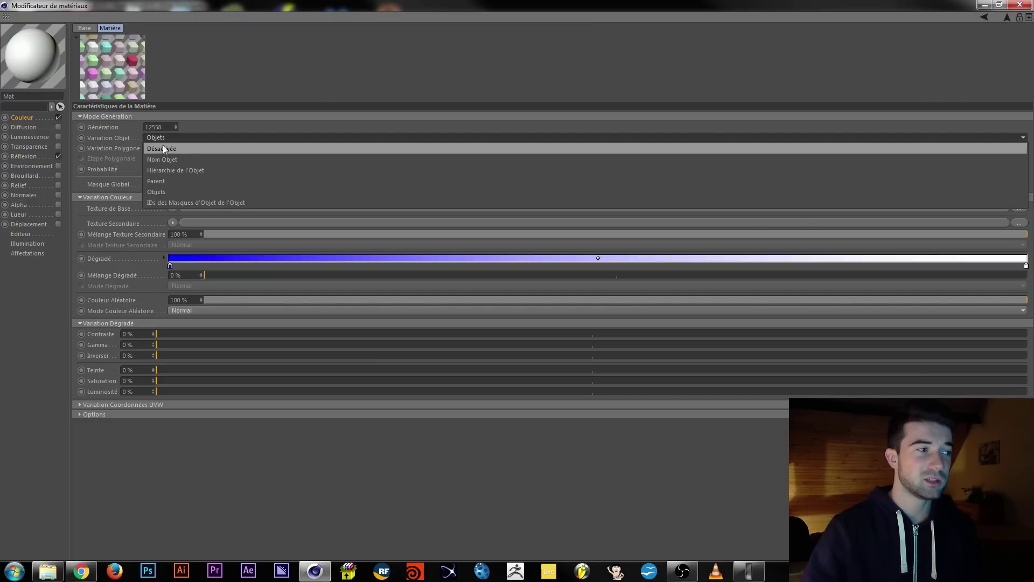
click(214, 127)
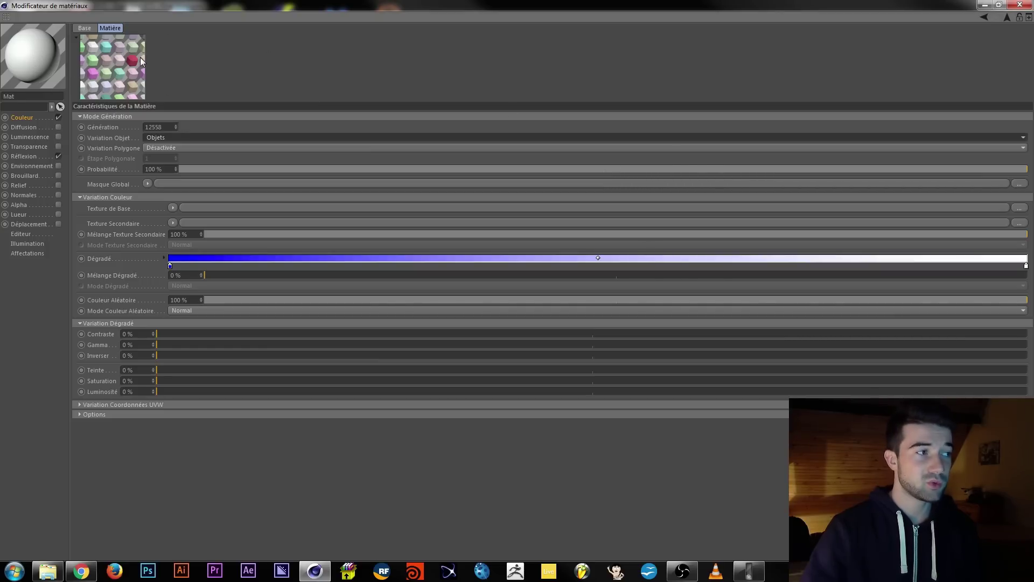
mouse_move(134, 79)
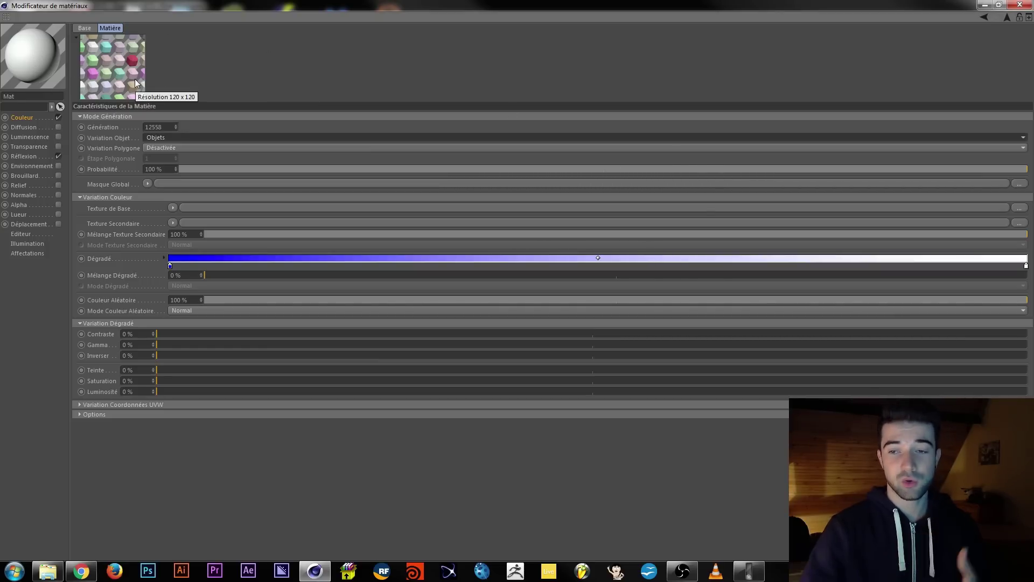
Try the Propriété Sélection Polygones and Carreaux UV modes for the shader's polygon variation, and set it to Polygones.
click(159, 147)
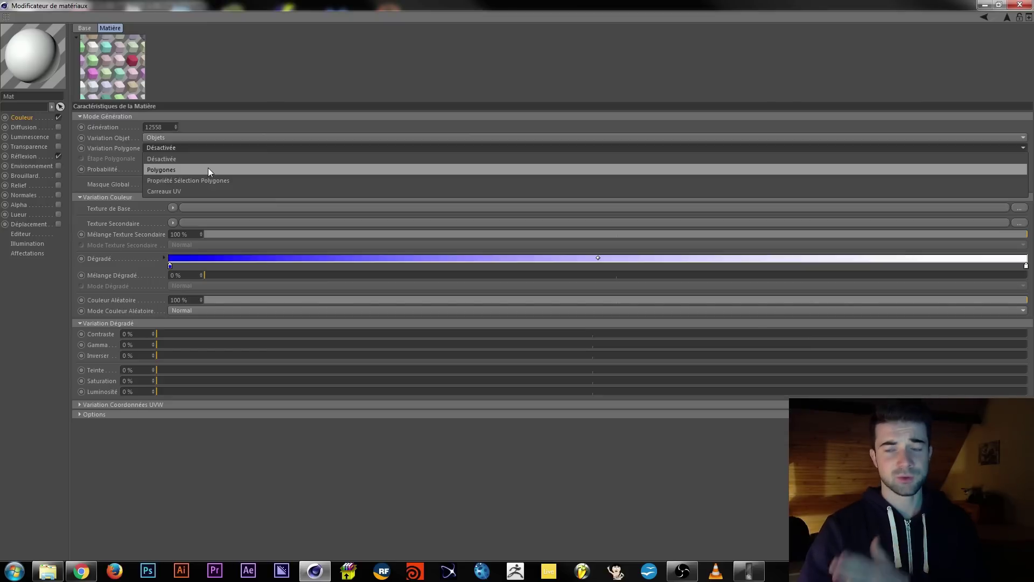
click(213, 180)
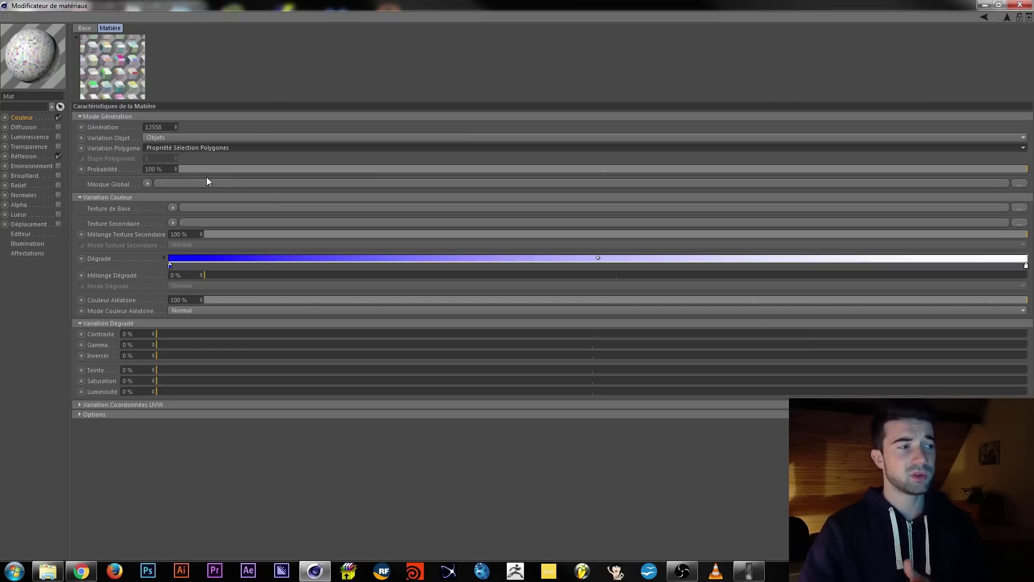
click(212, 149)
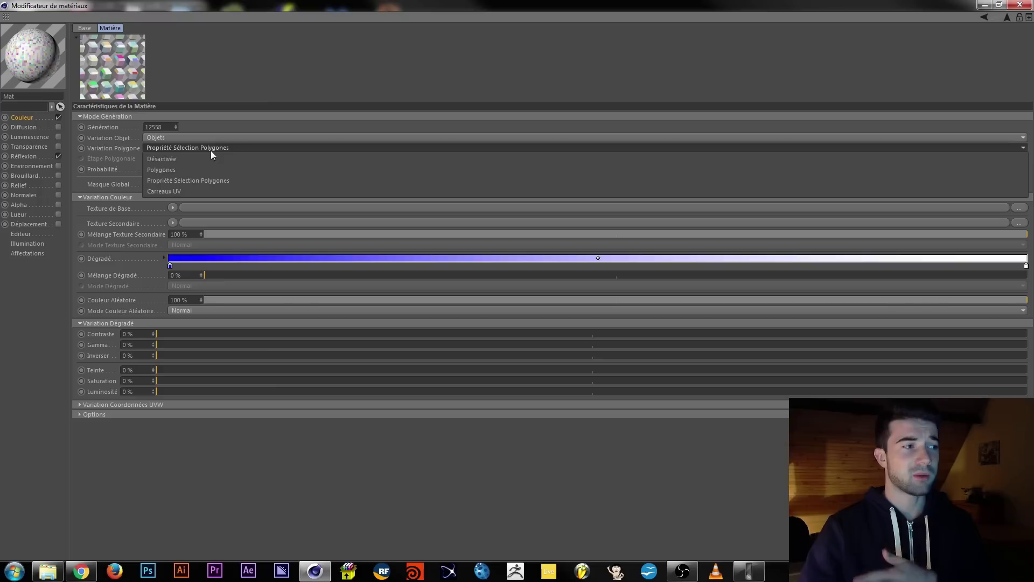
click(166, 192)
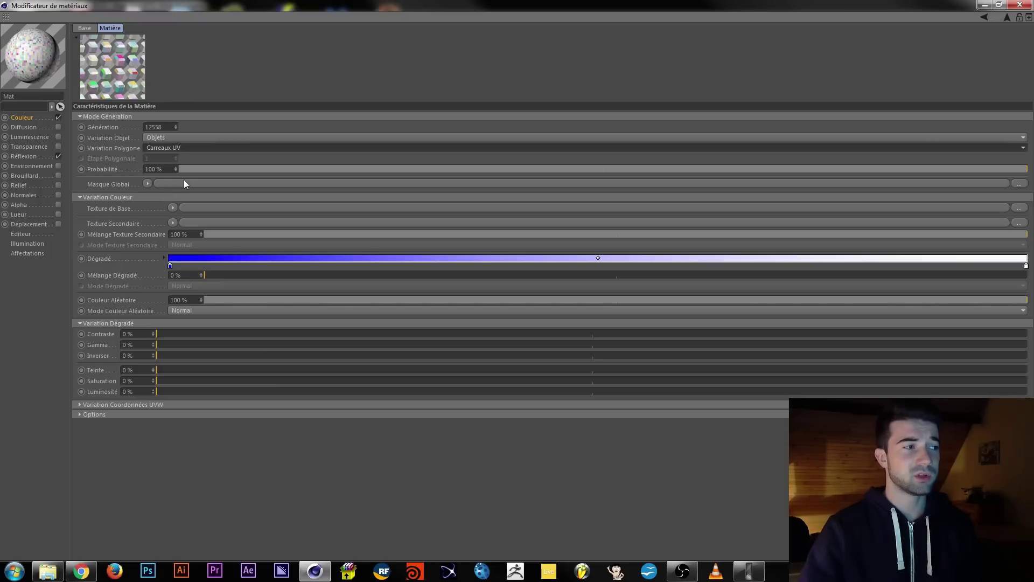
click(201, 151)
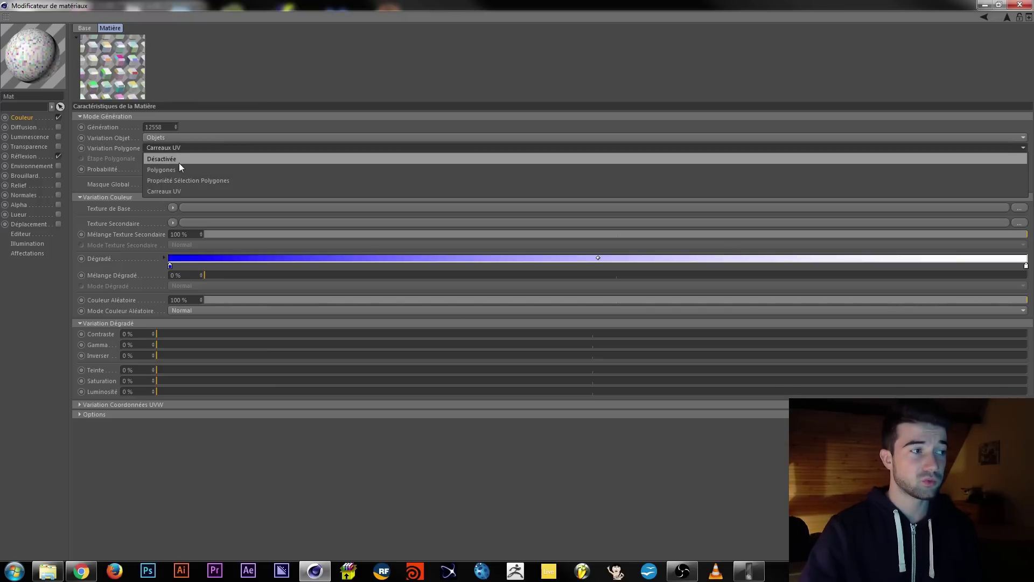
click(181, 167)
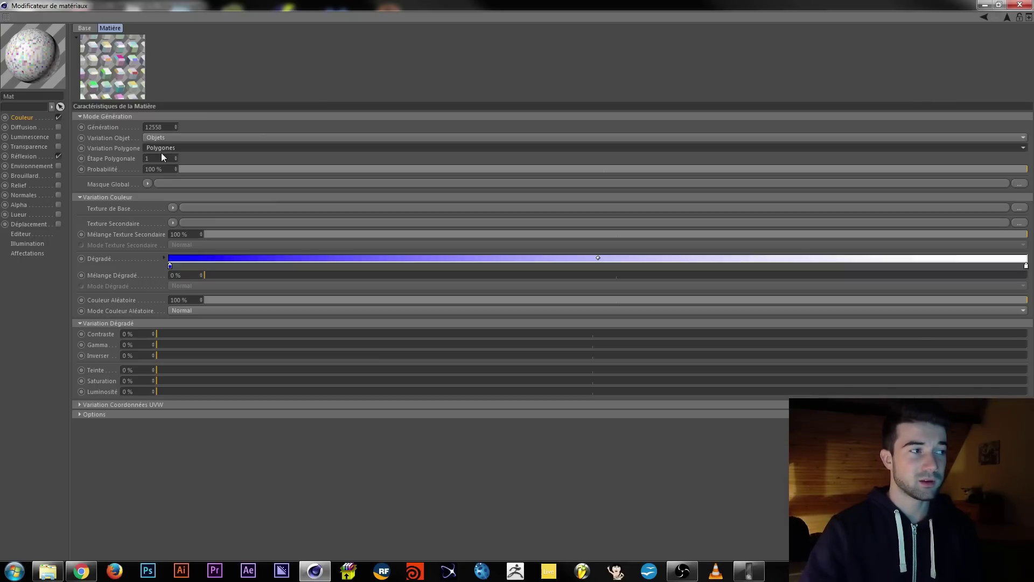
Load a Couleur shader as the Variation's base texture, colour it pure red, and set the random colour to 26%.
drag(177, 168, 1009, 191)
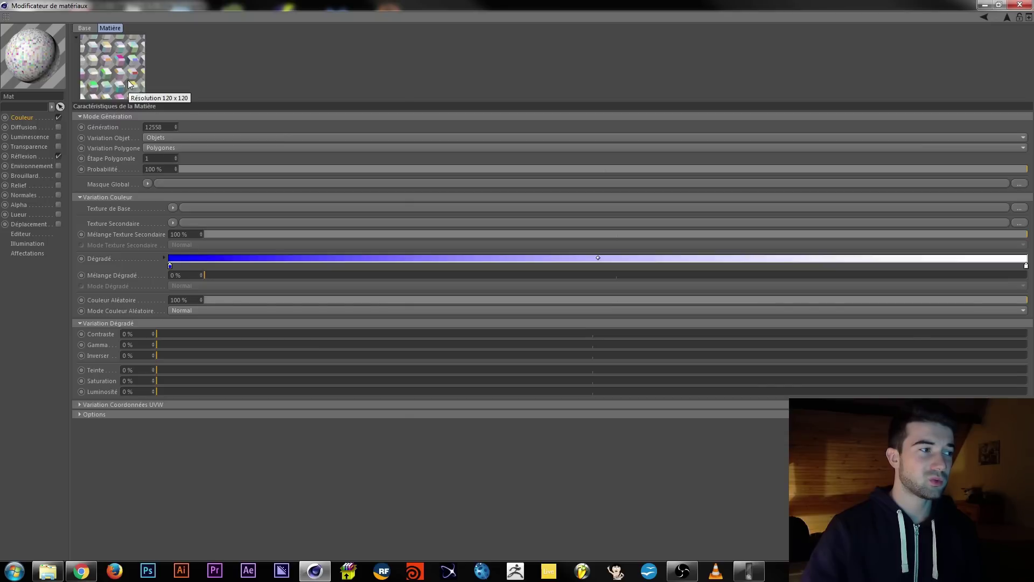
click(173, 208)
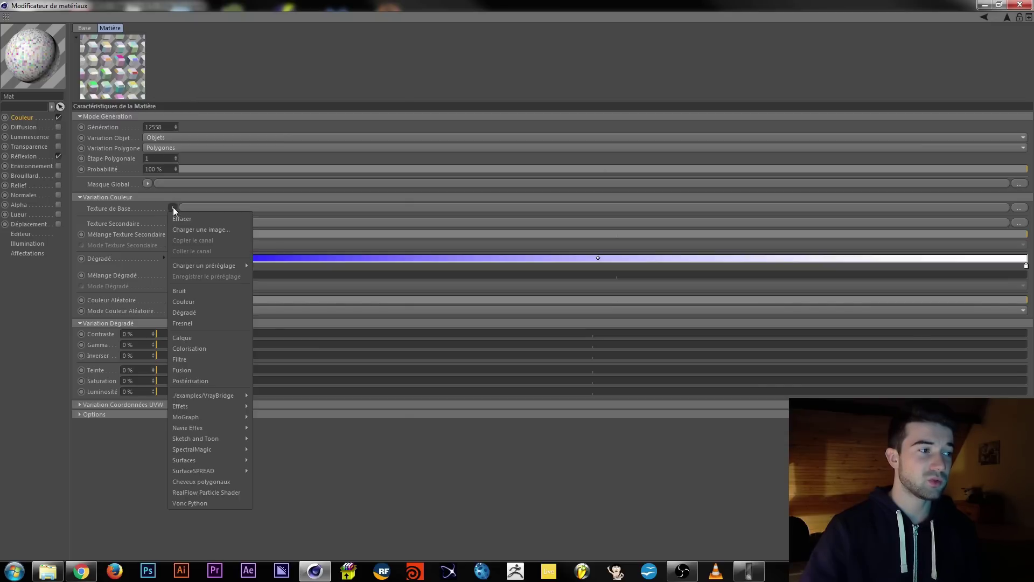
click(189, 302)
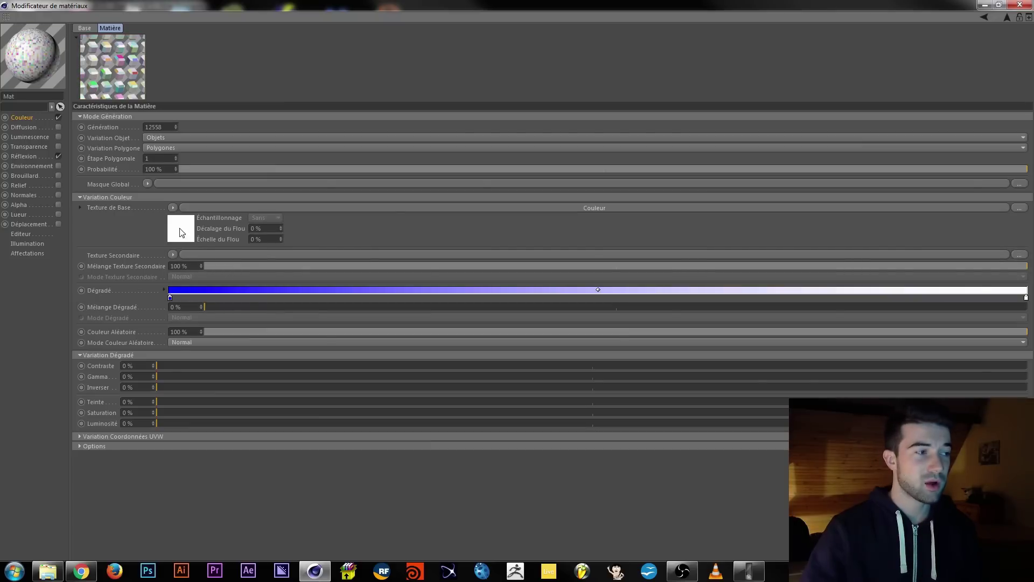
click(558, 208)
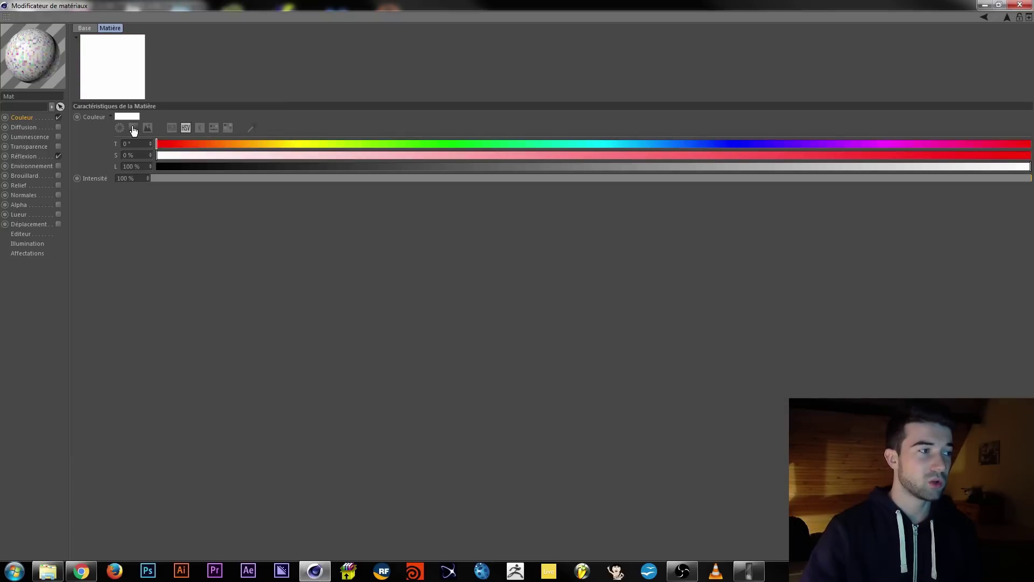
click(133, 129)
click(223, 142)
click(35, 118)
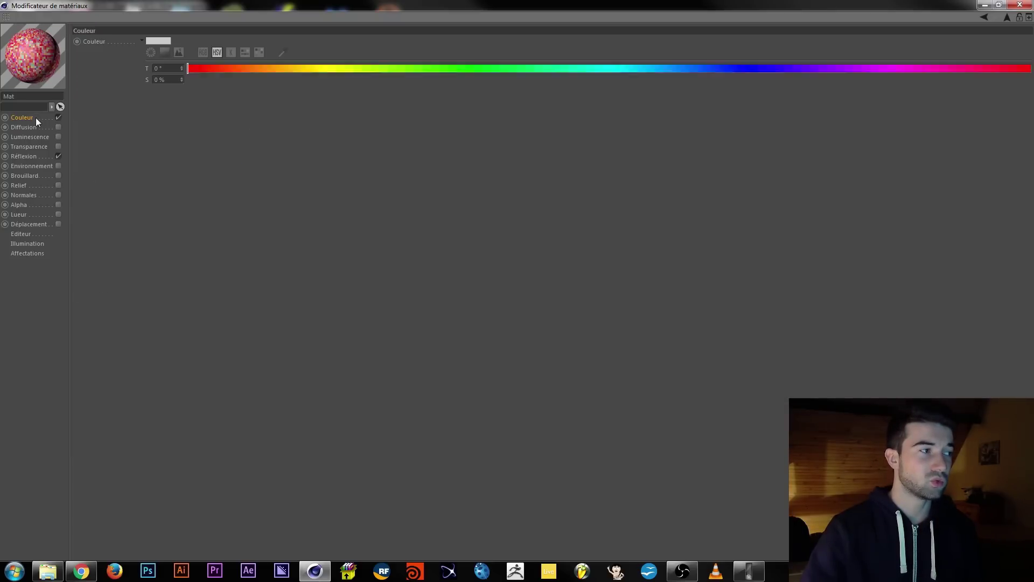
click(387, 118)
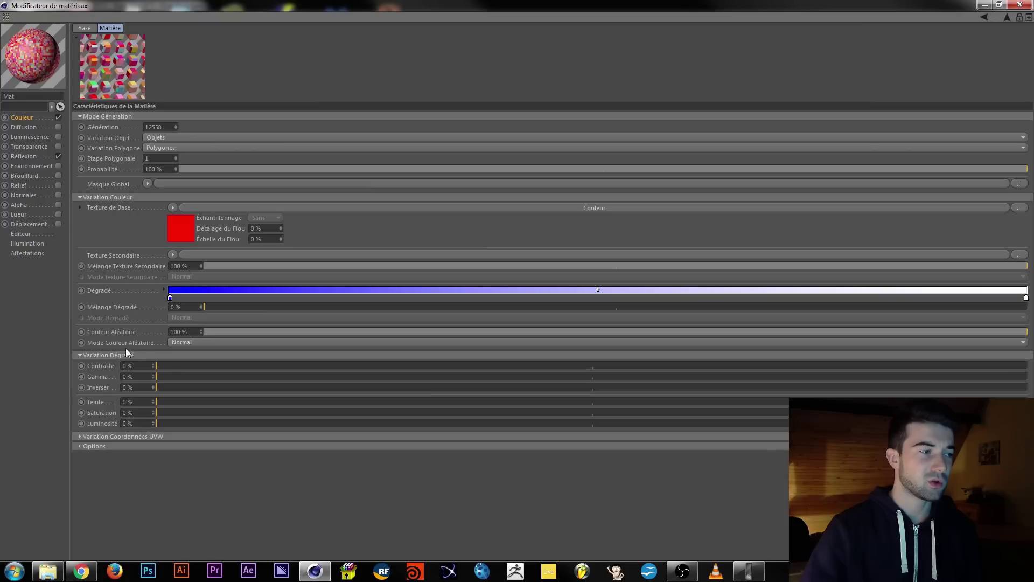
drag(292, 333, 361, 332)
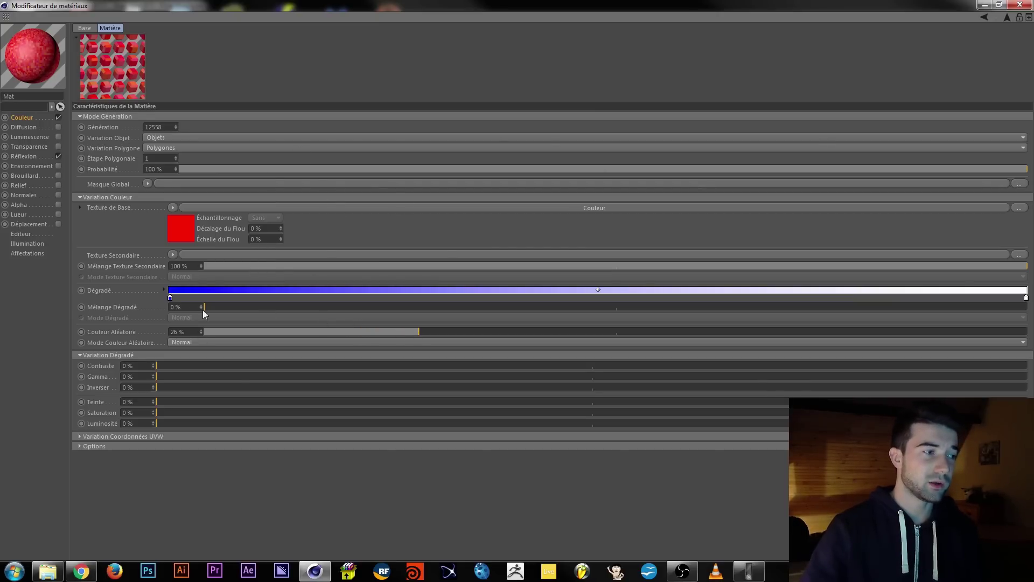
Load a Couleur shader as the secondary texture and make it dark red with 100% saturation and about 54% lightness.
click(172, 254)
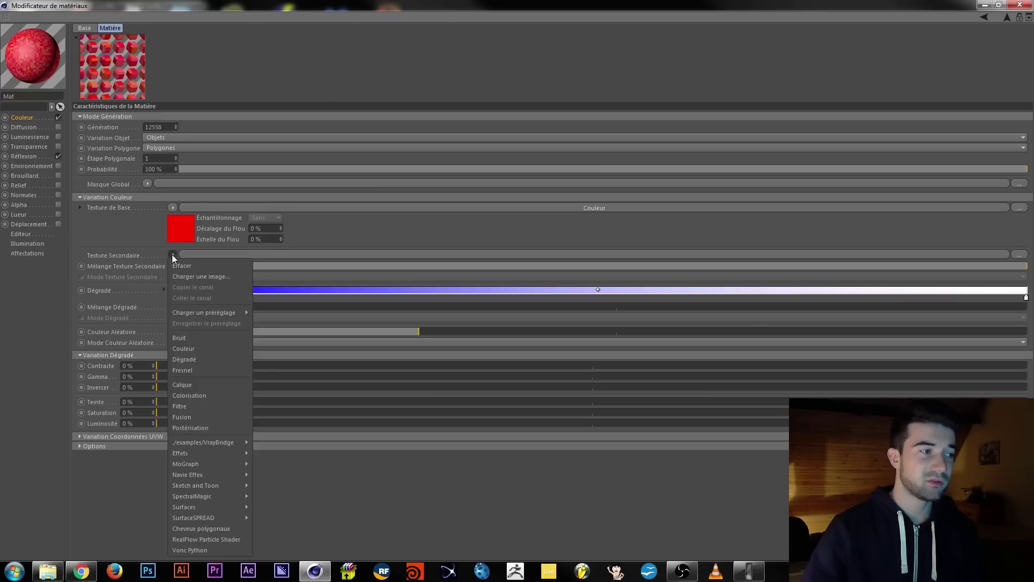
click(206, 348)
click(503, 254)
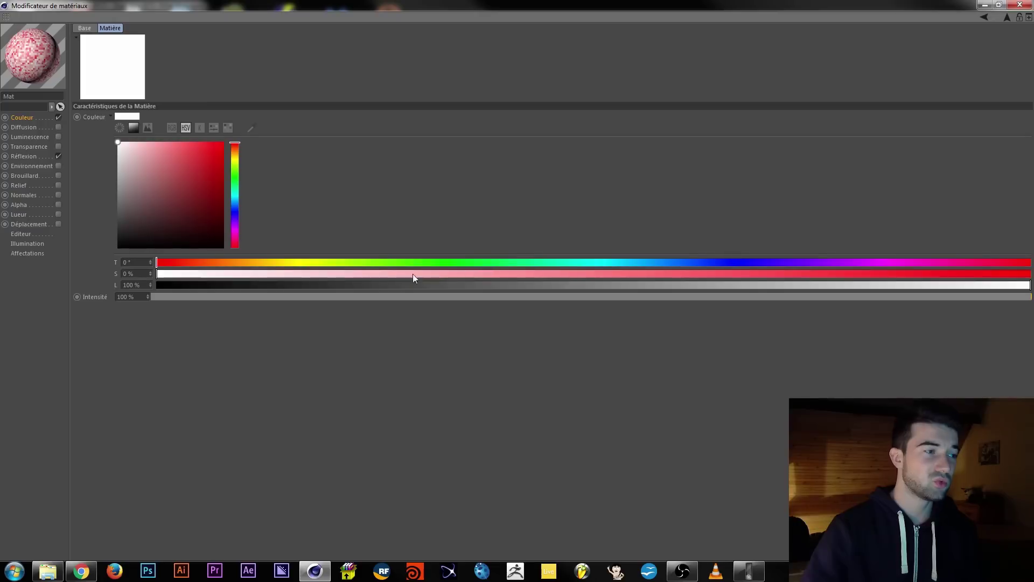
click(186, 127)
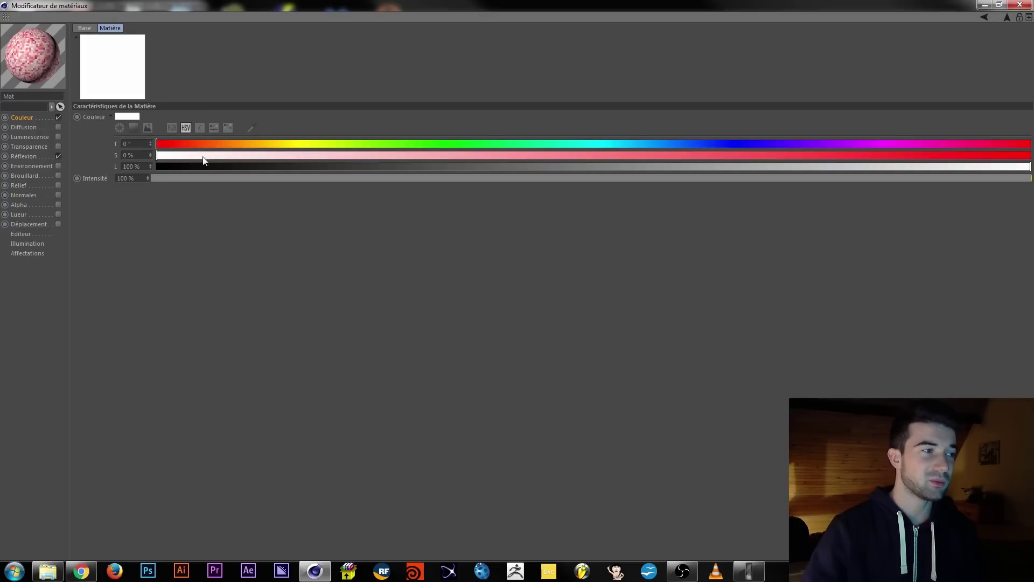
click(133, 127)
drag(191, 162, 224, 142)
drag(1023, 285, 626, 285)
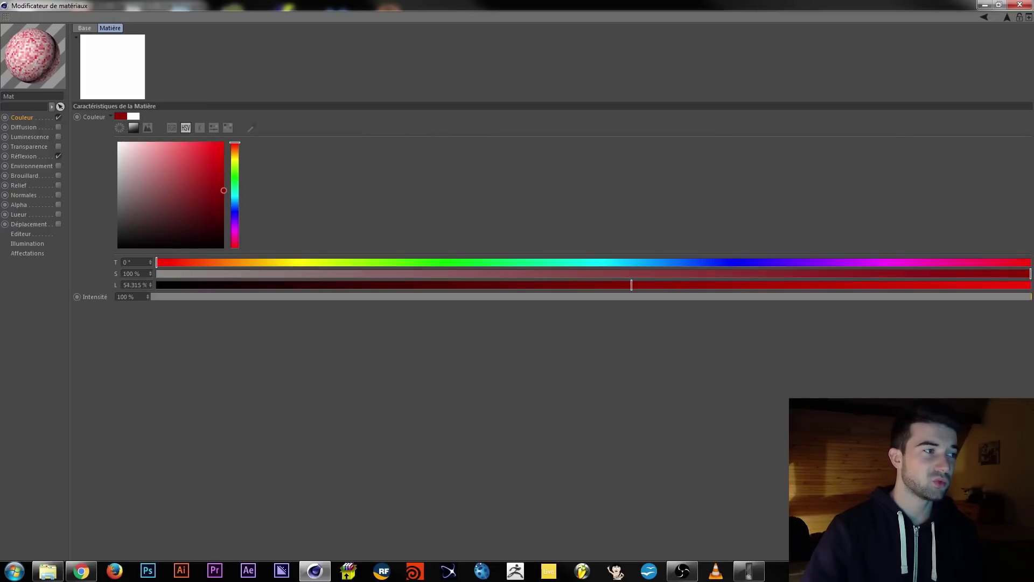
click(1008, 18)
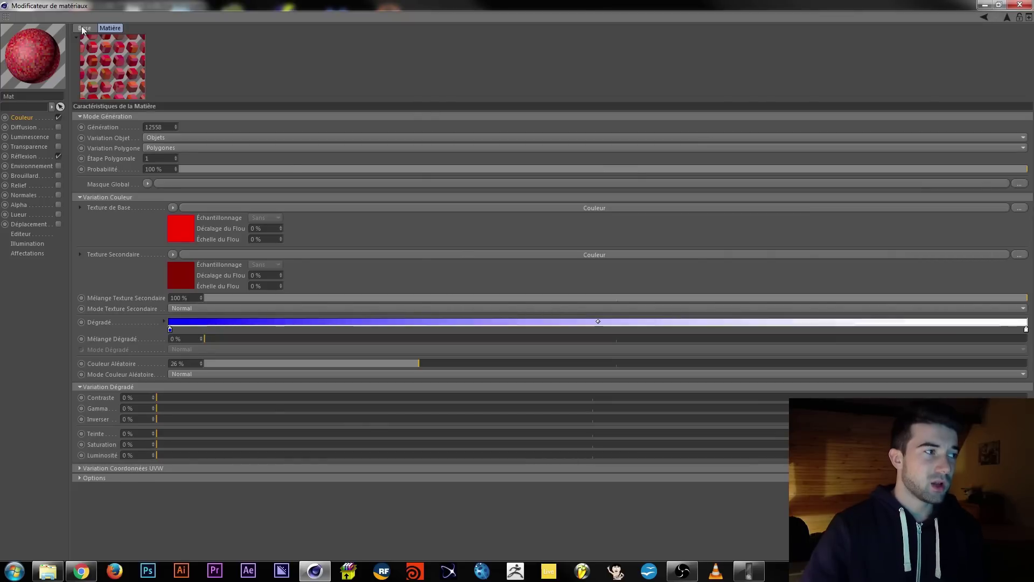
Set the secondary texture blend to 50%, and try a 52% gradient blend before returning it to 0%.
click(616, 298)
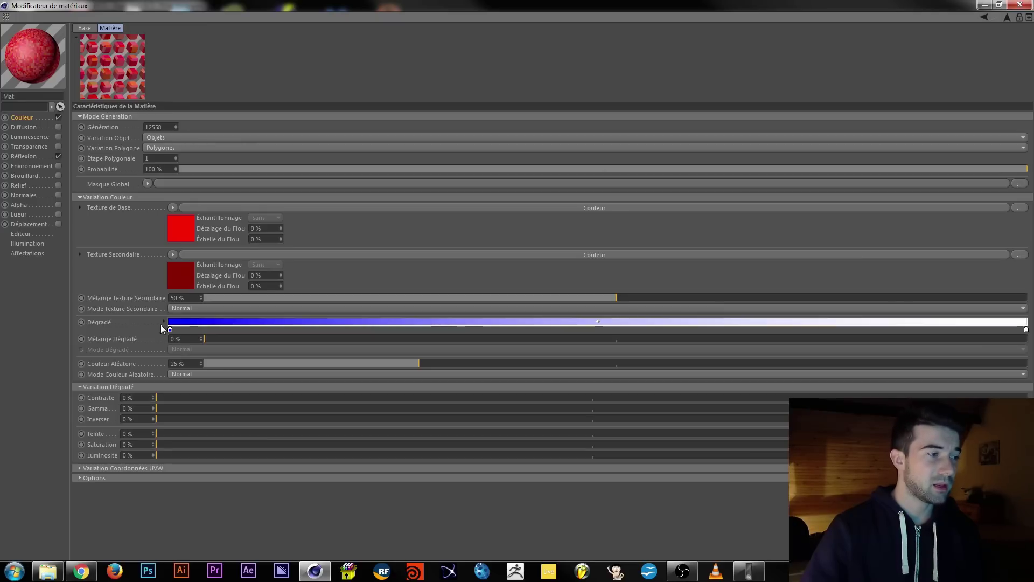
drag(210, 339, 632, 339)
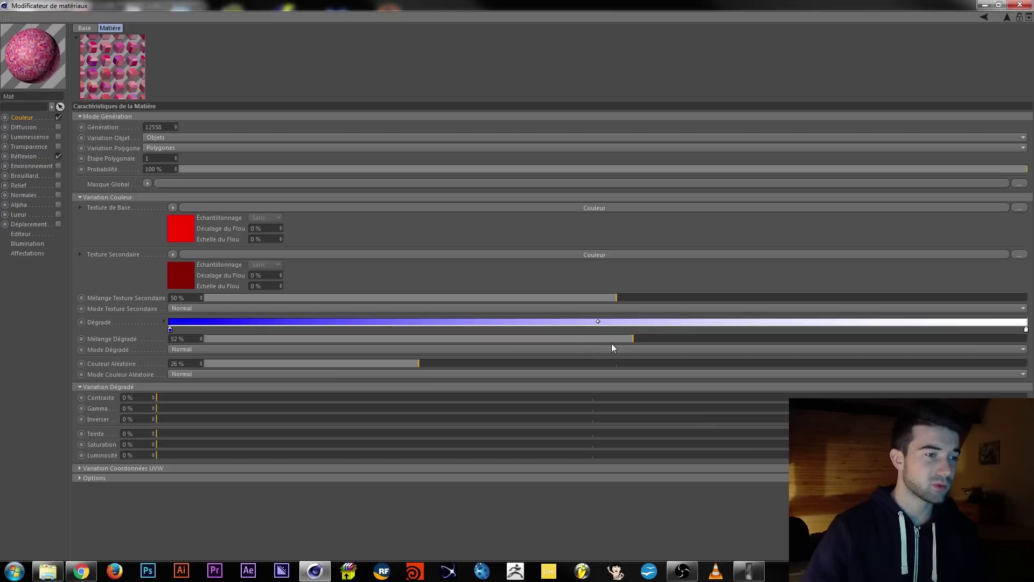
drag(591, 339, 134, 335)
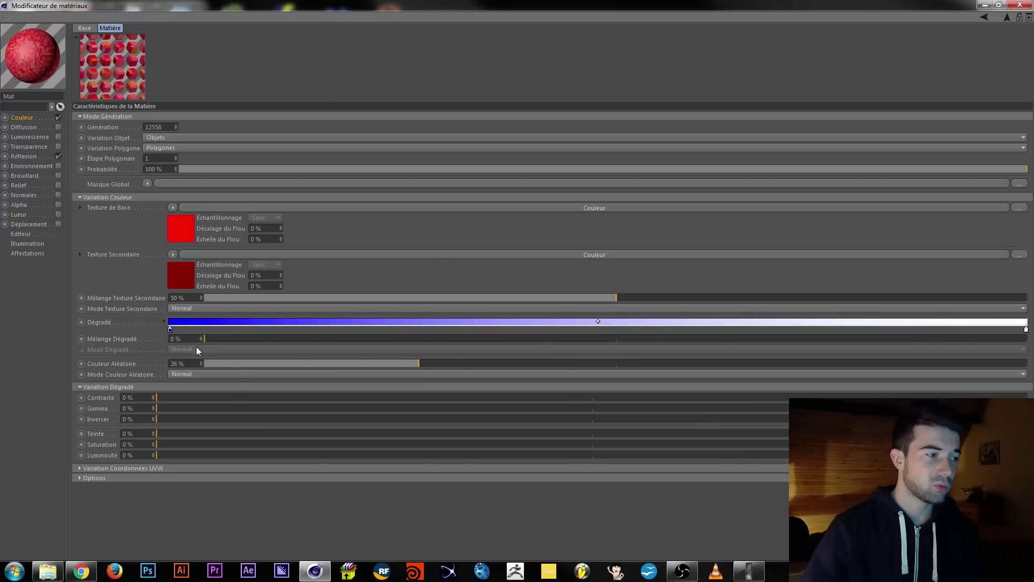
Set the random colour to 100% and try gradient variations of 100% contrast, 100% saturation and 87% luminosity.
drag(425, 362, 1027, 364)
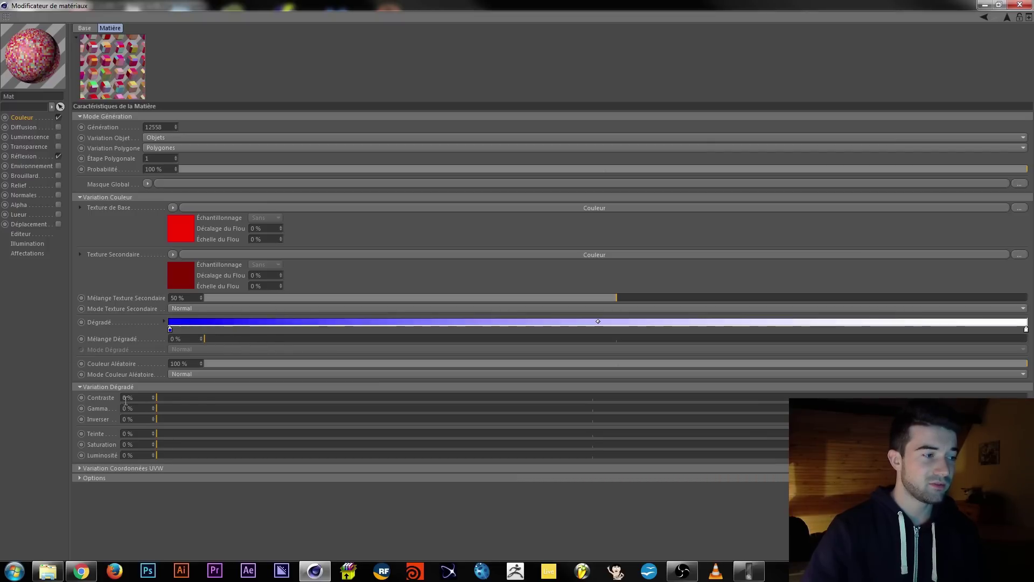
click(109, 387)
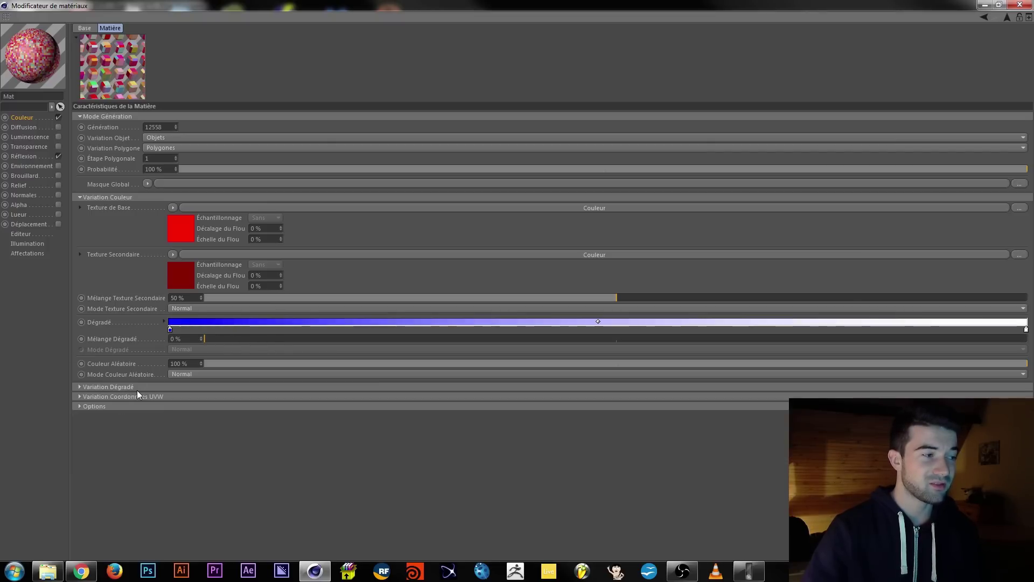
click(113, 386)
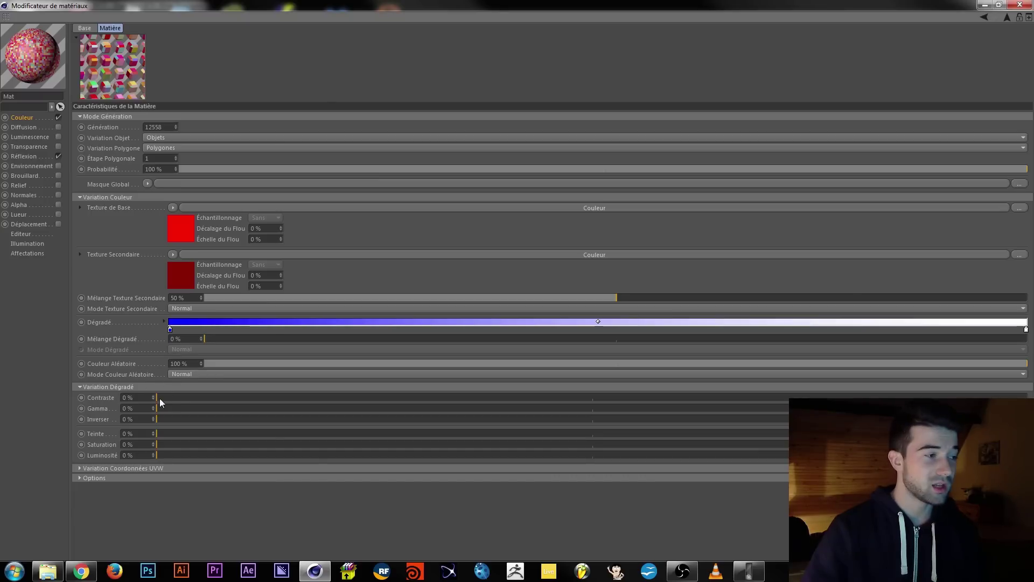
drag(169, 397, 1029, 387)
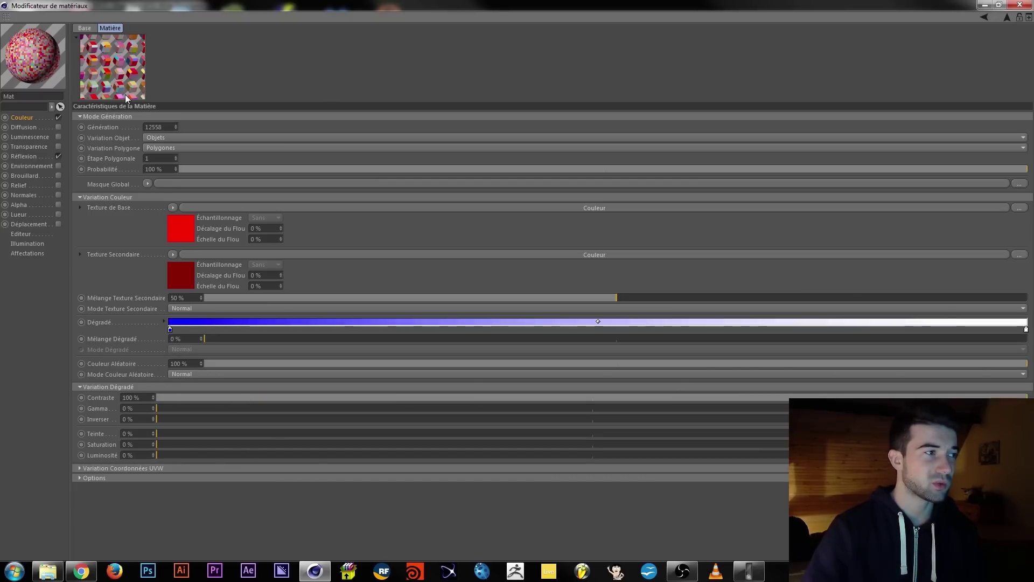
drag(993, 396, 862, 446)
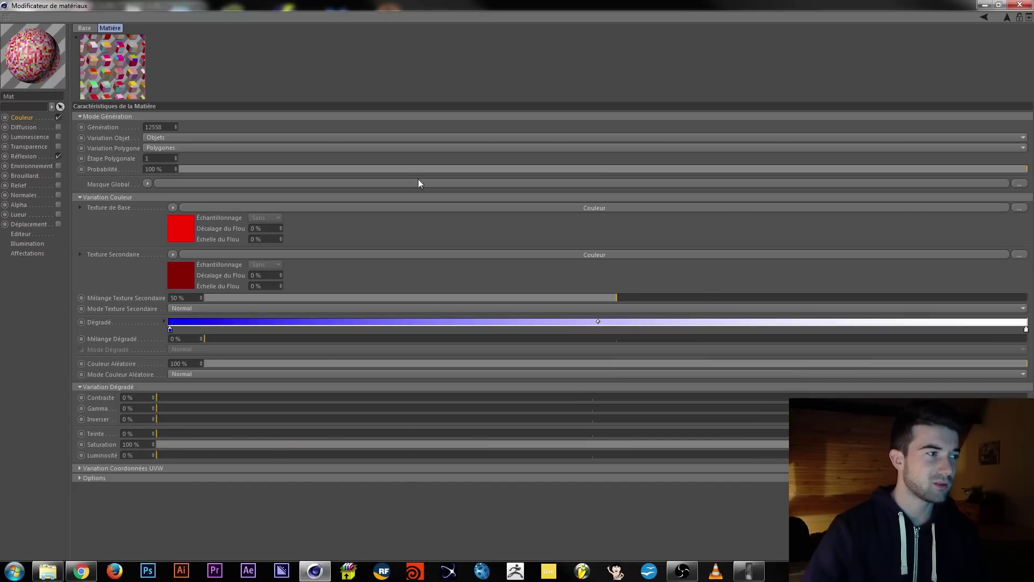
drag(377, 445, 132, 462)
drag(206, 455, 913, 455)
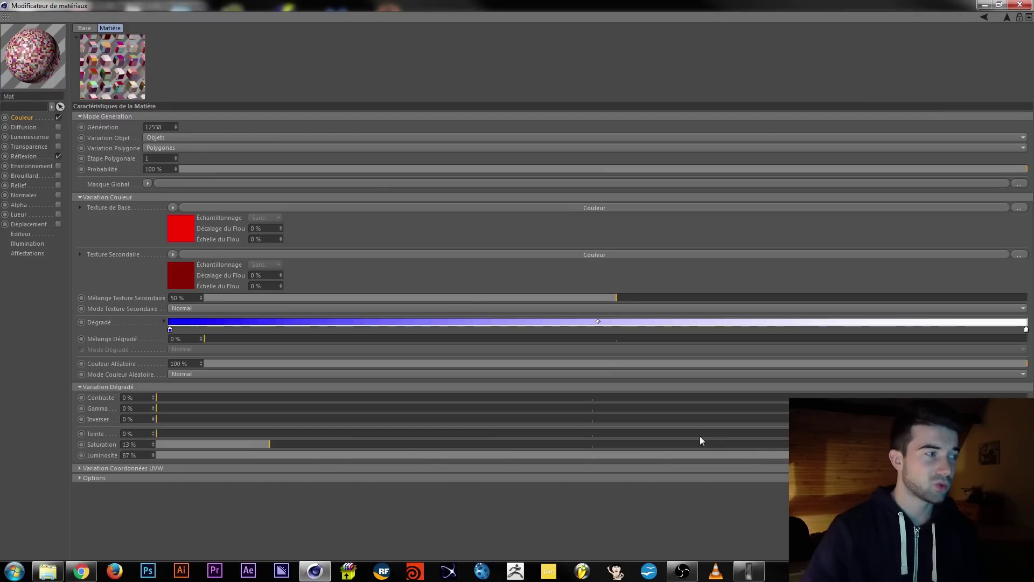
drag(701, 455, 146, 455)
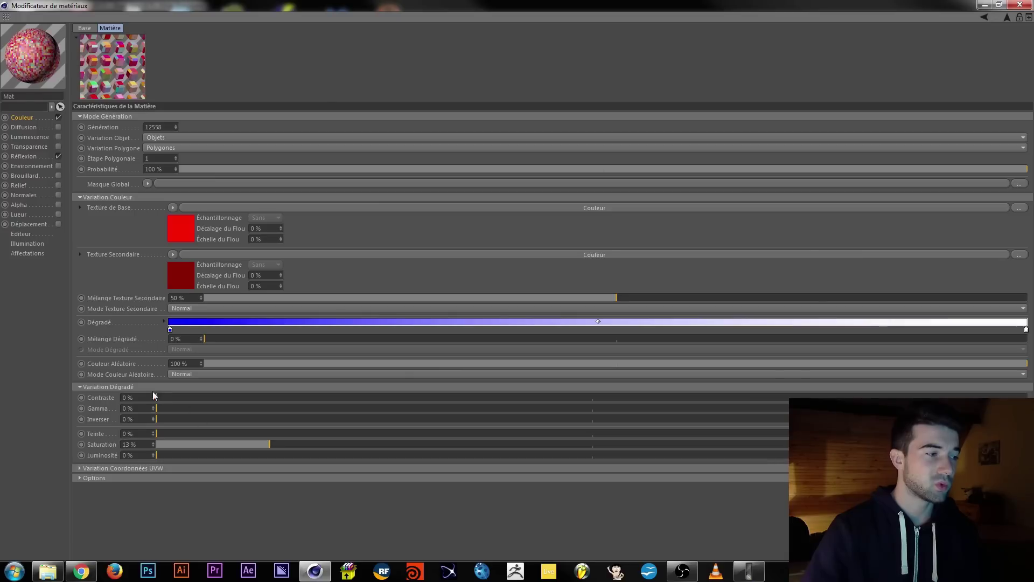
Set the random colour to 40% and return the saturation variation to 0%.
drag(271, 361, 508, 357)
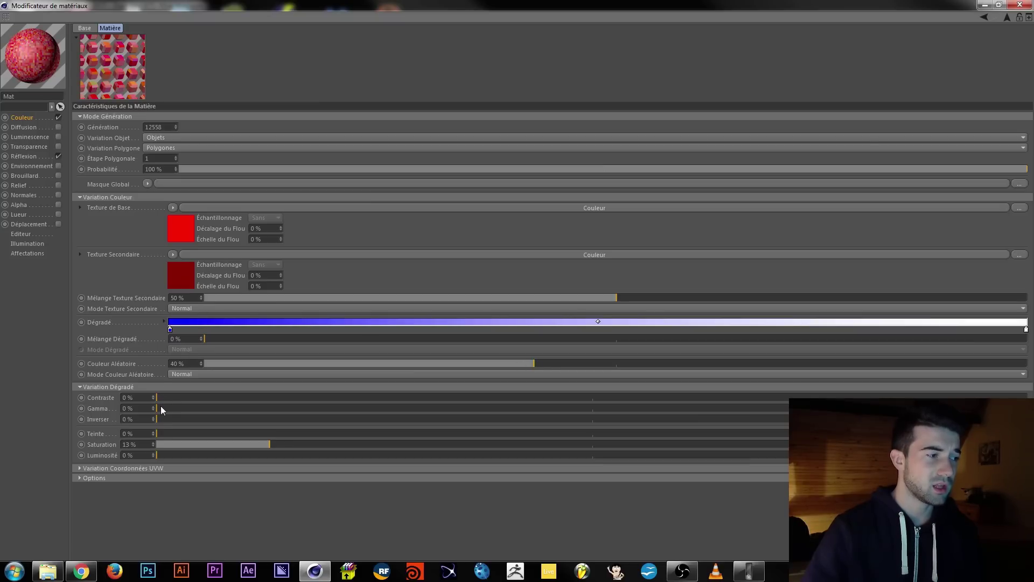
drag(167, 431, 143, 433)
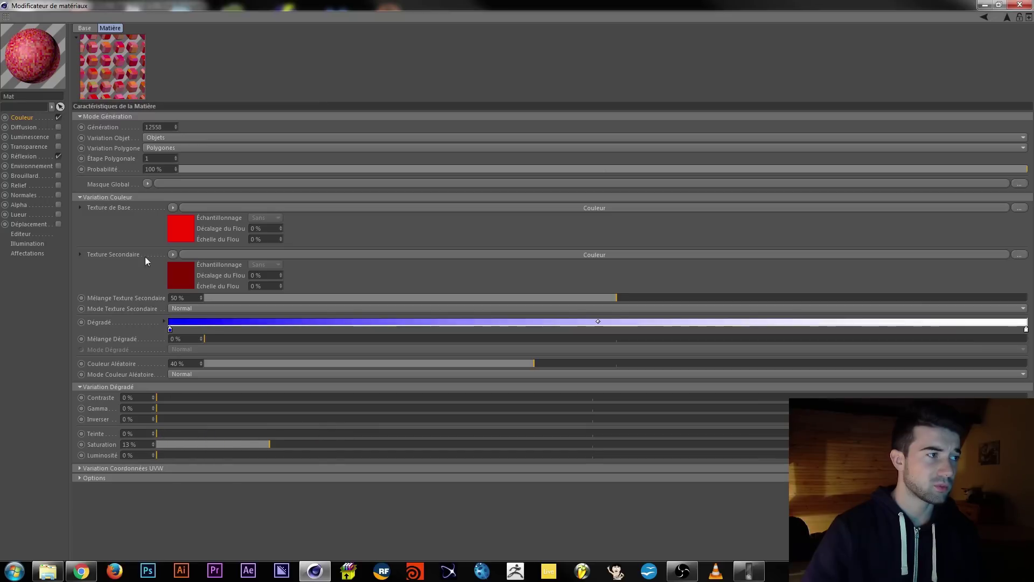
drag(283, 443, 155, 445)
drag(356, 455, 113, 457)
drag(196, 396, 127, 419)
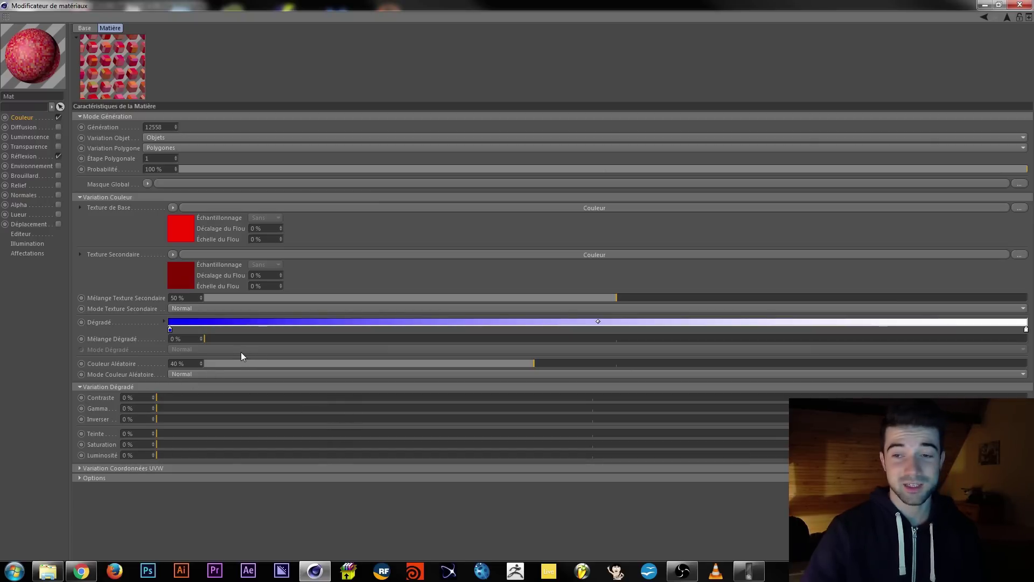
Set the random colour to 23%, and try a 38% gamma variation before returning it to 0%.
drag(267, 362, 283, 364)
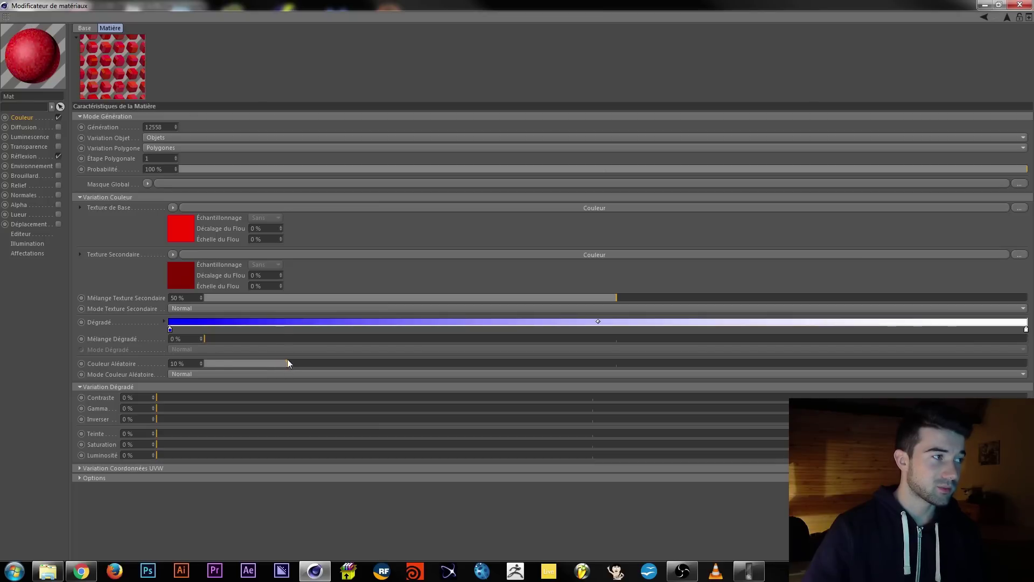
drag(279, 364, 204, 364)
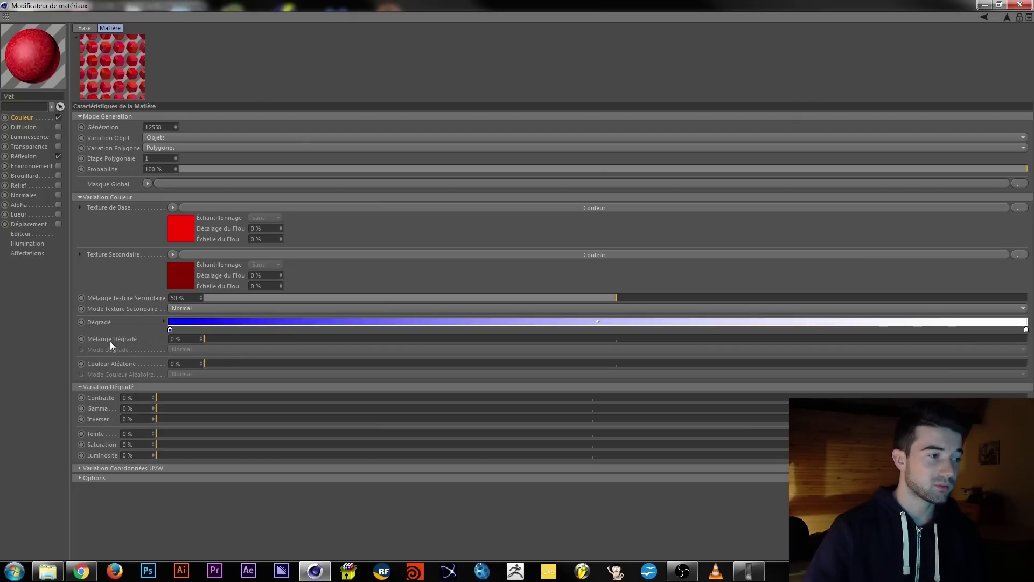
click(242, 362)
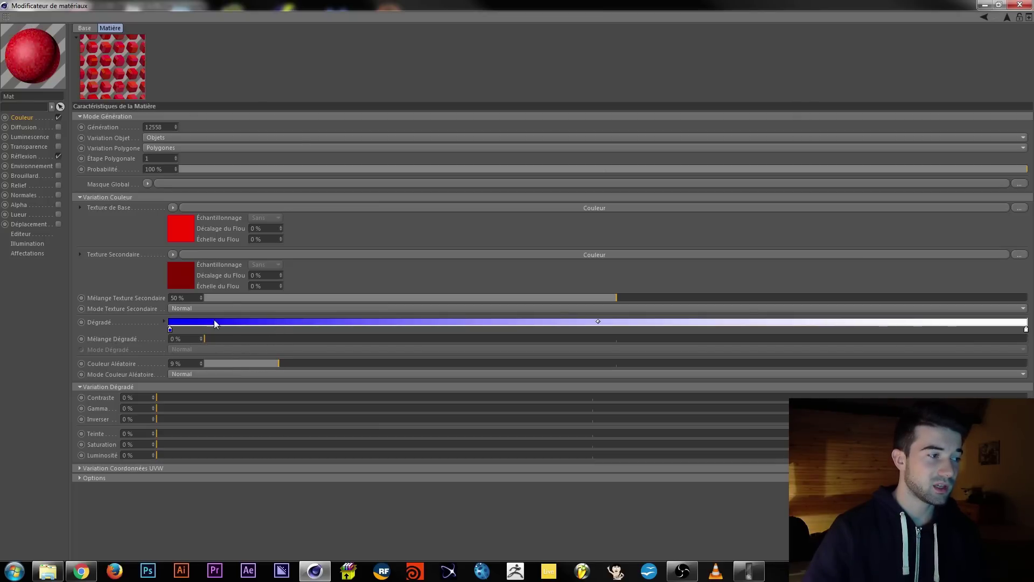
click(285, 364)
drag(286, 363, 394, 366)
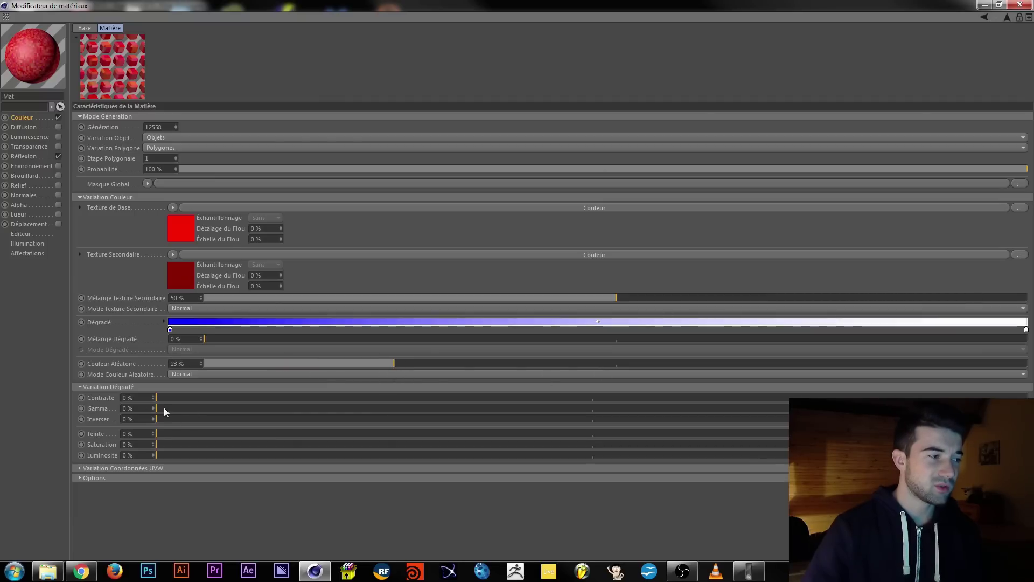
click(486, 407)
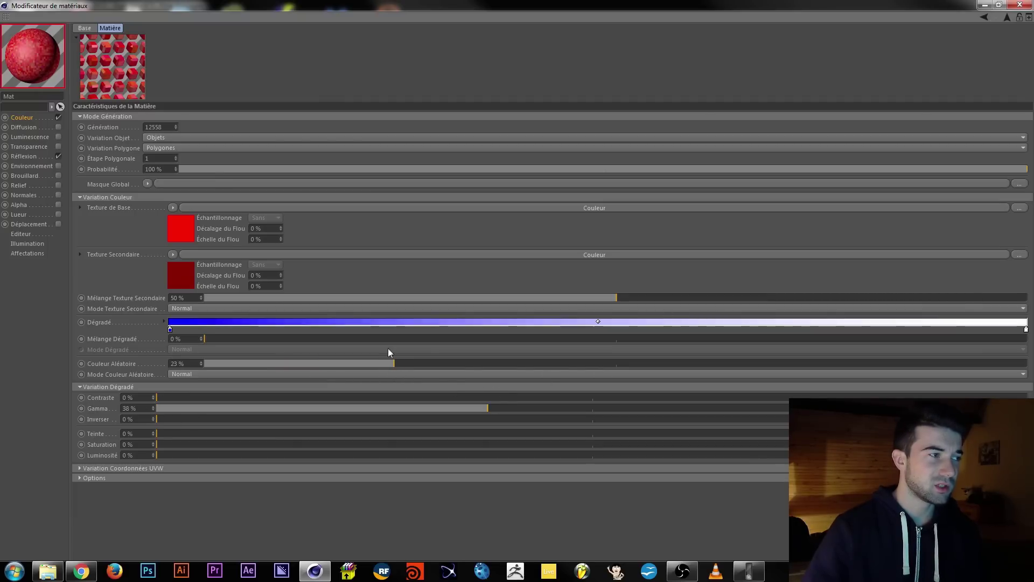
drag(469, 409, 177, 410)
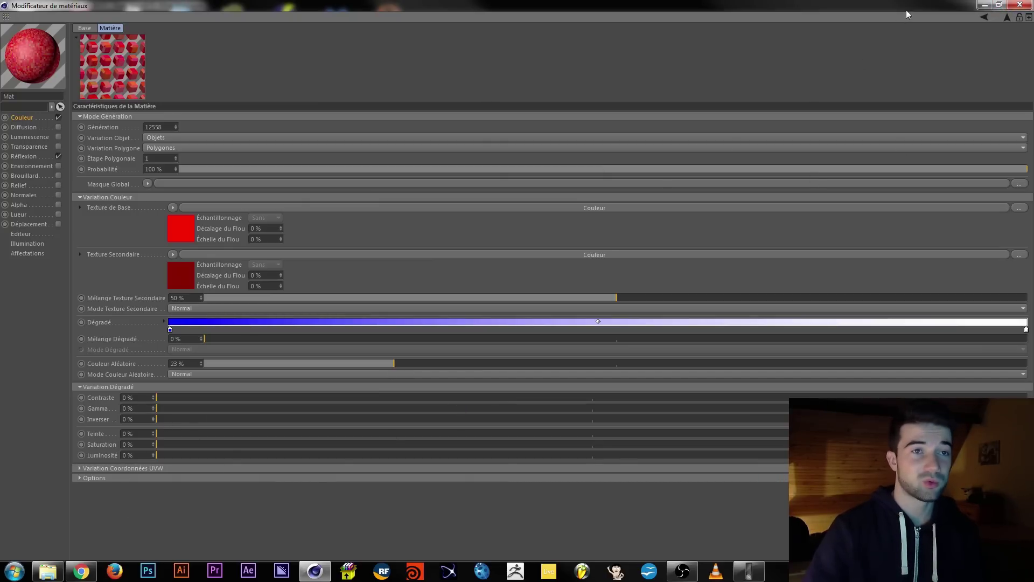
Close the material editor, replace the hummingbird's Default texture with the red Mat material, and render the view.
click(1012, 5)
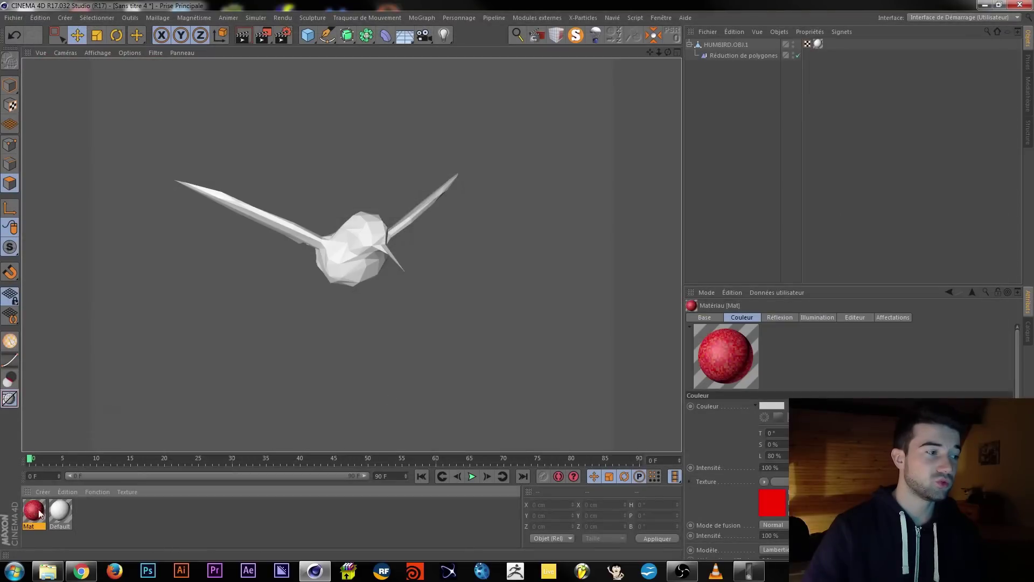
drag(34, 517, 743, 43)
click(818, 45)
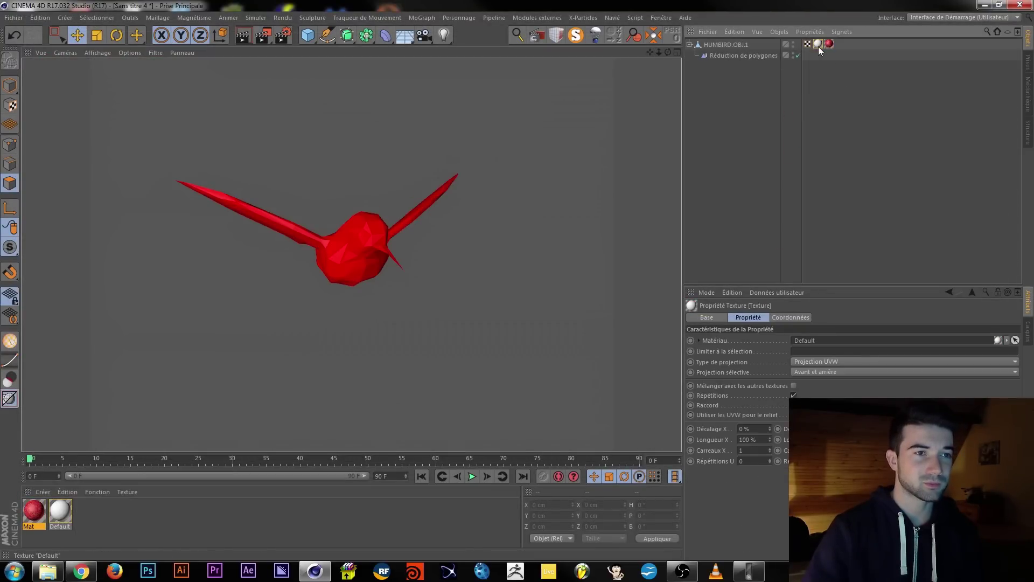
key(Delete)
click(245, 38)
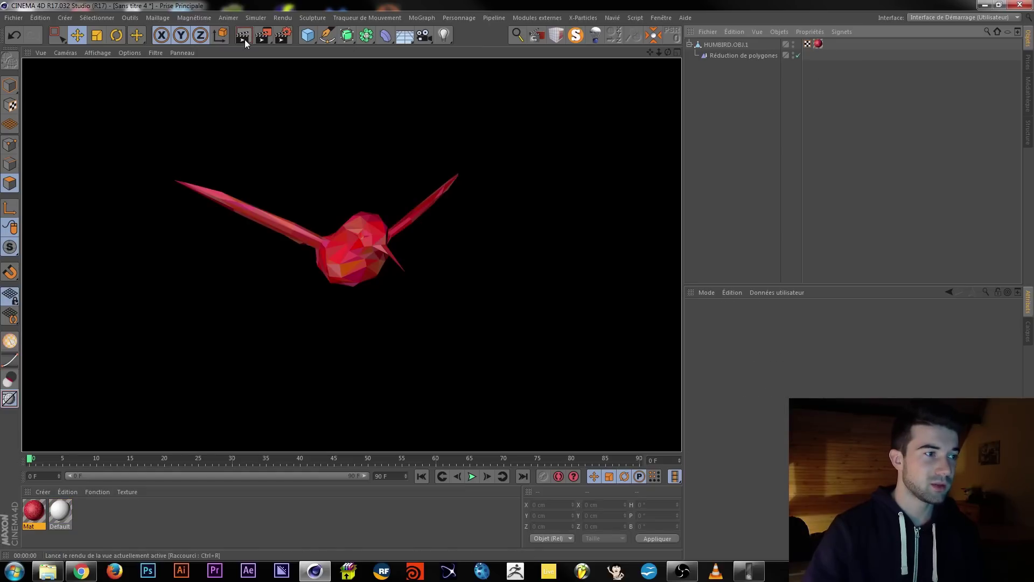
click(357, 264)
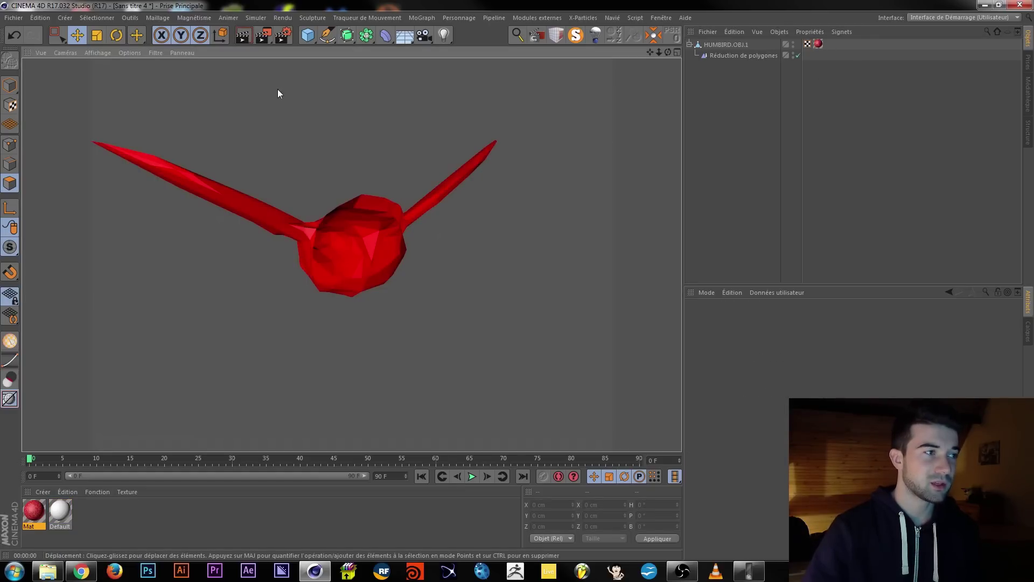
Turn the hummingbird to a smaller side view and render it with the red Mat material.
scroll(320, 260, down, 4)
alt+drag(319, 261, 386, 253)
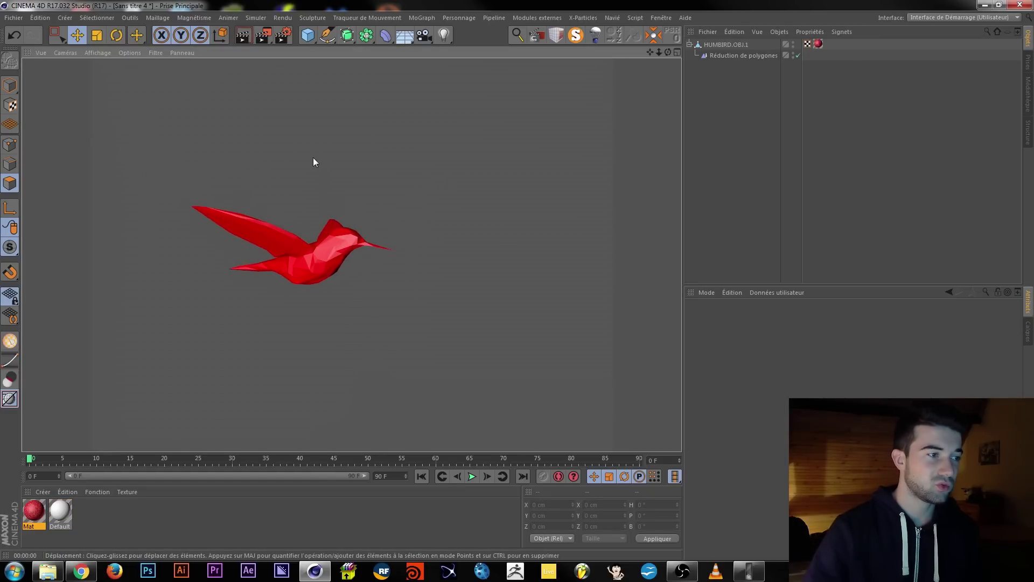
click(244, 42)
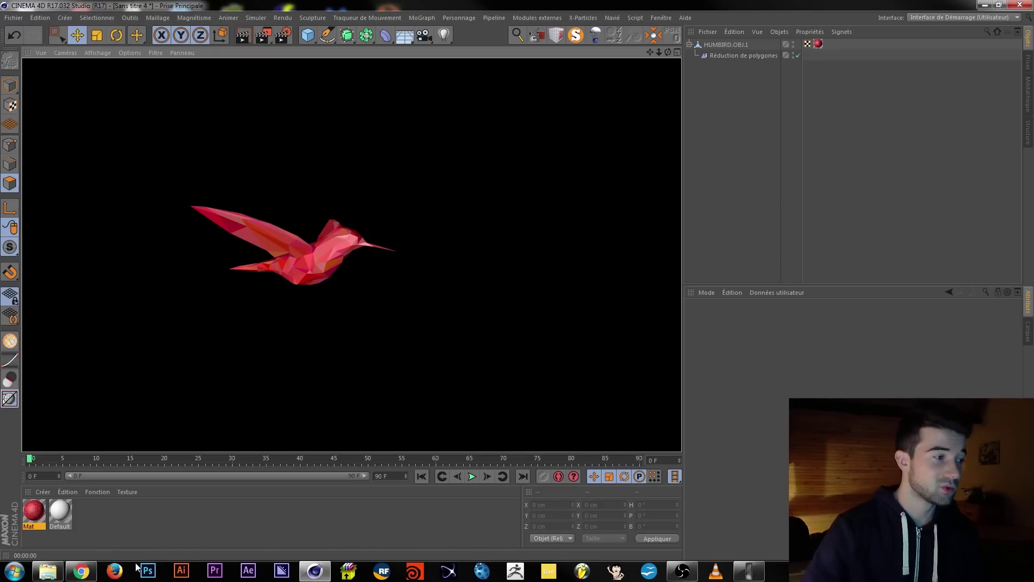
Reopen the Mat material's Variation shader and set the random colour to 66%.
click(127, 522)
double_click(35, 512)
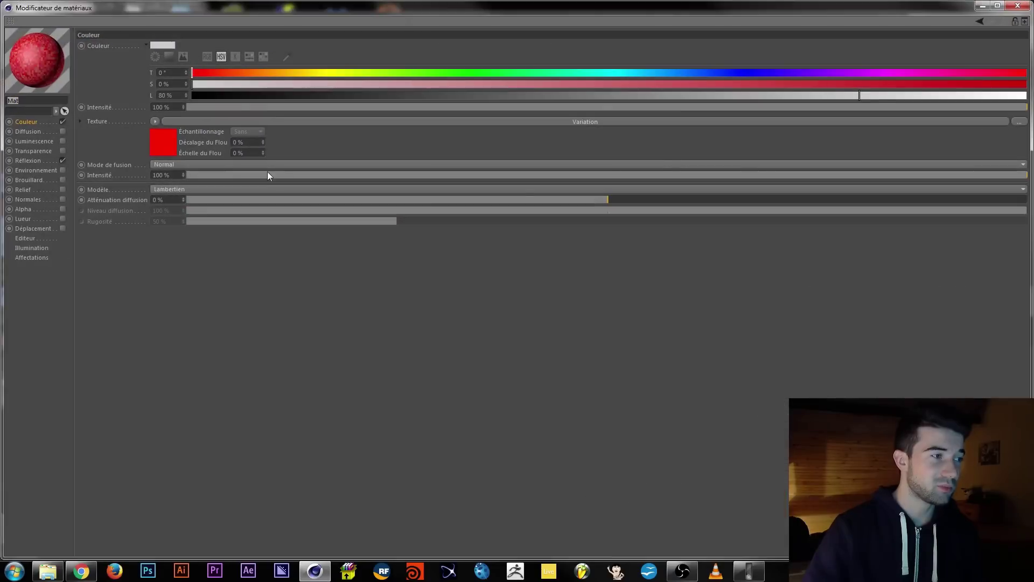
click(572, 117)
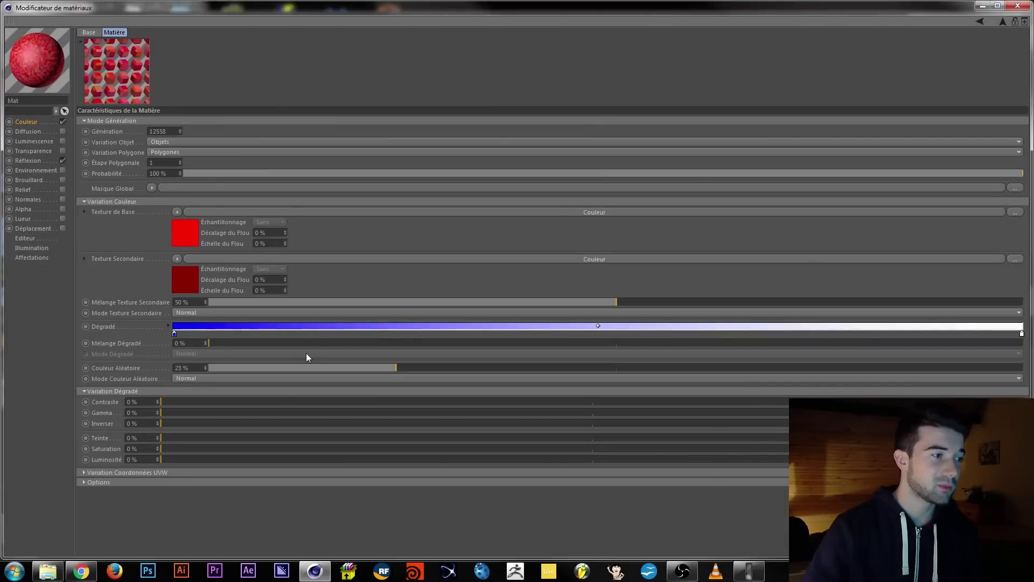
drag(426, 369, 746, 369)
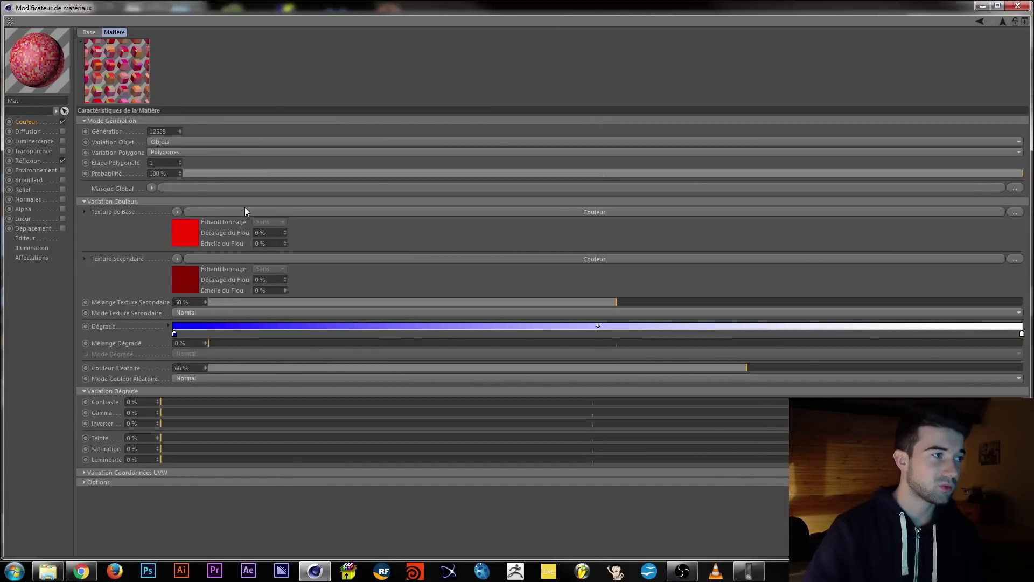
Clear the Variation shader's base texture and secondary texture.
click(176, 212)
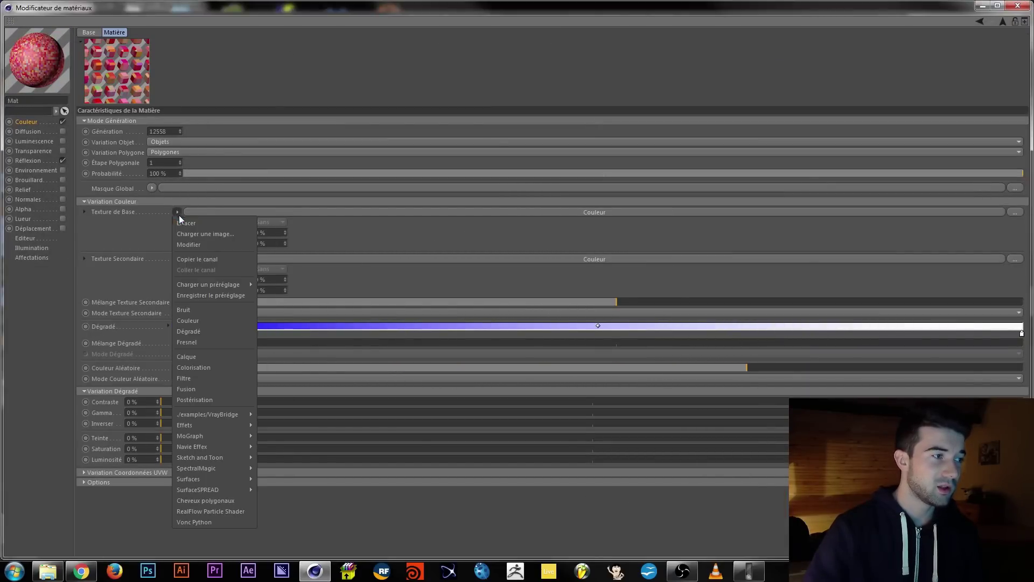
click(185, 222)
click(176, 226)
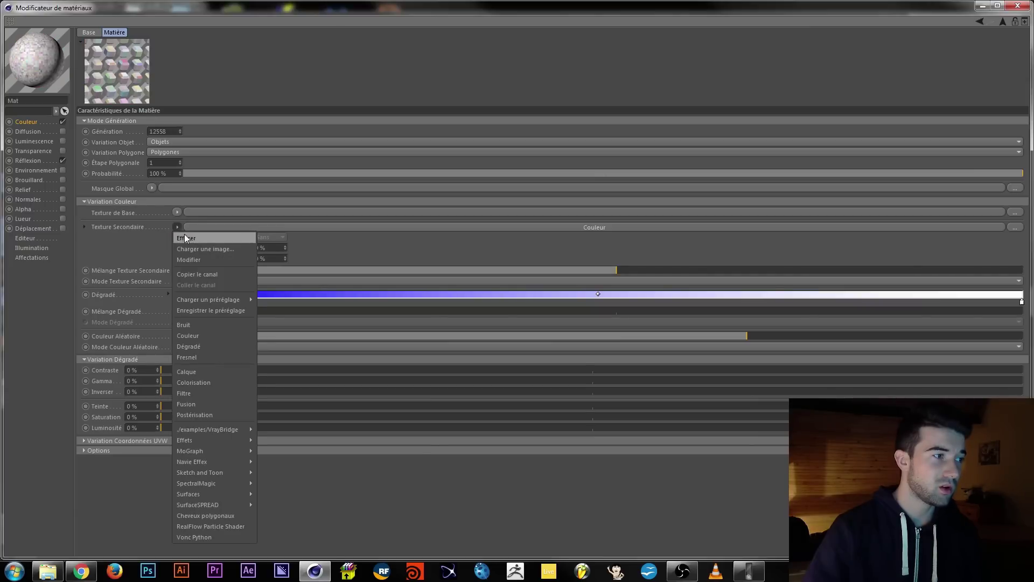
click(186, 237)
Set the random colour and the contrast, hue and saturation variations to 100%, and render the hummingbird.
drag(761, 306, 1023, 305)
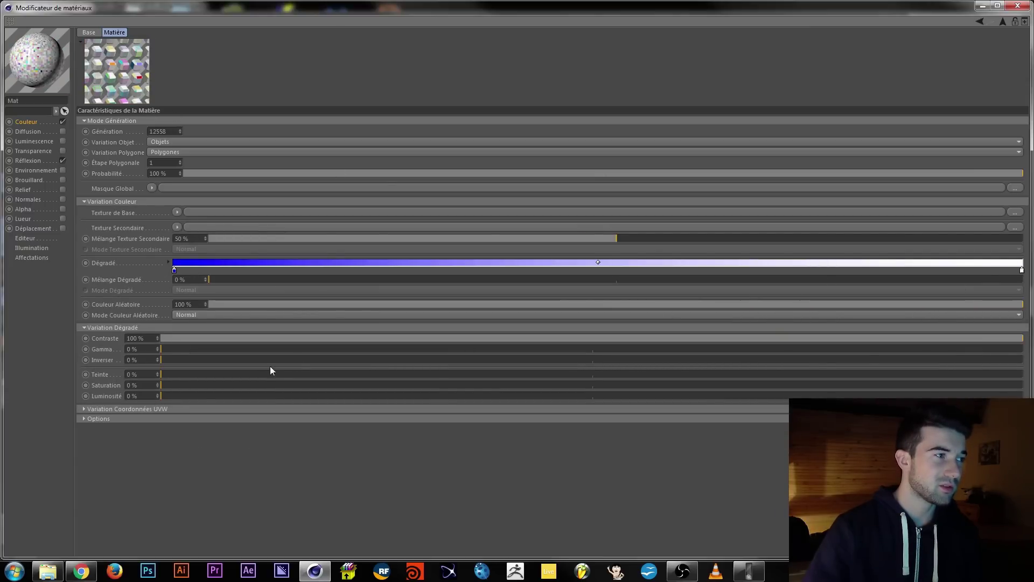
drag(180, 374, 1023, 374)
drag(351, 384, 1022, 385)
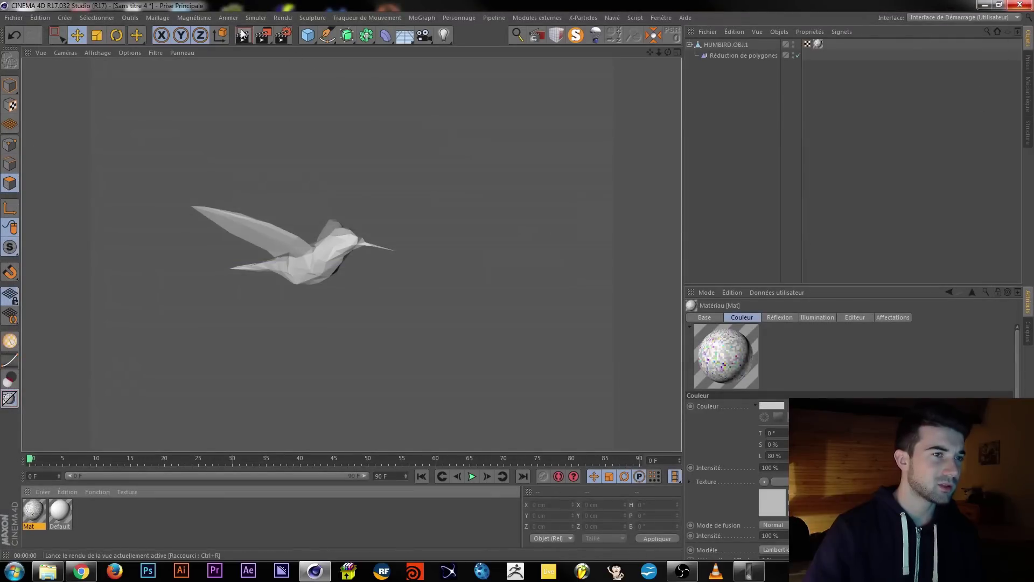
click(242, 35)
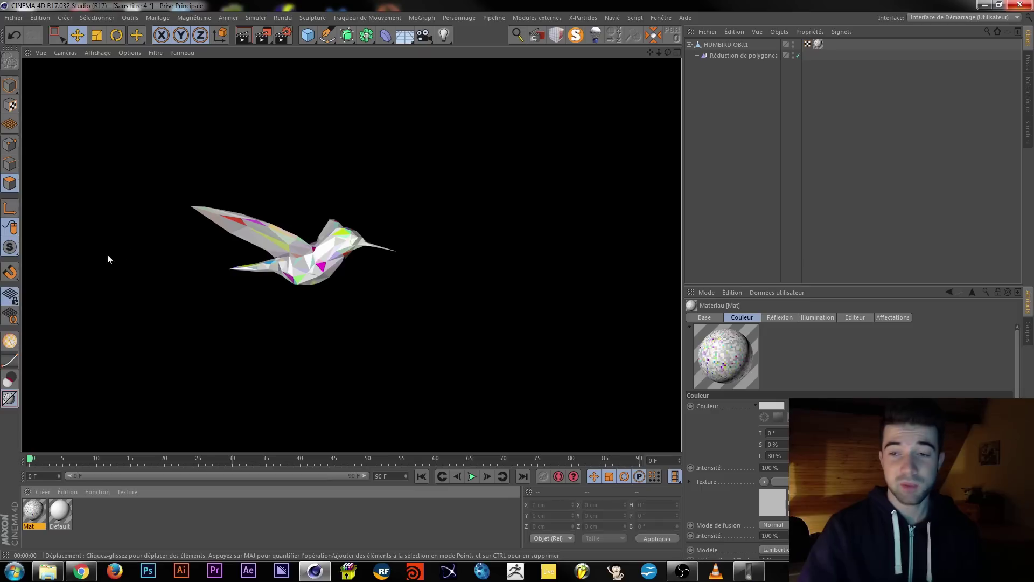
Render the multicoloured hummingbird from another angle to examine its randomly coloured faces.
click(441, 325)
alt+drag(383, 297, 173, 318)
click(241, 35)
alt+drag(383, 312, 545, 218)
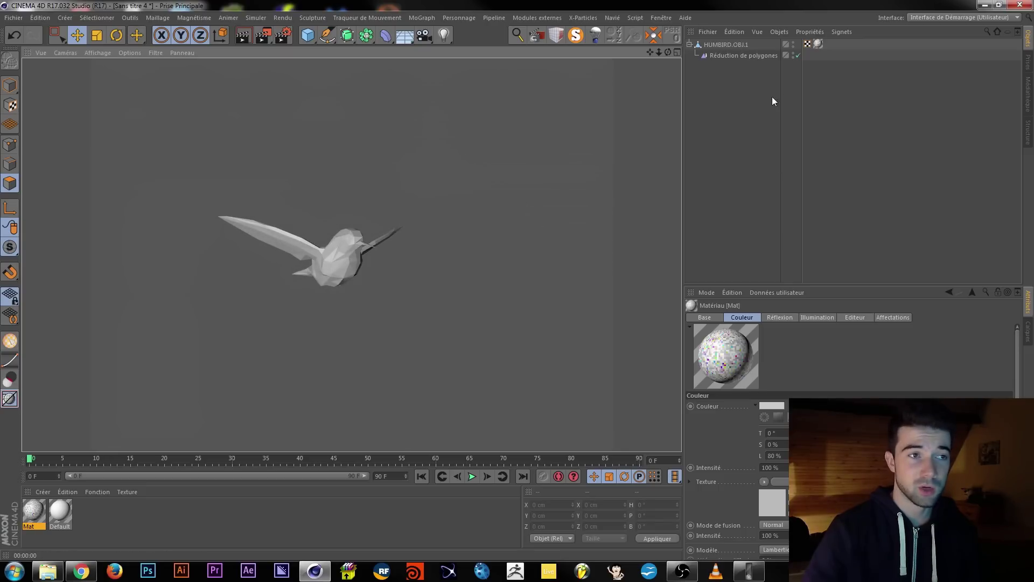
Turn the grid and axes display back on in the perspective view.
click(10, 399)
alt+drag(229, 269, 237, 327)
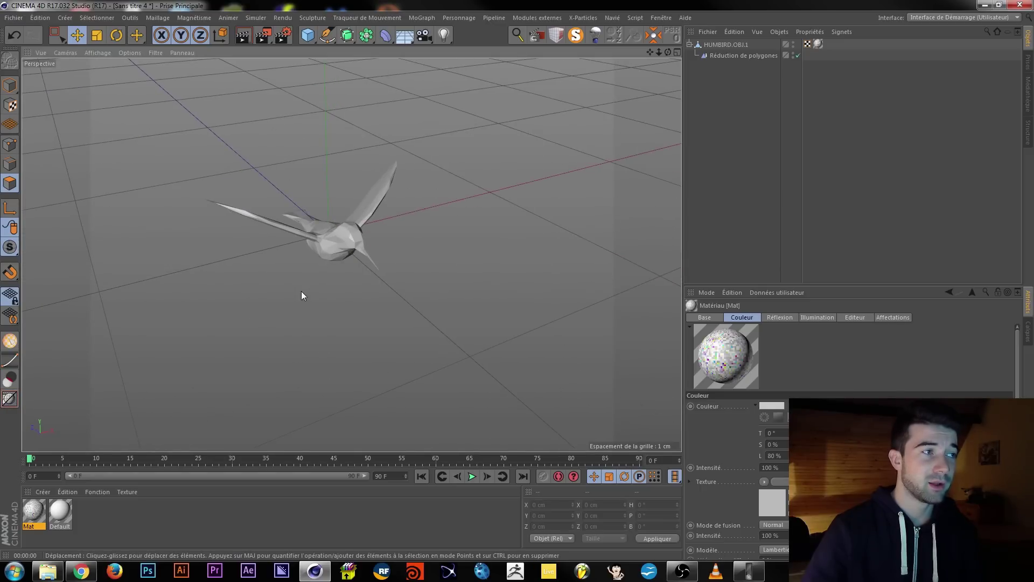
alt+middle_drag(301, 295, 277, 243)
click(309, 37)
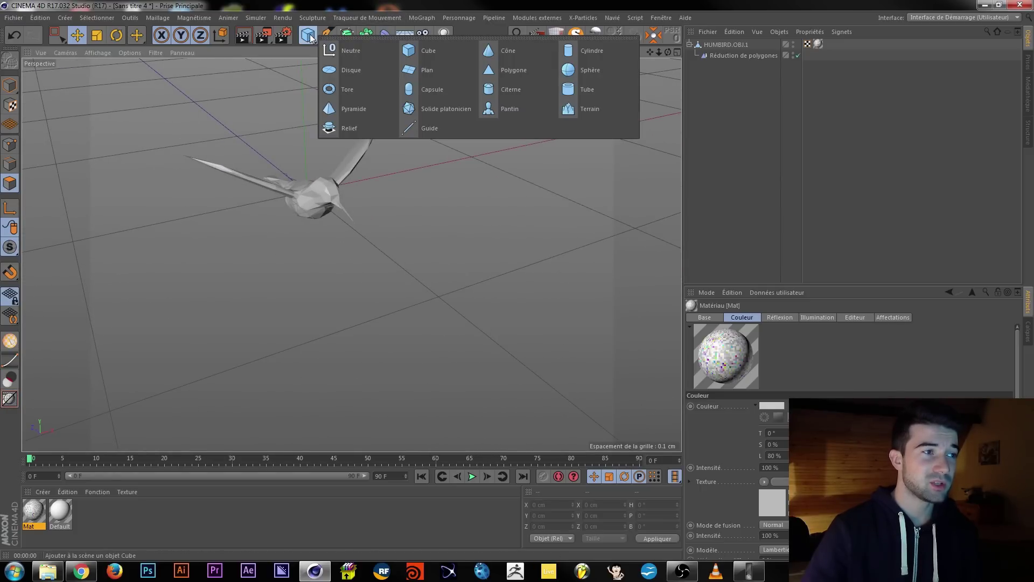
click(135, 167)
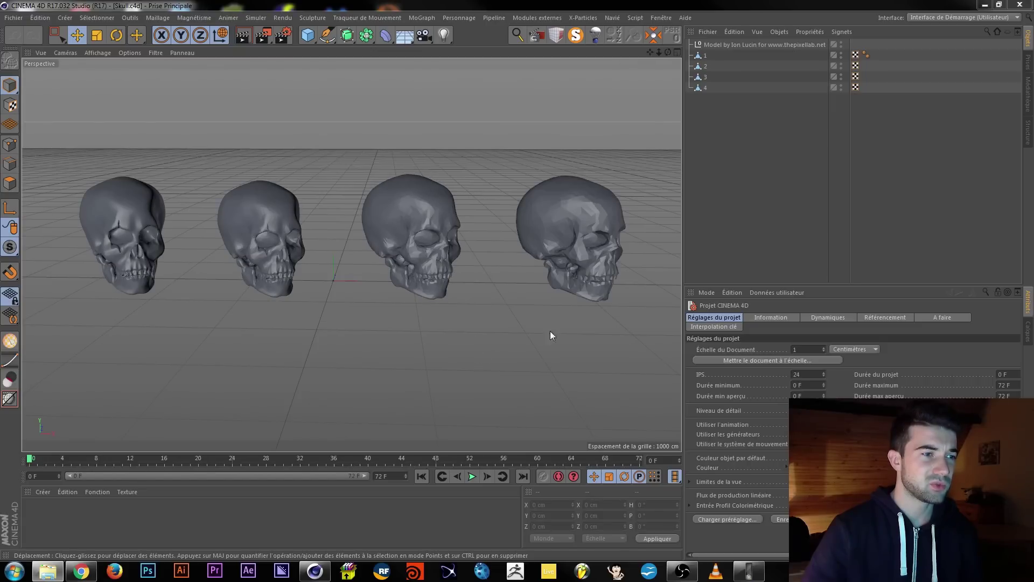
Remove the author credit null object from the skull scene, keeping the four skull objects.
click(578, 257)
click(704, 76)
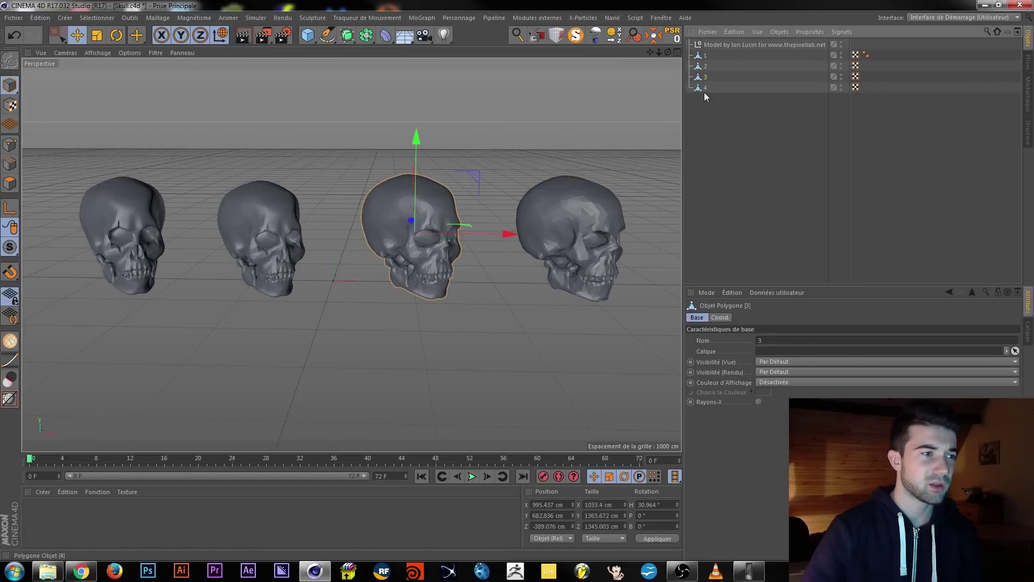
click(707, 55)
click(725, 43)
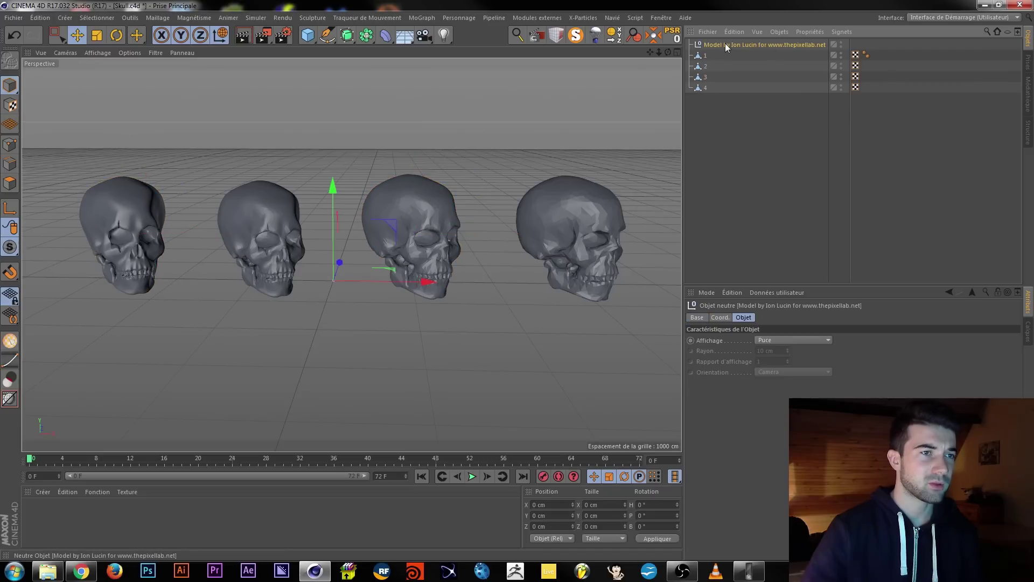
key(shift+g)
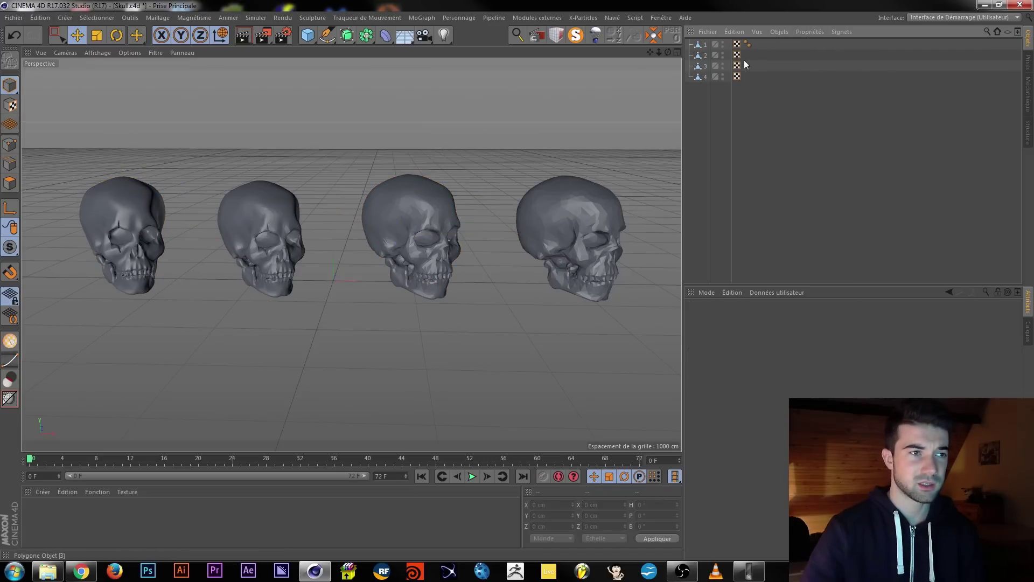
Delete skull objects 2, 3 and 4 from the scene.
click(705, 55)
shift+click(703, 81)
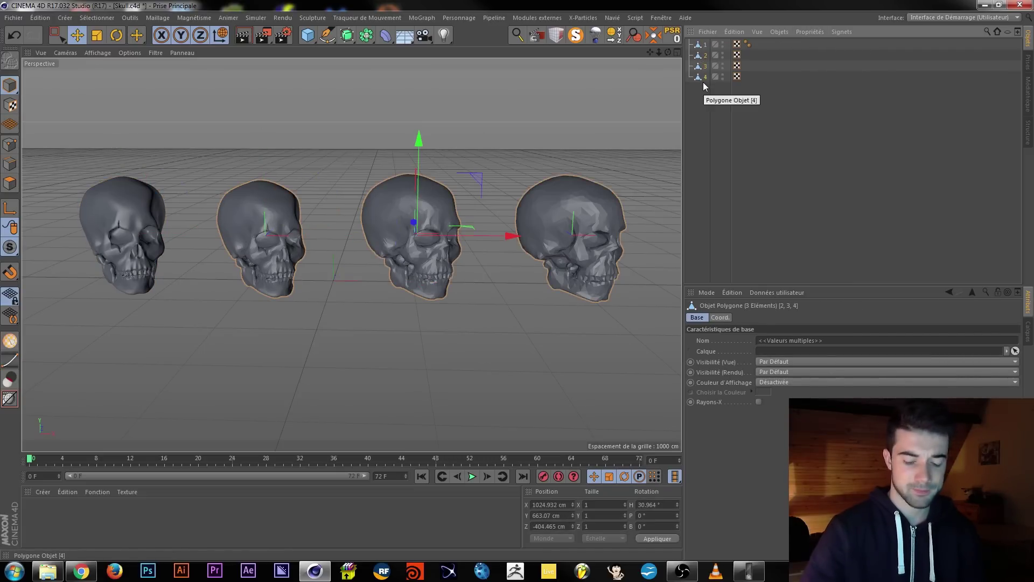
key(Delete)
Frame skull 1 from the front and add a Polygon Reduction deformer as its child.
click(703, 44)
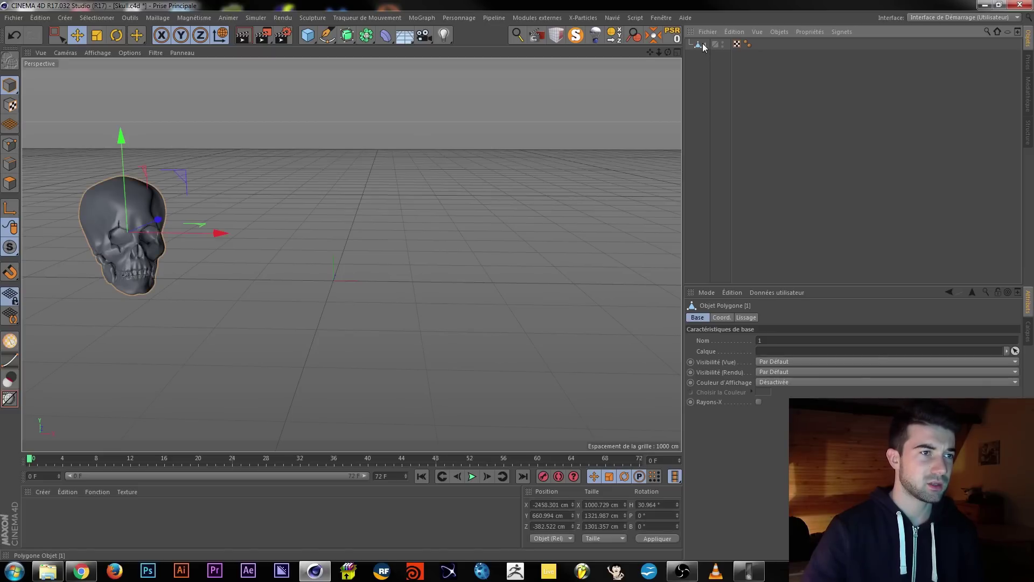
scroll(134, 238, up, 3)
alt+drag(102, 265, 382, 296)
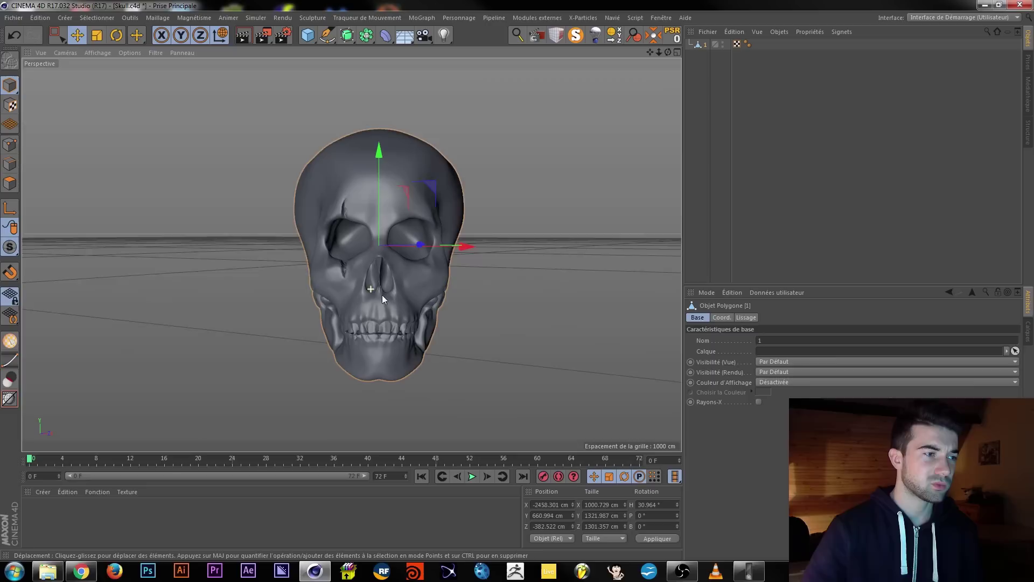
scroll(363, 289, up, 3)
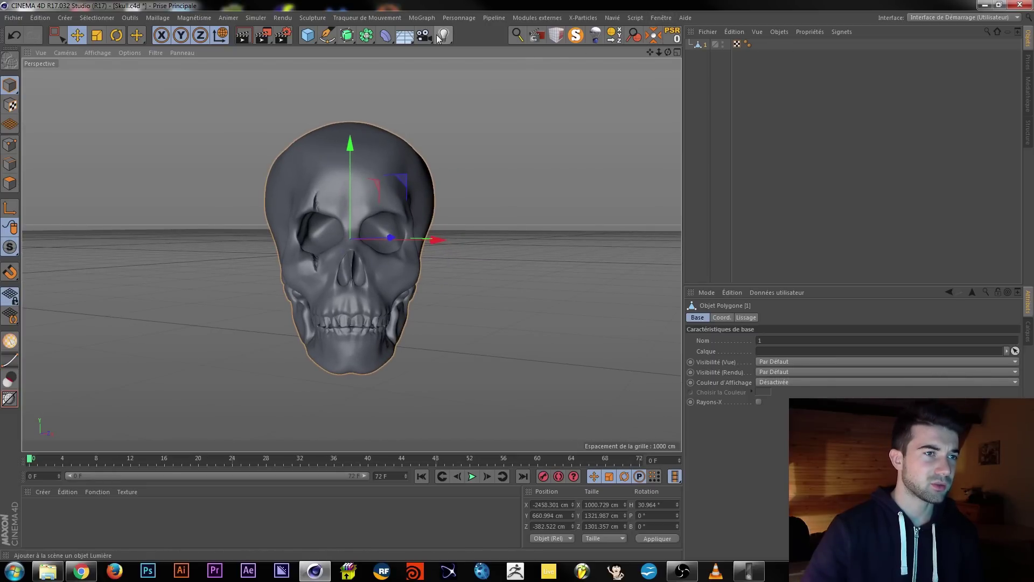
click(389, 40)
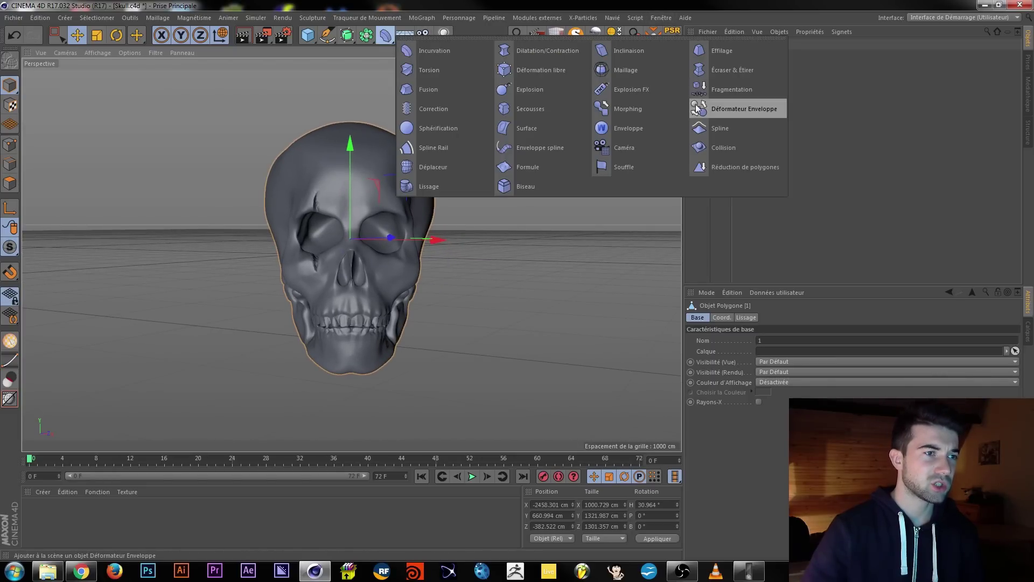
click(726, 147)
drag(706, 57, 706, 56)
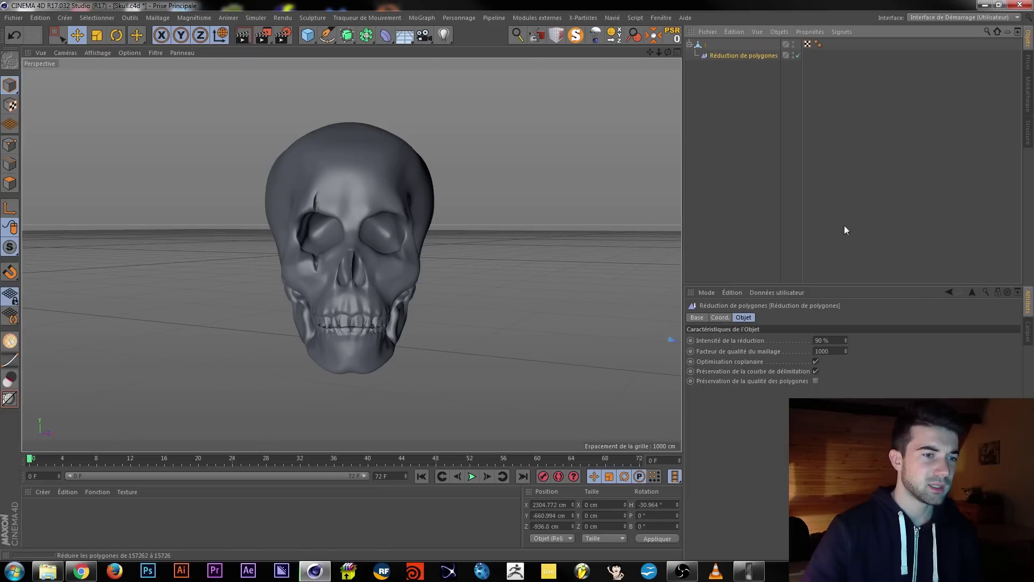
Delete the skull's smoothing (Lissage) tag and select the Polygon Reduction deformer.
click(818, 44)
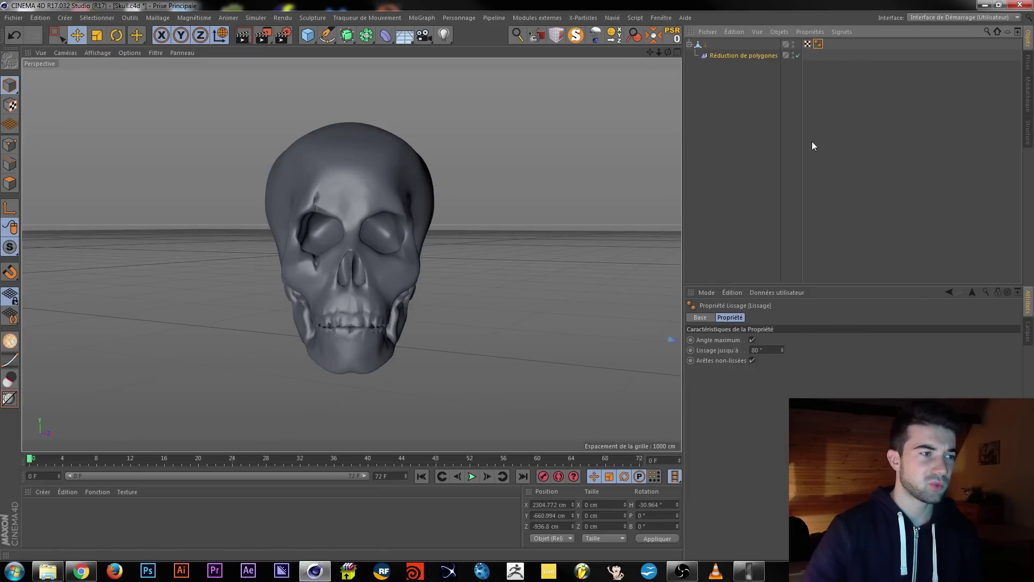
key(Delete)
click(706, 44)
click(734, 56)
Display the skull's mesh lines to inspect its polygons, and return to shading without lines.
click(72, 50)
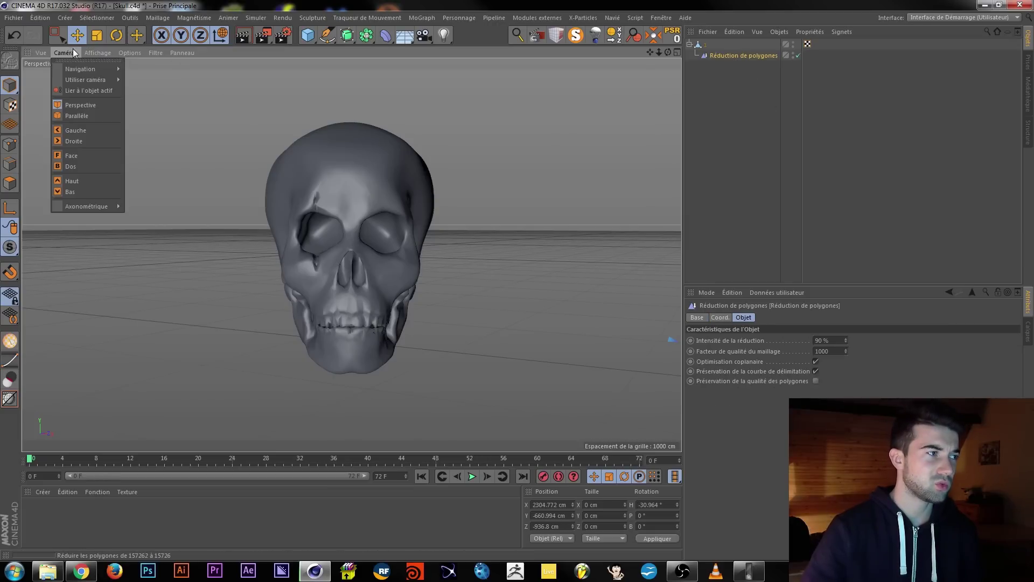
click(114, 77)
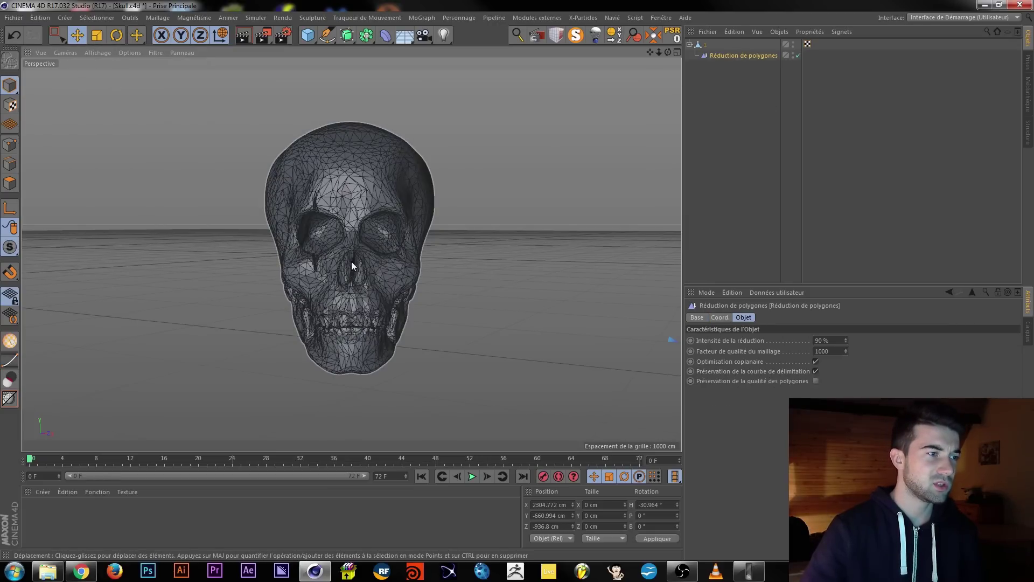
click(477, 263)
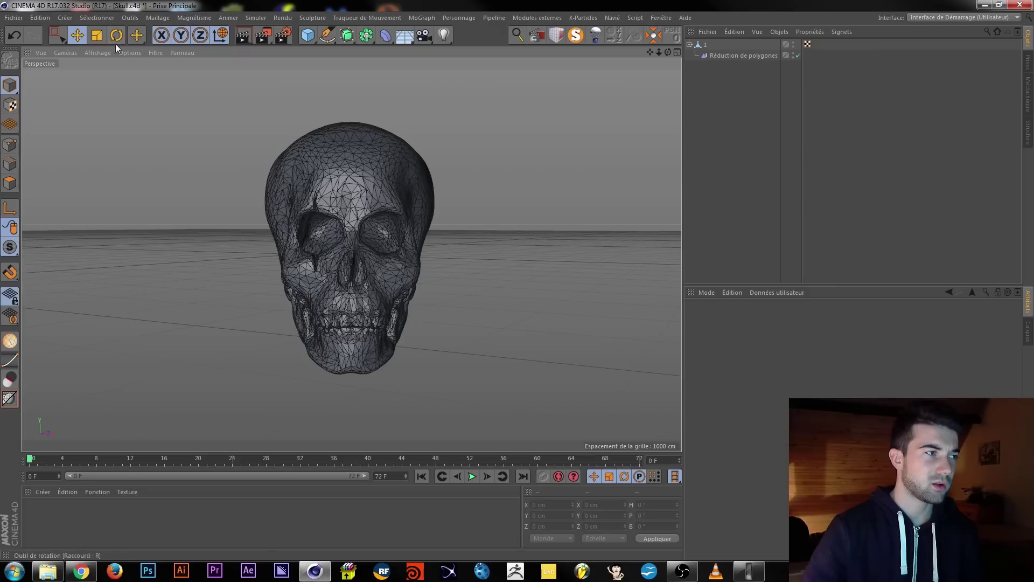
click(89, 51)
click(105, 77)
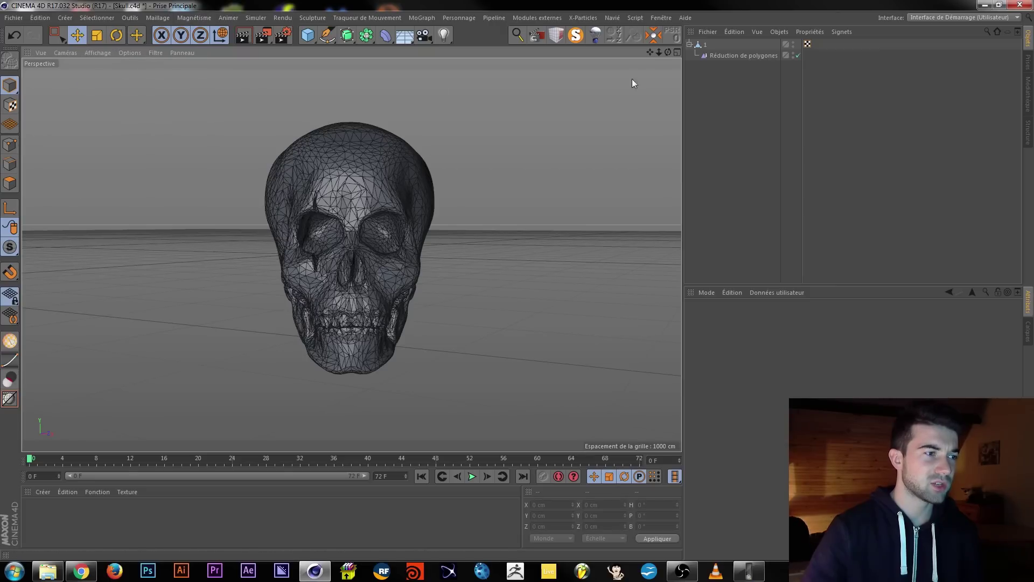
click(104, 52)
click(115, 63)
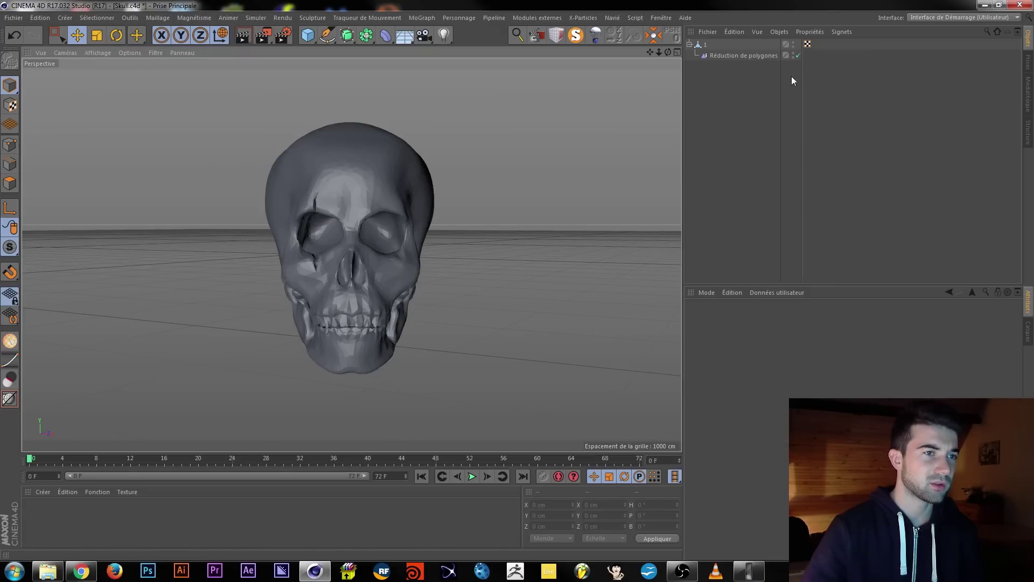
Compare the skull with the Polygon Reduction deformer off and on, and set its reduction intensity to 92%.
click(798, 55)
click(798, 56)
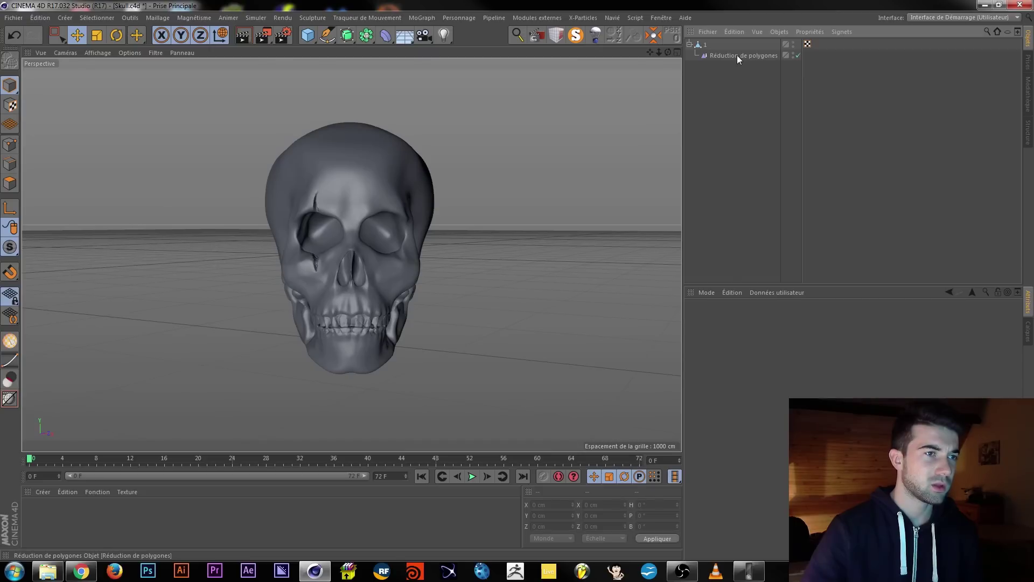
click(738, 56)
click(845, 342)
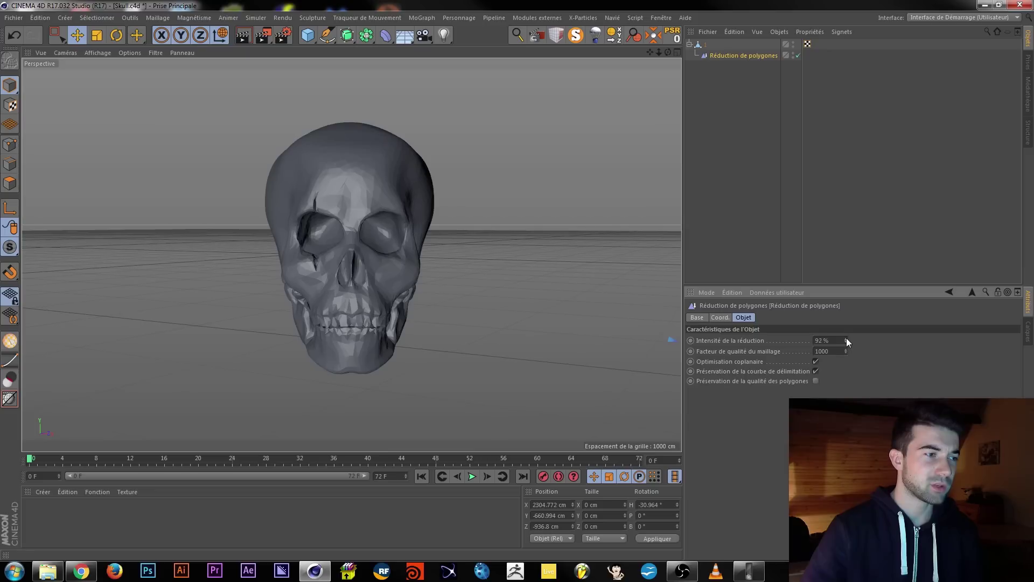
Set the skull's polygon reduction intensity to 95%.
drag(826, 340, 814, 340)
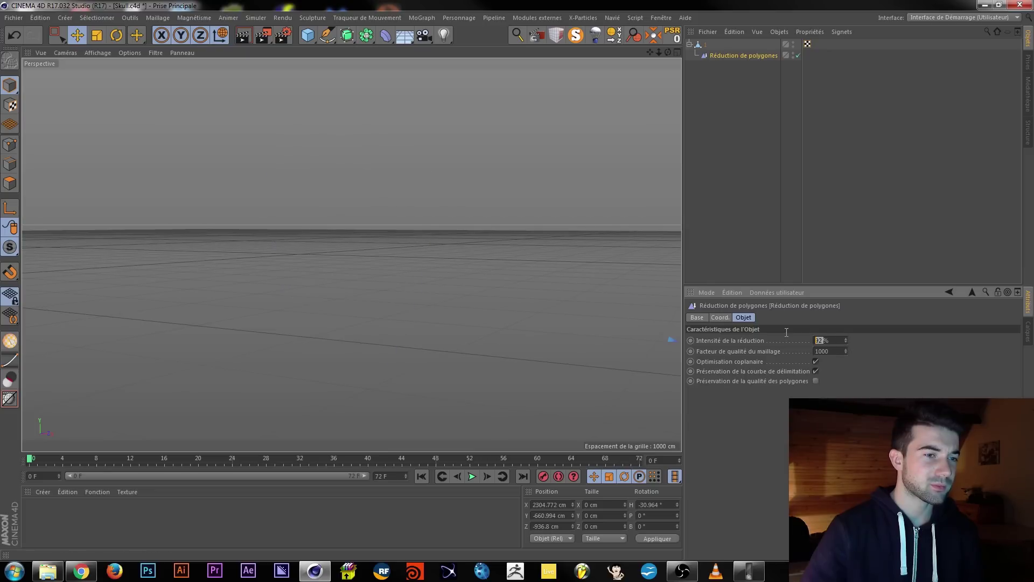
text(5)
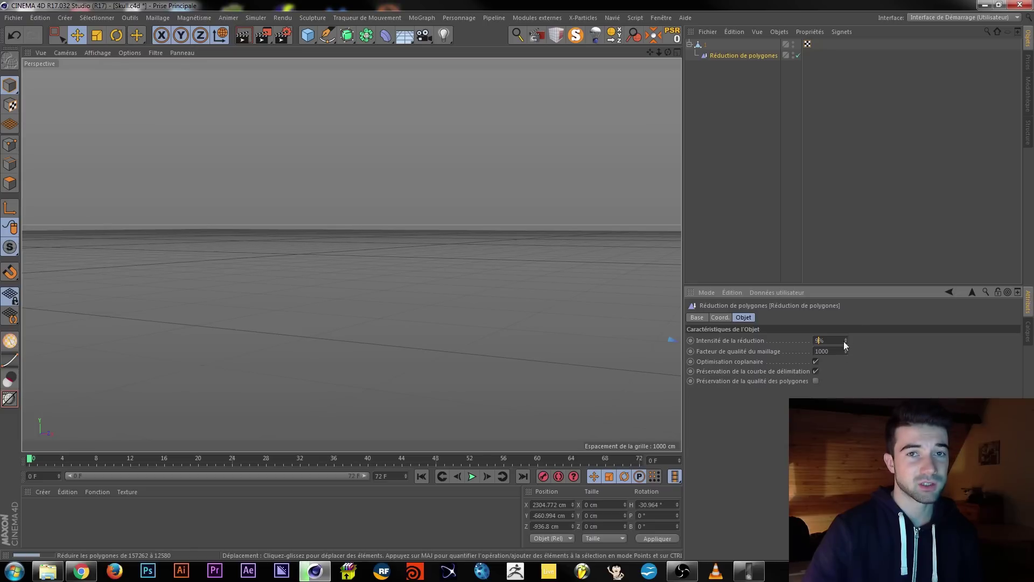
text(5)
key(Return)
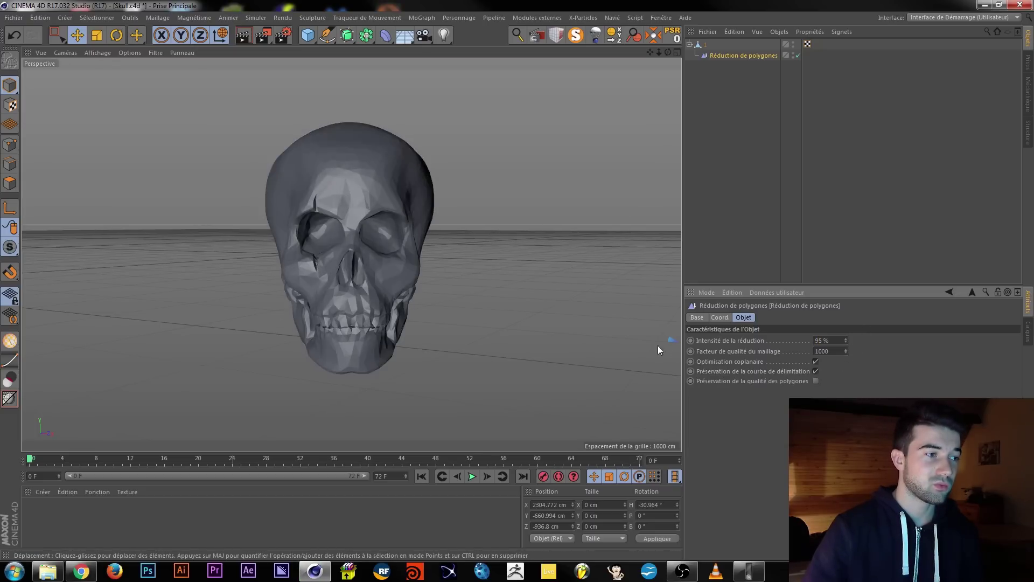
Set the skull's polygon reduction intensity to 98% and check the faceted result from the front.
alt+drag(432, 312, 403, 307)
click(819, 340)
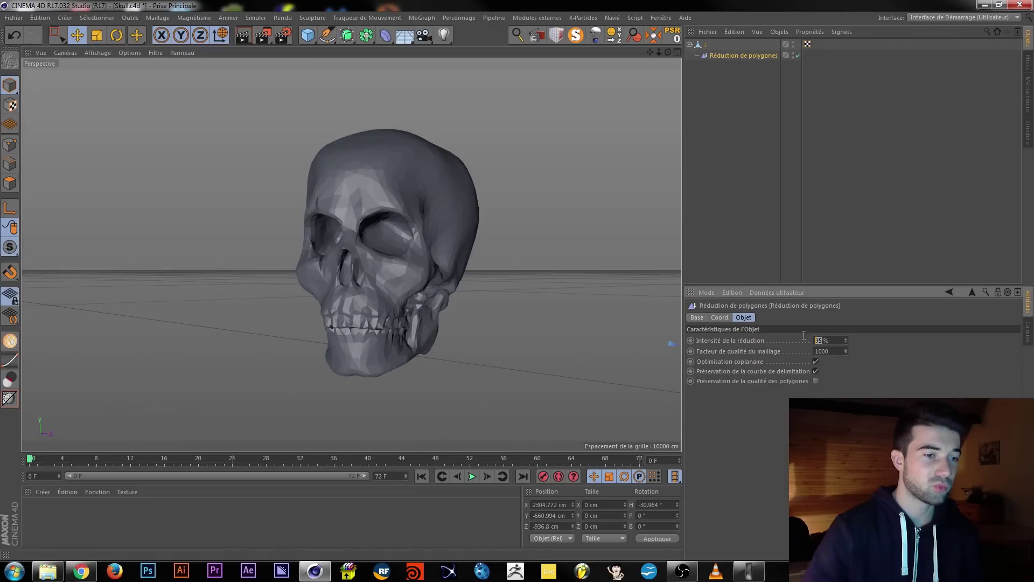
text(9)
key(Return)
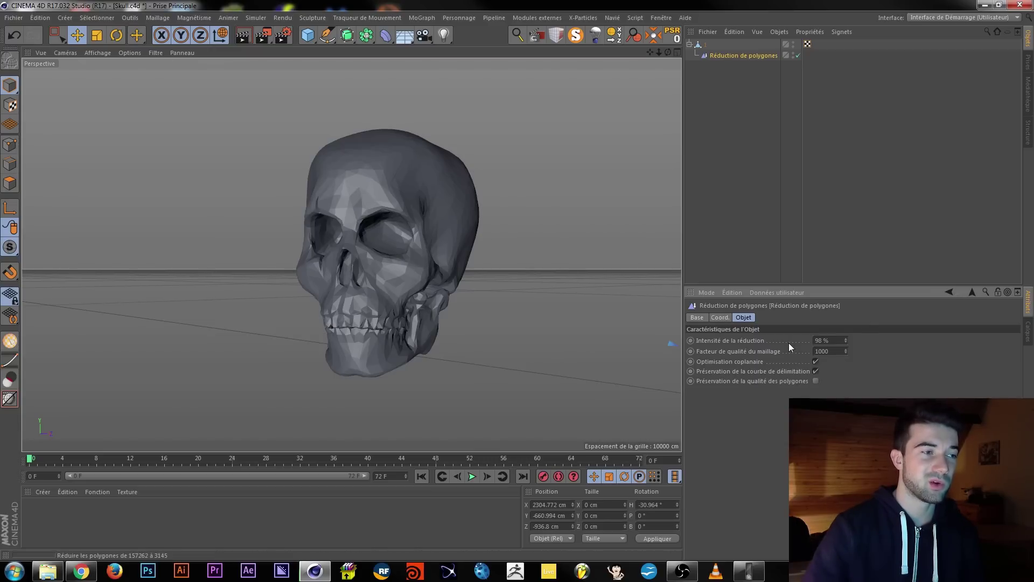
alt+drag(340, 261, 435, 327)
Create a new material, load the Variation effect shader into its colour texture, and open the shader's settings.
double_click(66, 512)
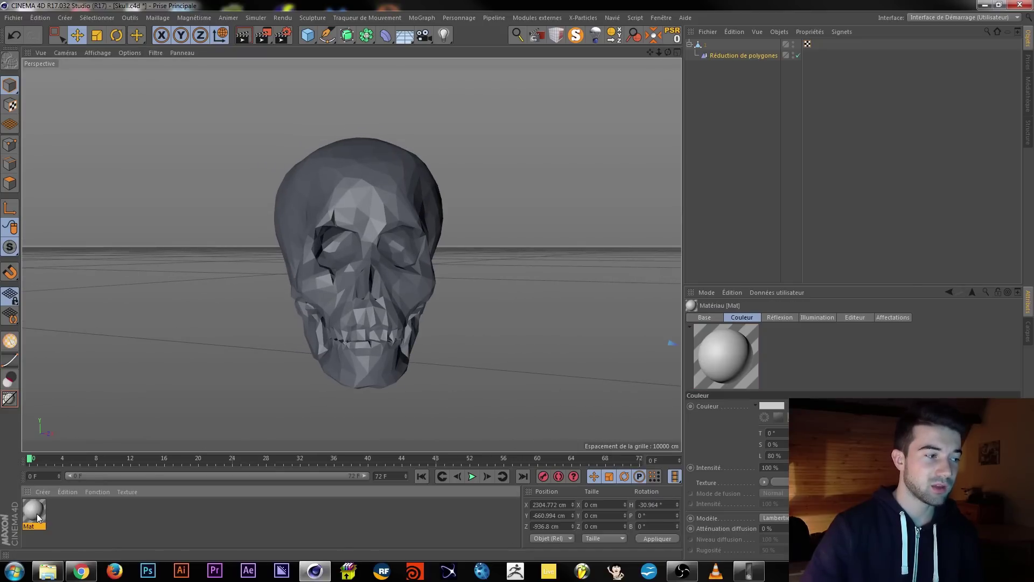
double_click(35, 515)
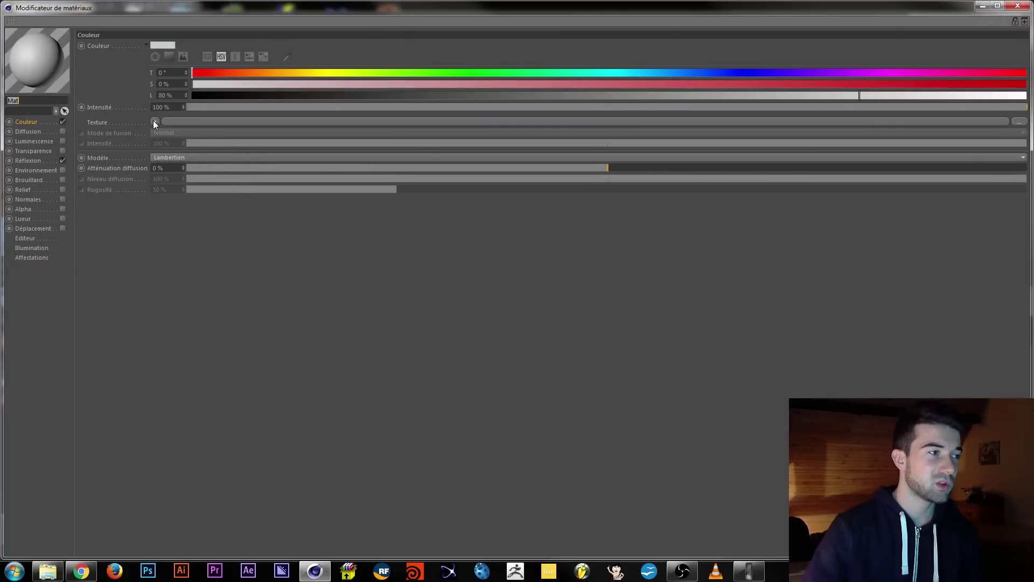
click(155, 122)
mouse_move(209, 348)
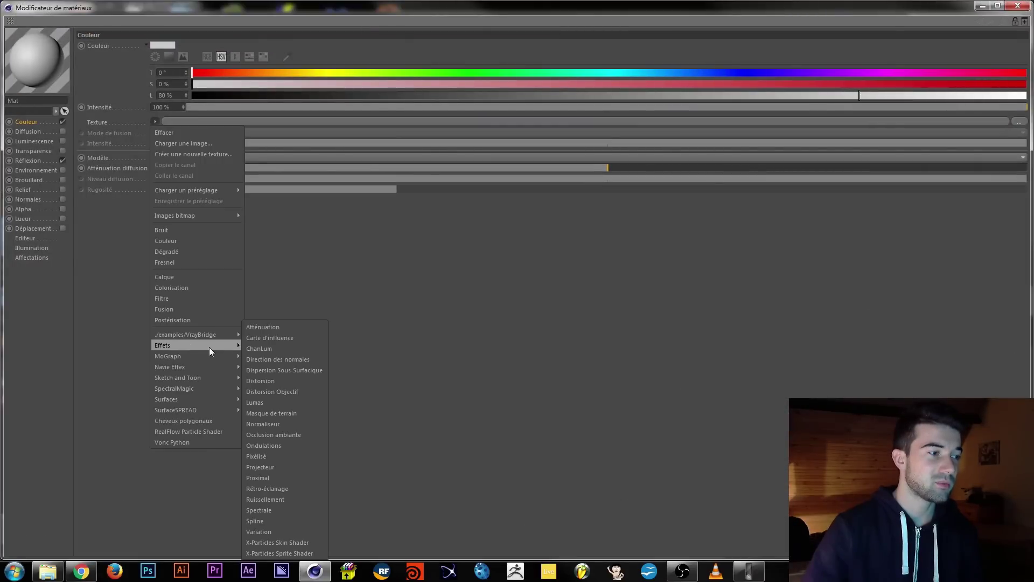
click(275, 532)
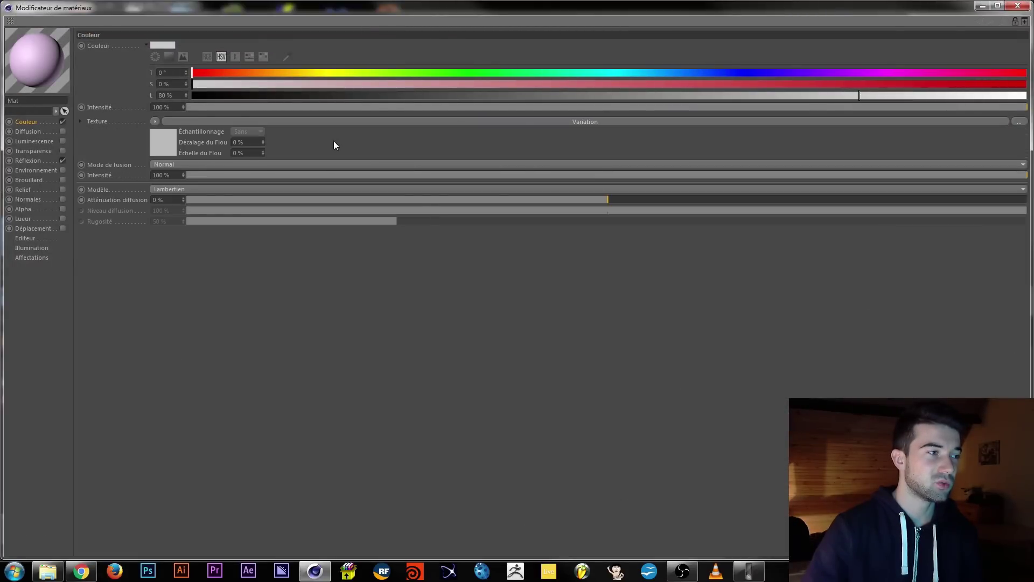
click(583, 121)
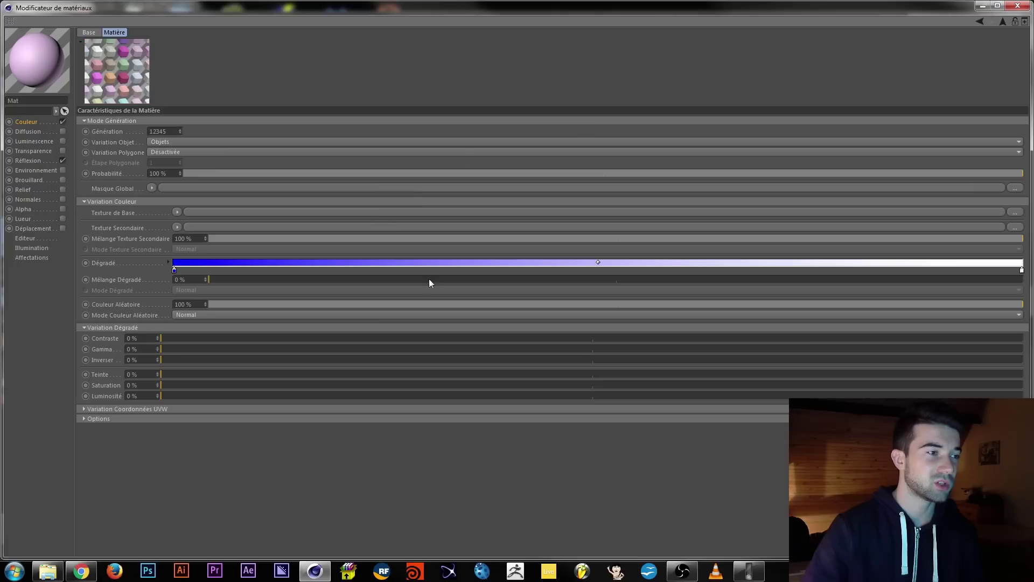
Add a Colour shader as the Variation shader's base texture and darken it to a grey of 55.33% brightness.
click(174, 214)
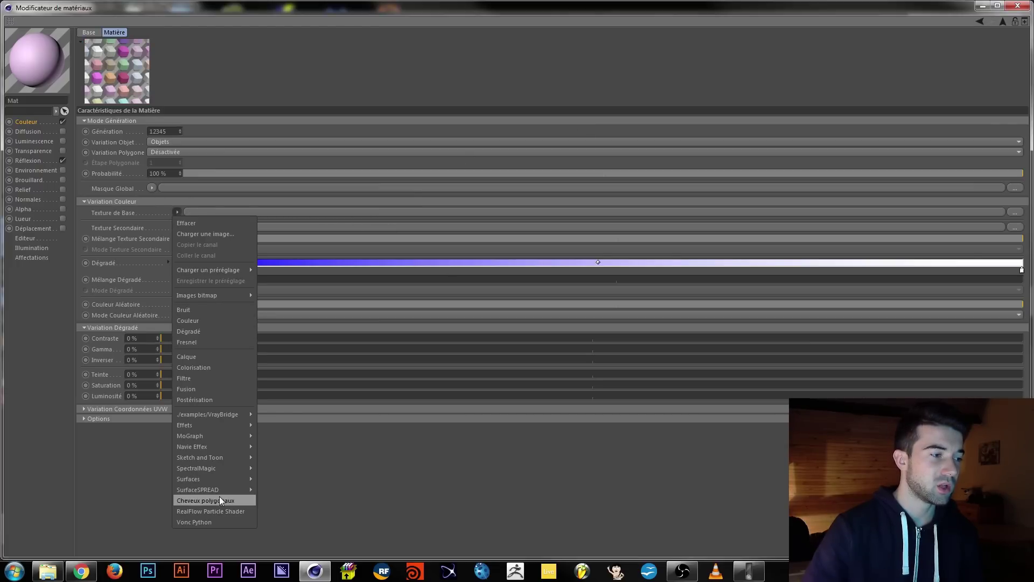
click(216, 321)
click(563, 212)
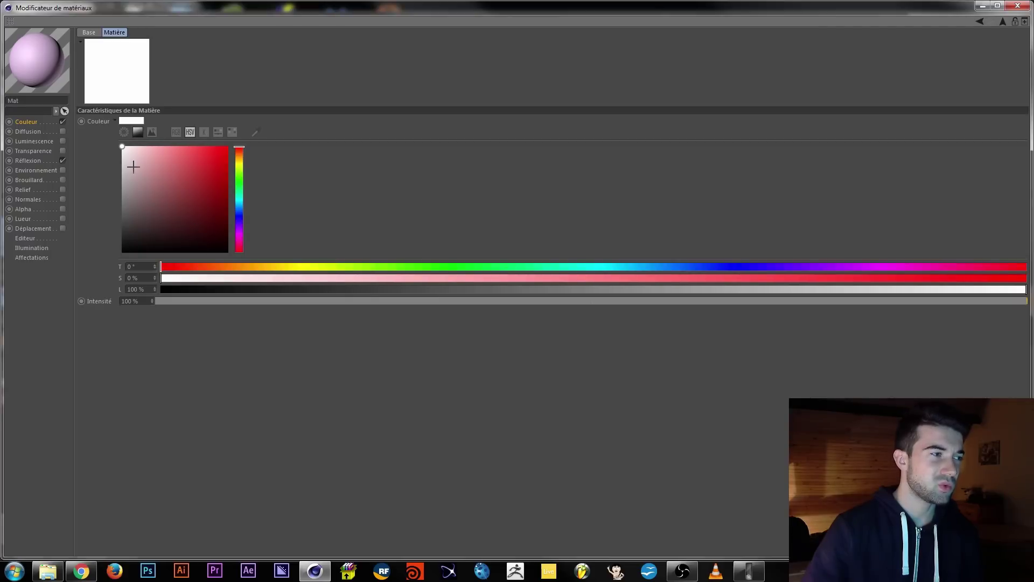
drag(132, 162, 123, 193)
click(1003, 21)
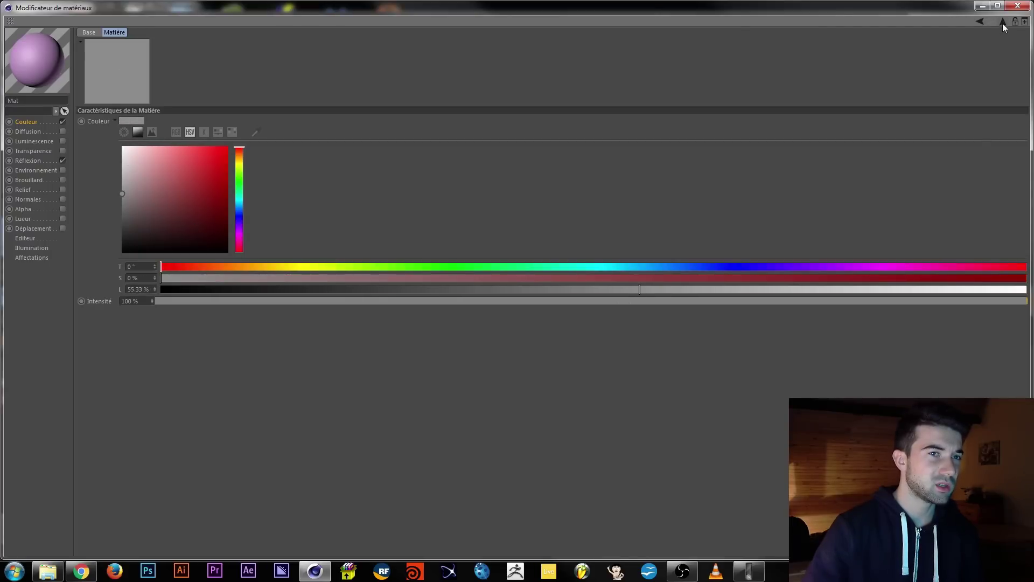
Set the shader's polygon variation to Polygons, random colour to 50%, saturation variation to 65% and luminosity variation to 100%.
click(183, 150)
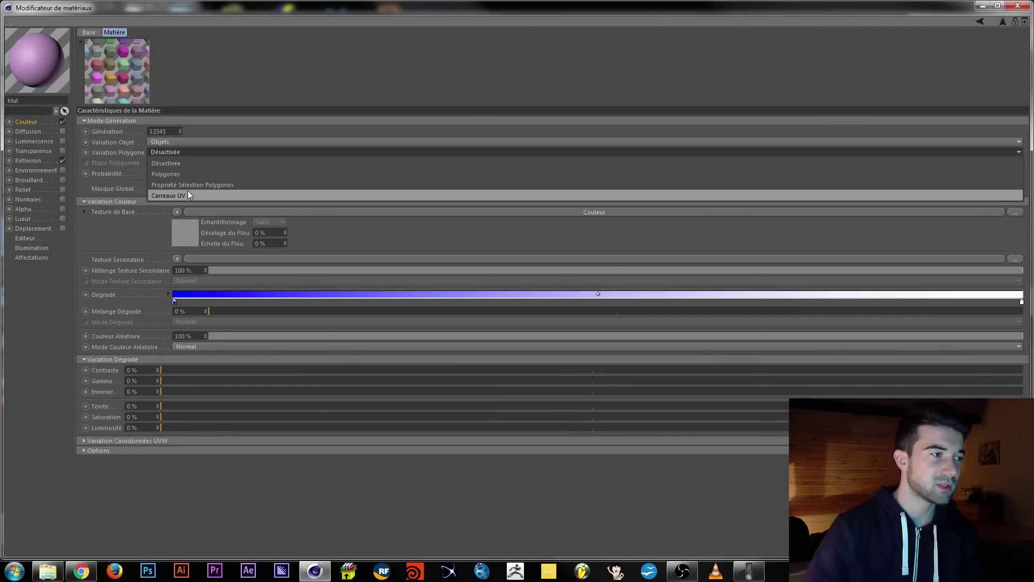
click(167, 174)
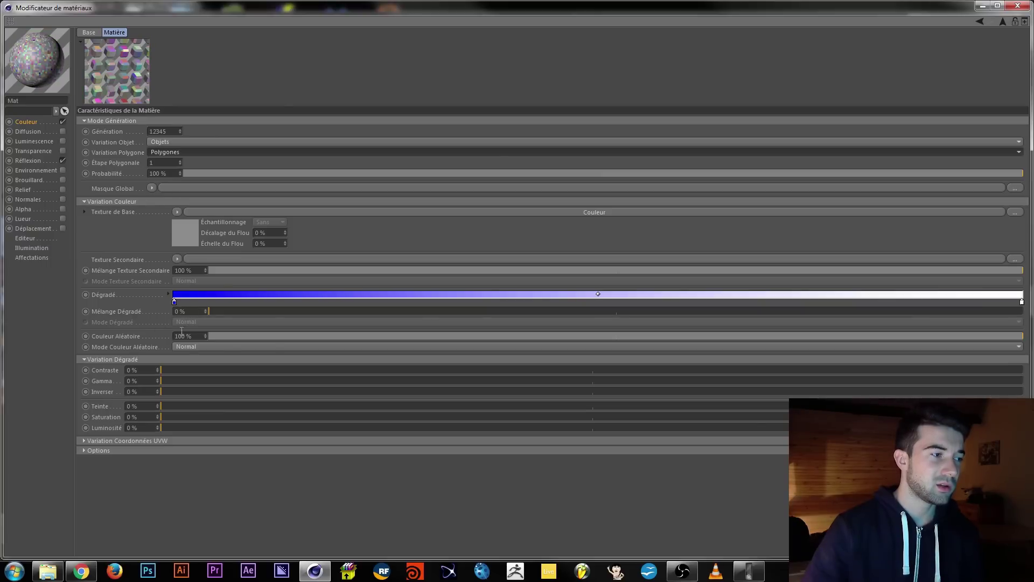
drag(243, 336, 614, 347)
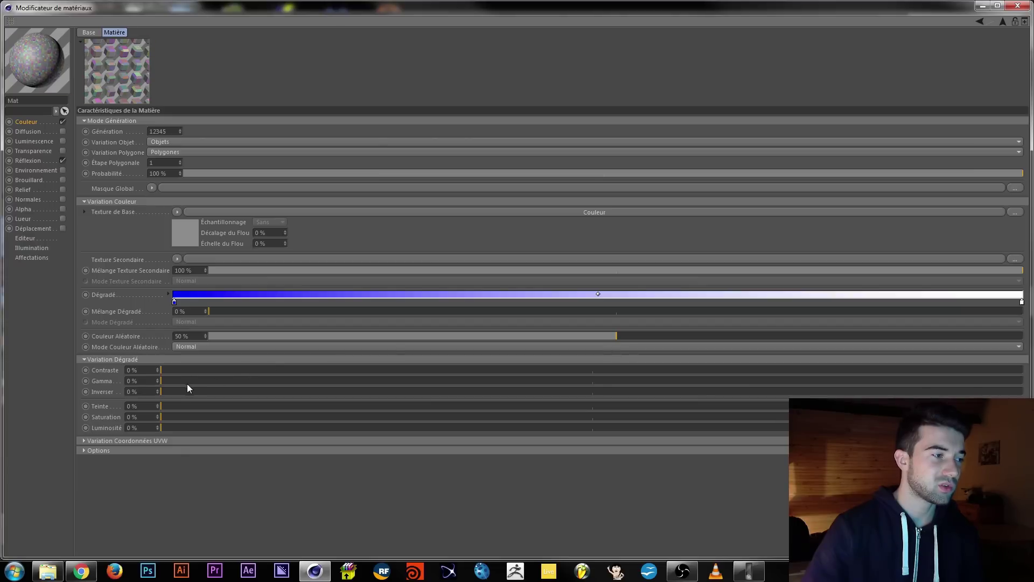
drag(180, 417, 722, 425)
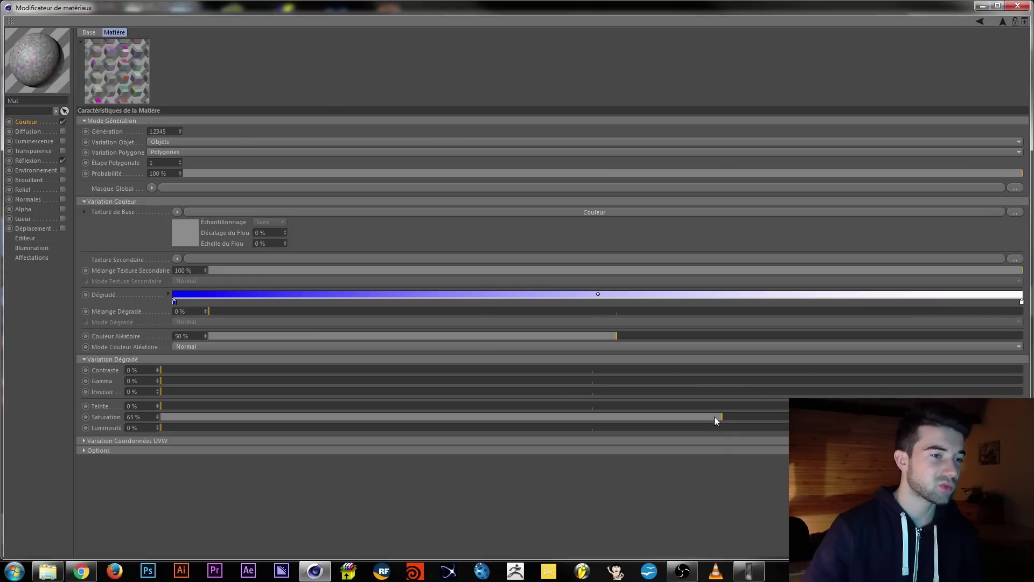
drag(178, 427, 808, 431)
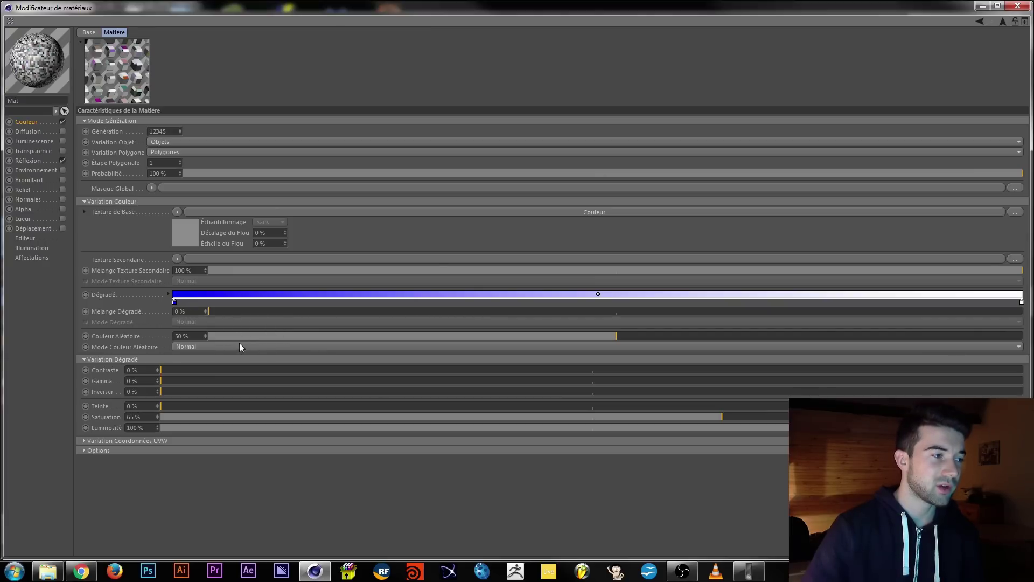
Set random colour to 0% and gradient blend to 50%, accept the gradient's blue start colour, and close the material editor.
drag(235, 336, 179, 335)
drag(246, 312, 625, 316)
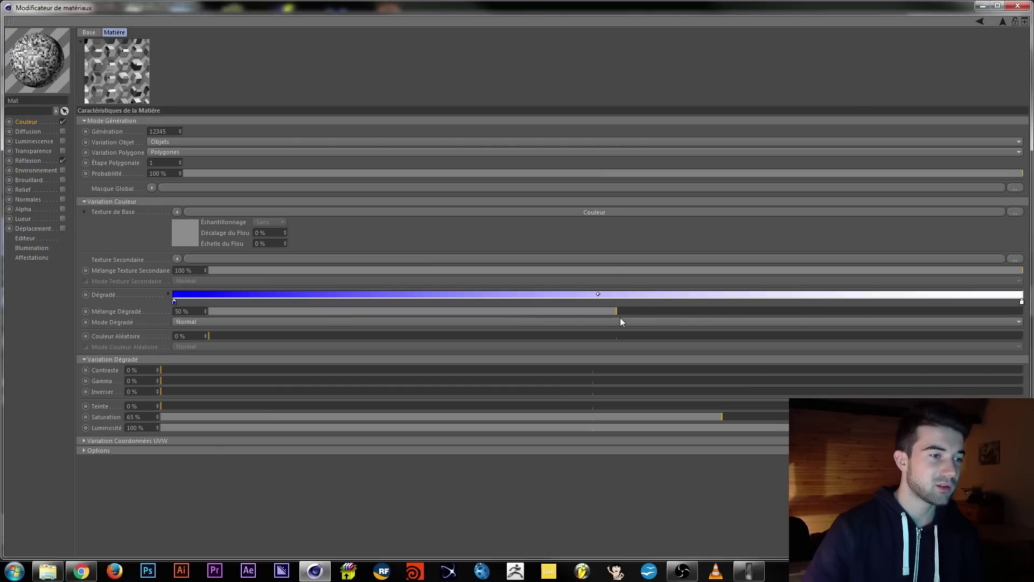
double_click(174, 301)
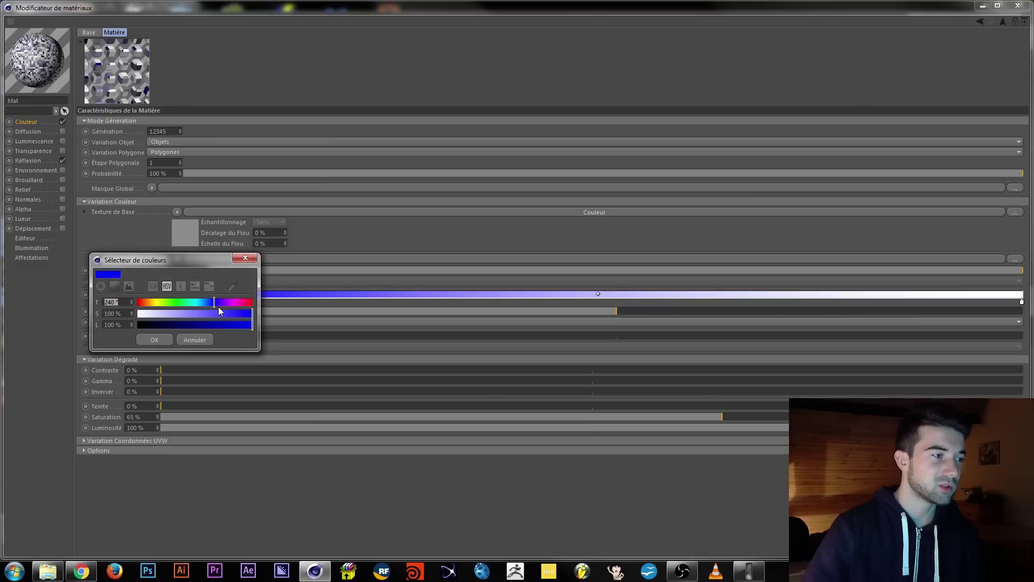
click(172, 340)
click(1018, 6)
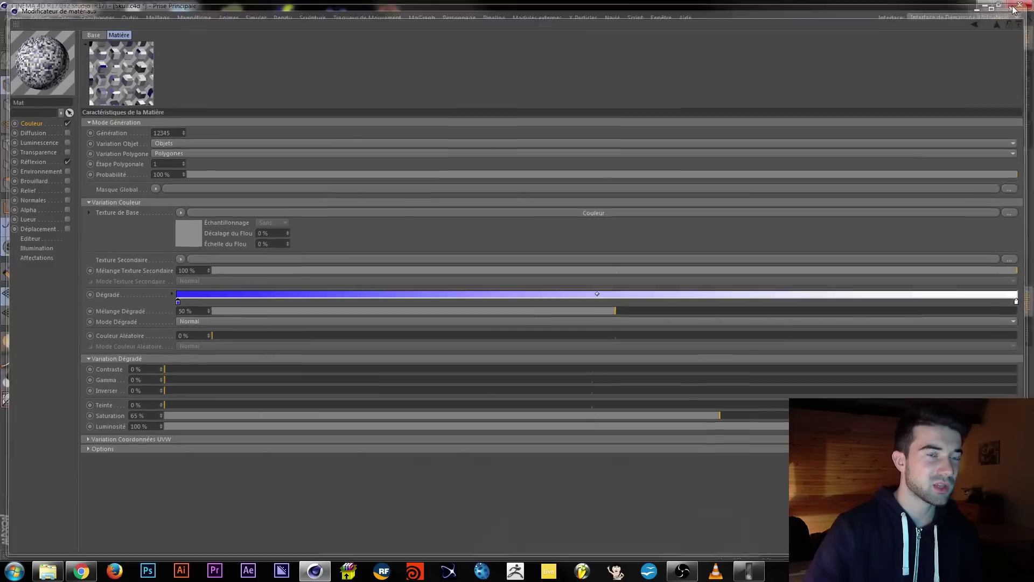
Apply the new material to the skull and render the perspective view to check its coloured polygons.
drag(143, 507, 706, 46)
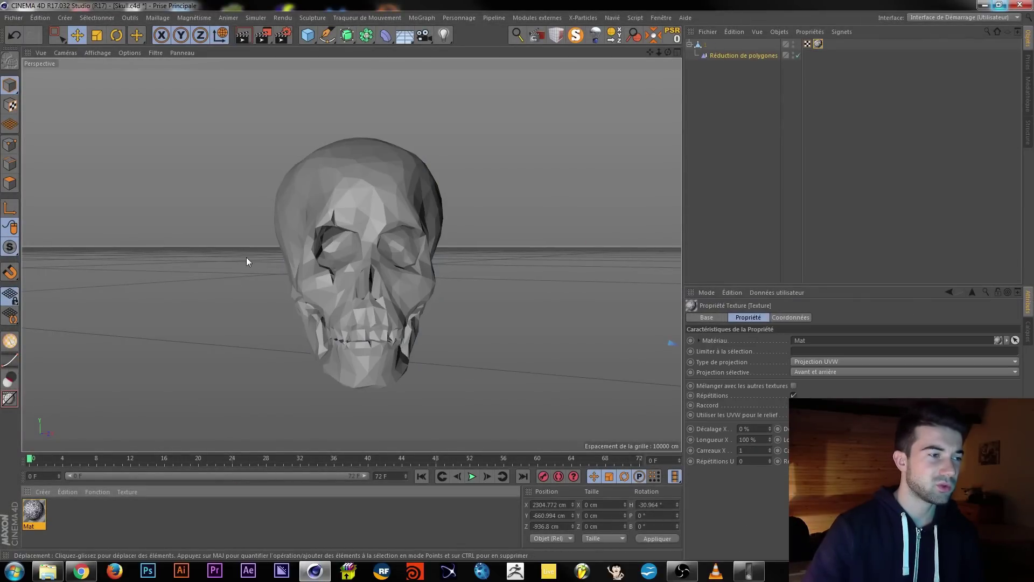
click(242, 37)
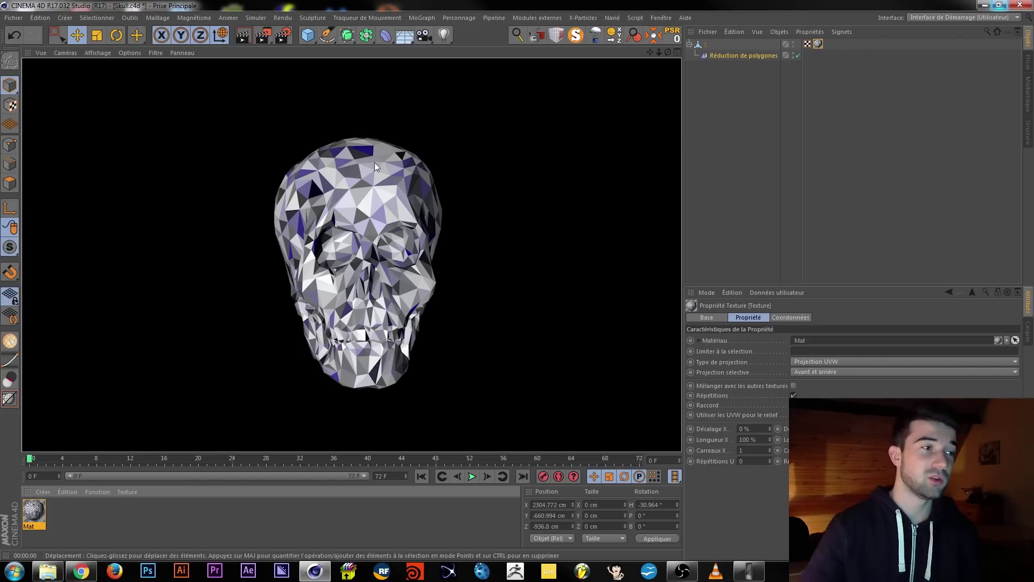
click(550, 201)
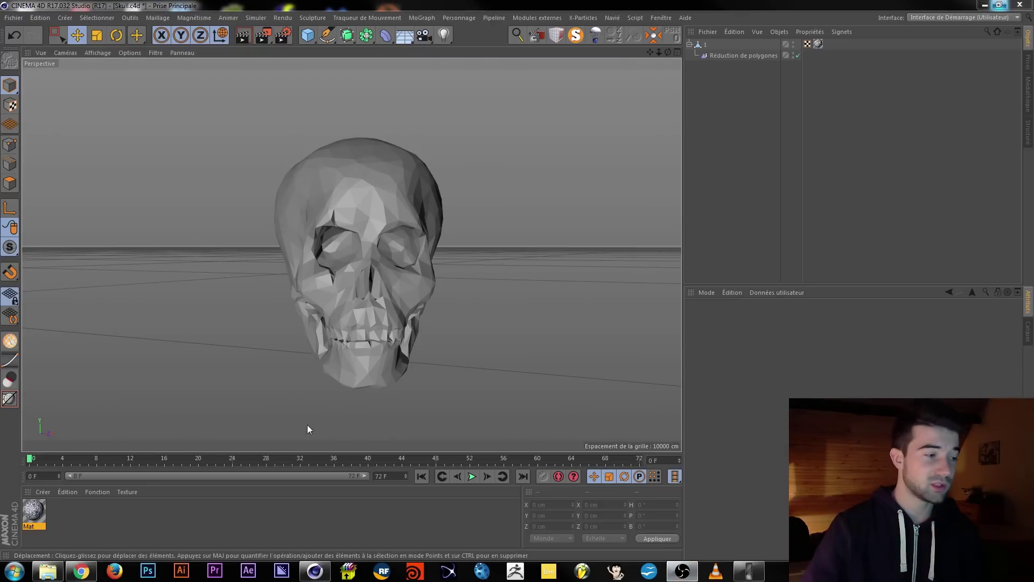
Switch to Chrome and look through the mhsprod Facebook page's recent posts.
click(81, 570)
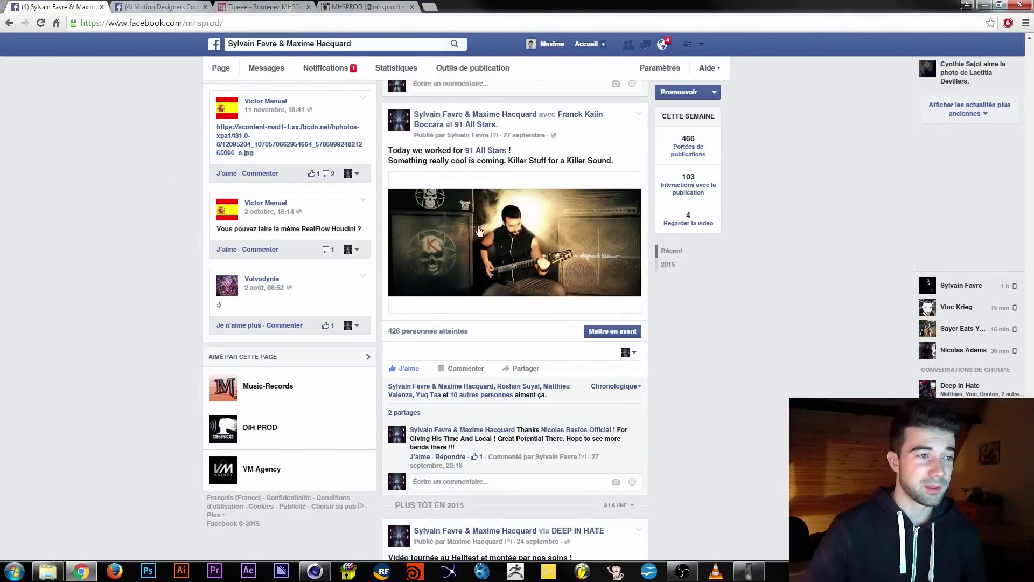
scroll(479, 231, up, 20)
scroll(532, 253, up, 20)
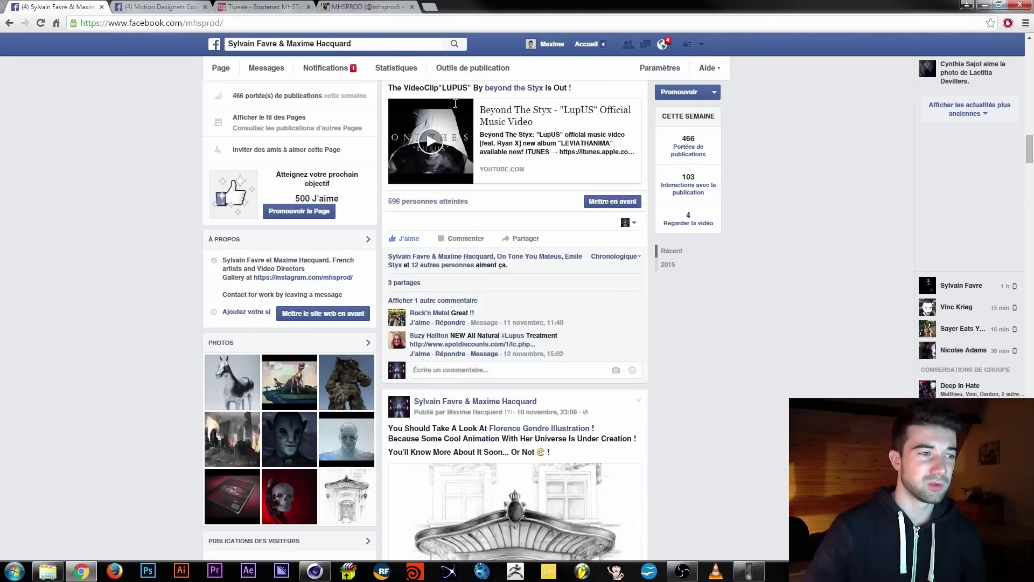
scroll(455, 104, up, 3)
Browse the Motion Designers Community Facebook group from its rules banner down through the members' posts.
click(161, 6)
scroll(621, 244, up, 10)
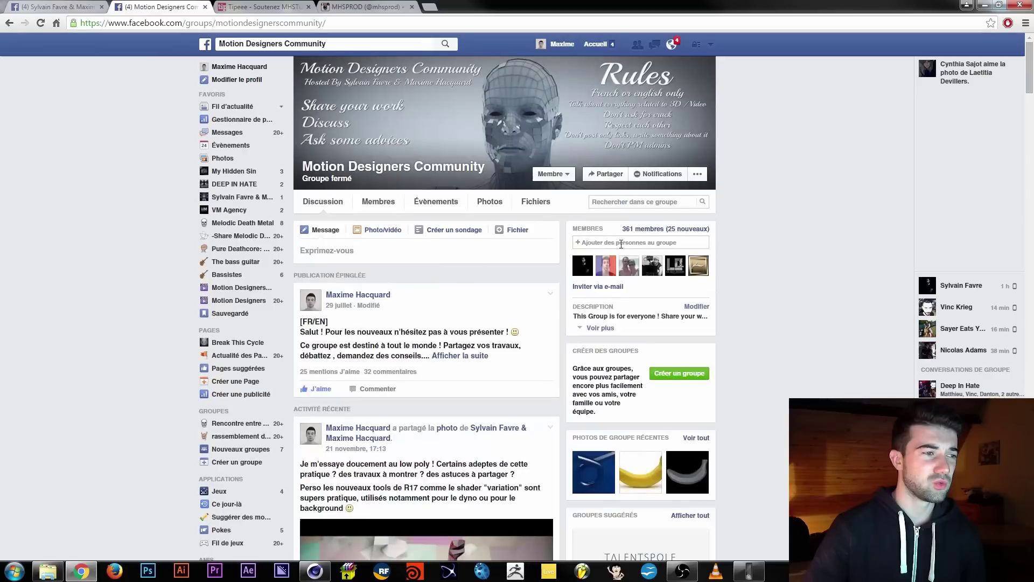
scroll(377, 269, down, 20)
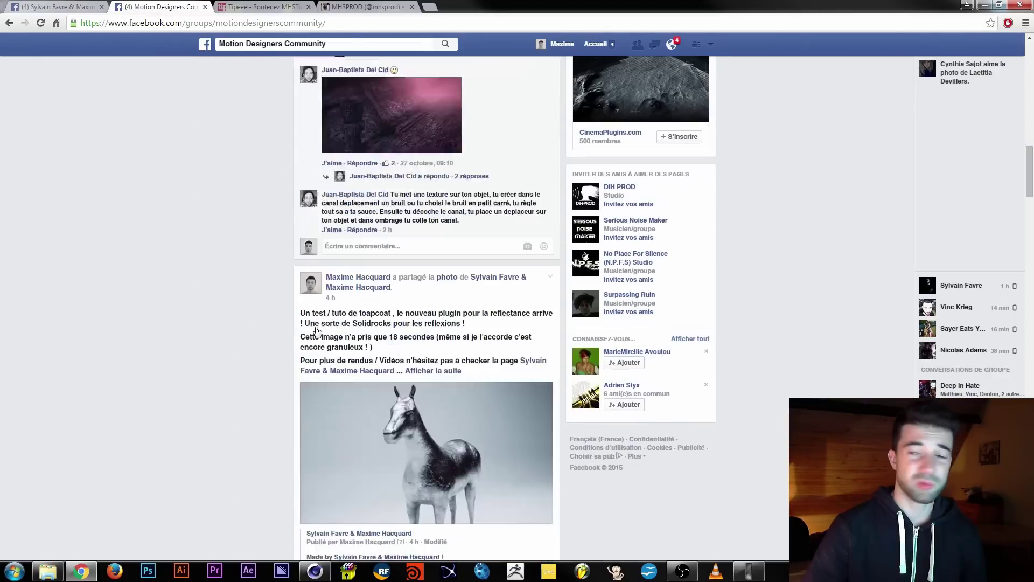
scroll(351, 293, down, 15)
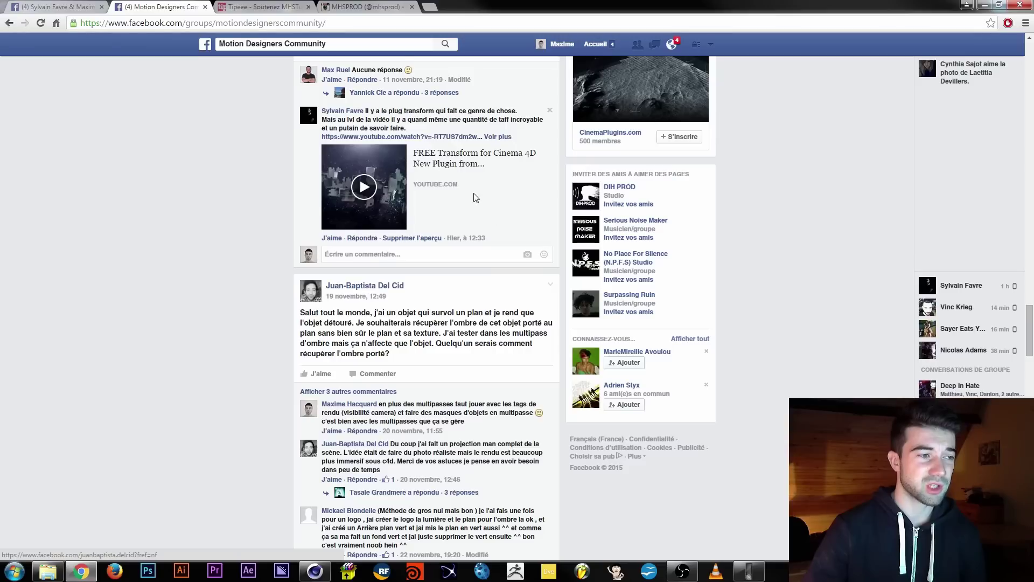
scroll(475, 198, down, 20)
scroll(245, 369, down, 15)
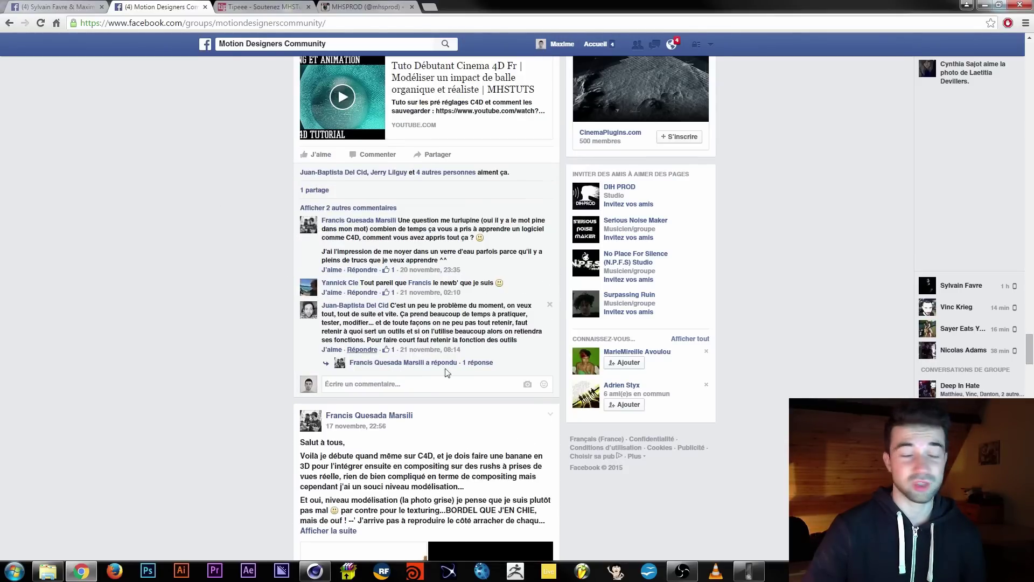
scroll(444, 372, down, 8)
Review the MHSTuts page on Tipeee, including its presentation text and the reward tiers for supporters.
click(257, 6)
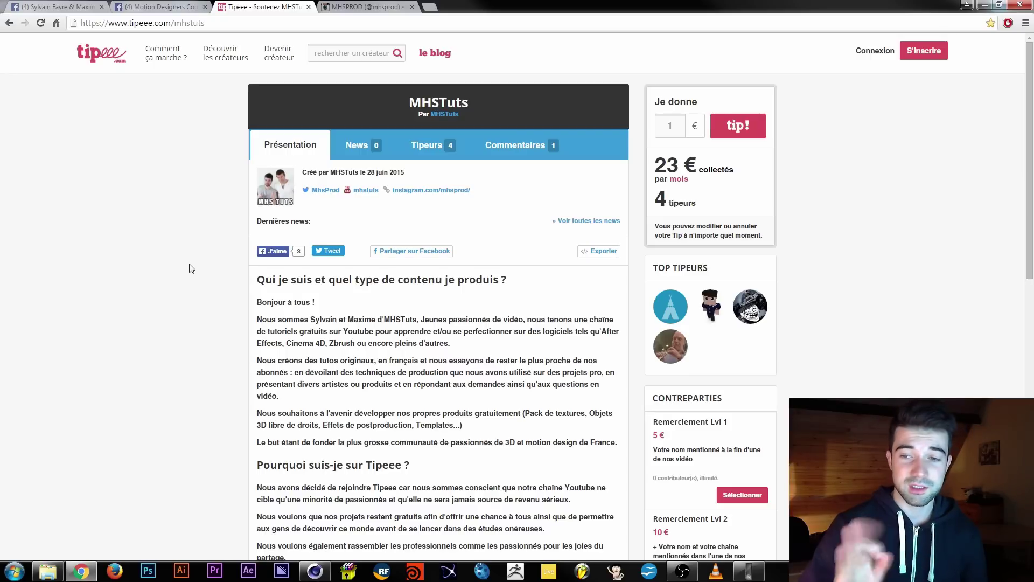
scroll(273, 284, down, 1)
drag(257, 231, 539, 311)
click(464, 355)
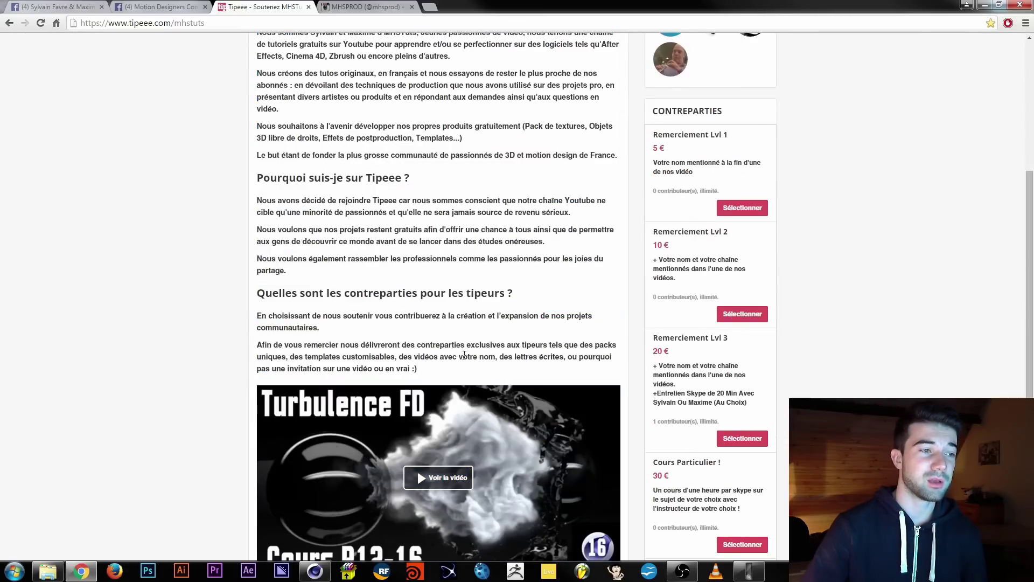
scroll(442, 352, up, 5)
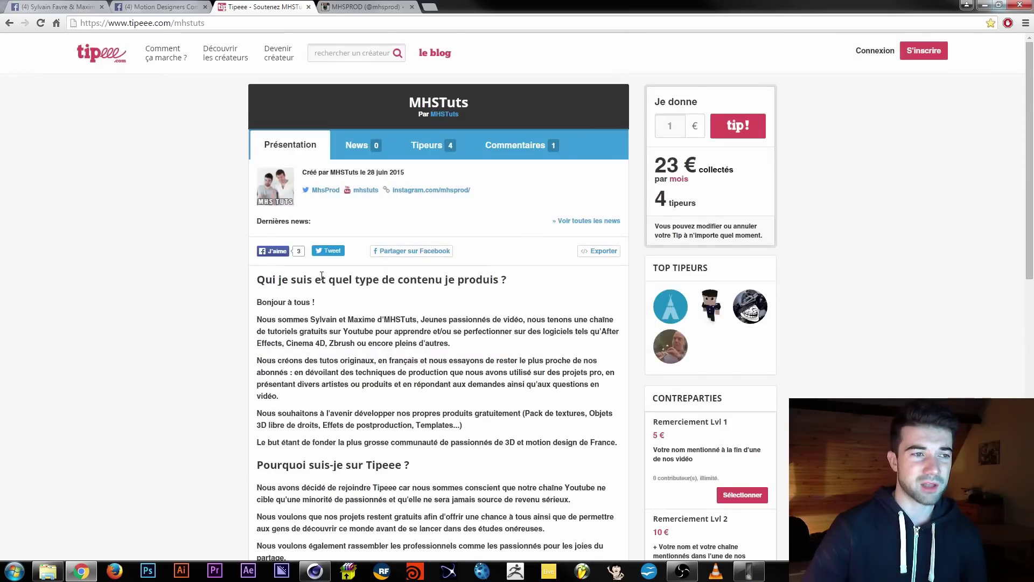
scroll(798, 320, down, 5)
scroll(592, 220, up, 4)
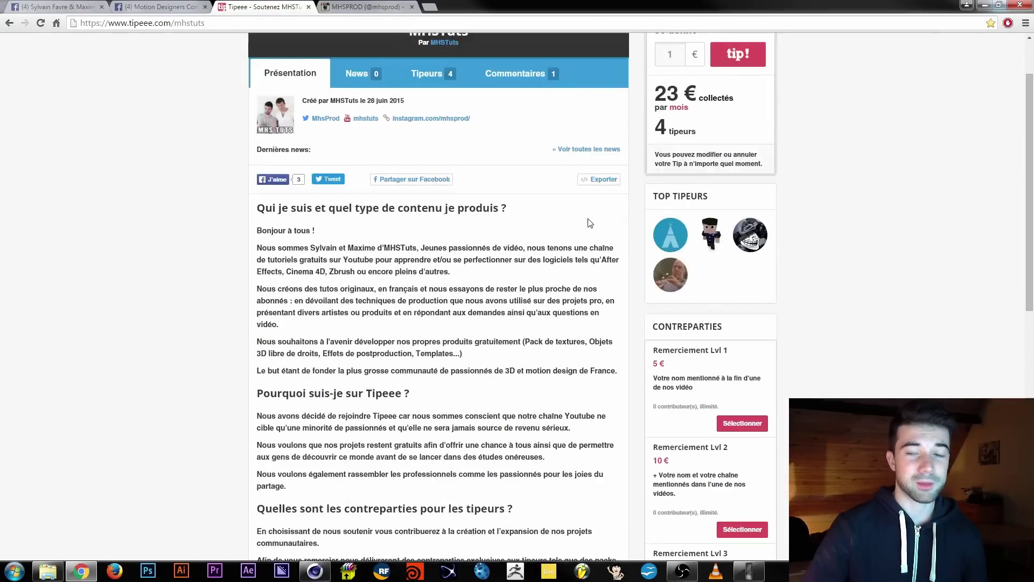
scroll(705, 200, down, 6)
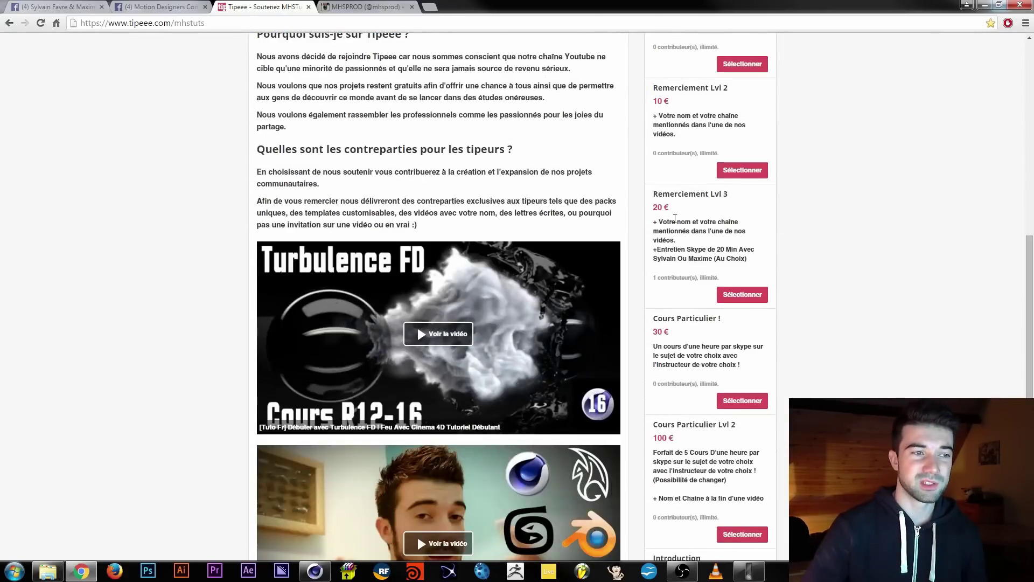
scroll(791, 280, up, 3)
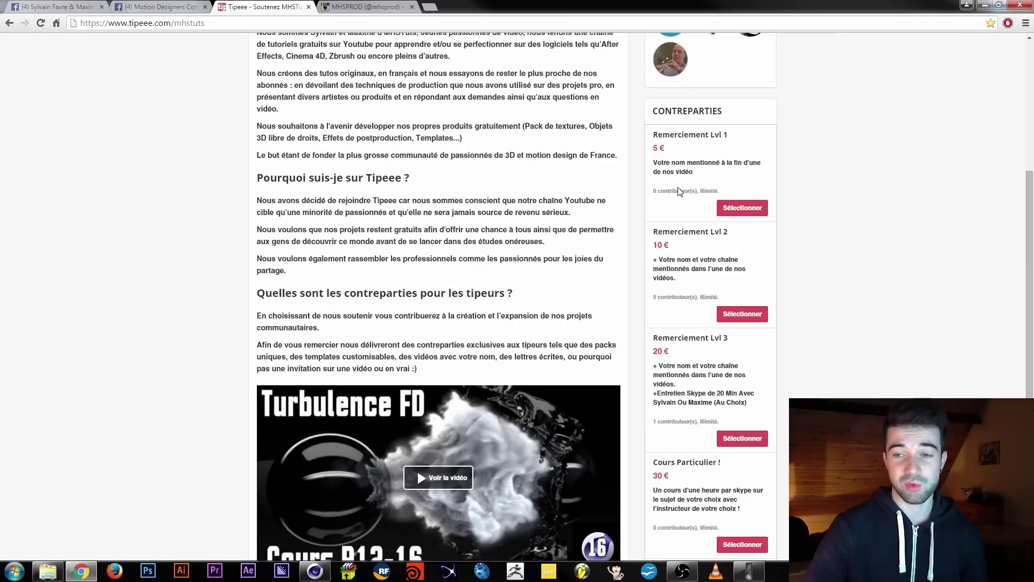
scroll(819, 188, down, 4)
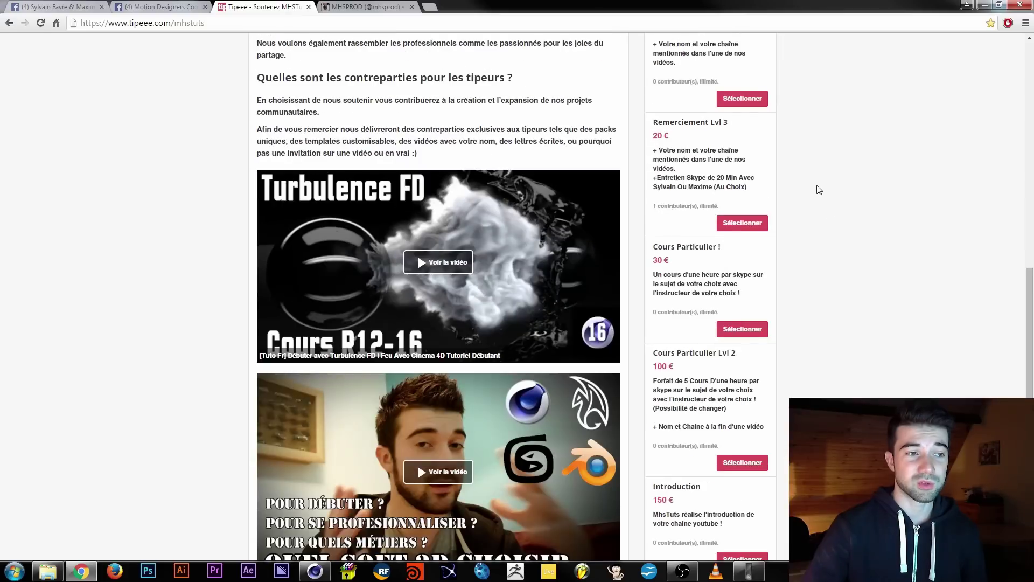
scroll(783, 277, up, 9)
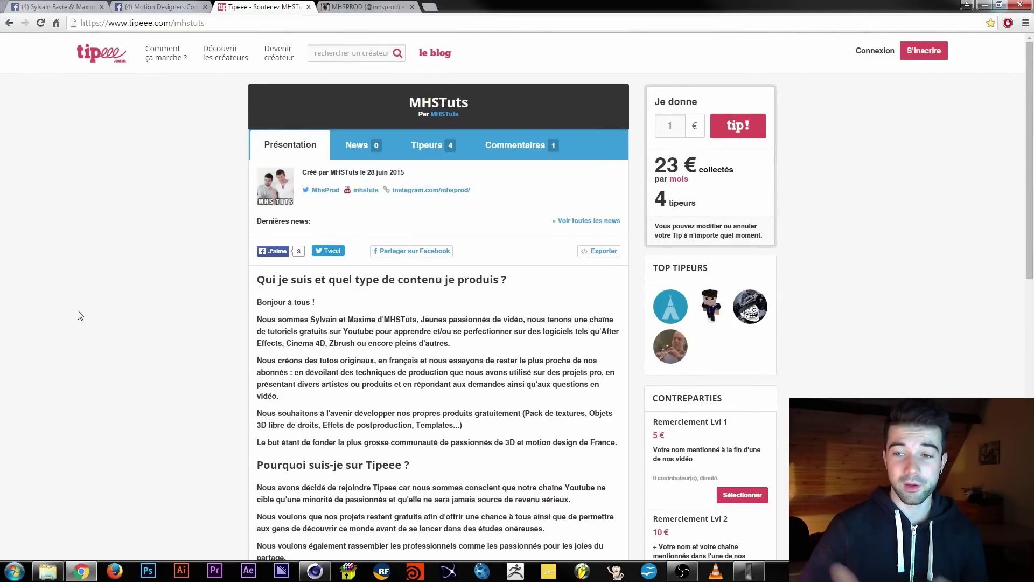
Browse the mhsprod Instagram gallery, loading additional posts, return to the profile header, and reopen the Motion Designers Community Facebook group.
click(355, 6)
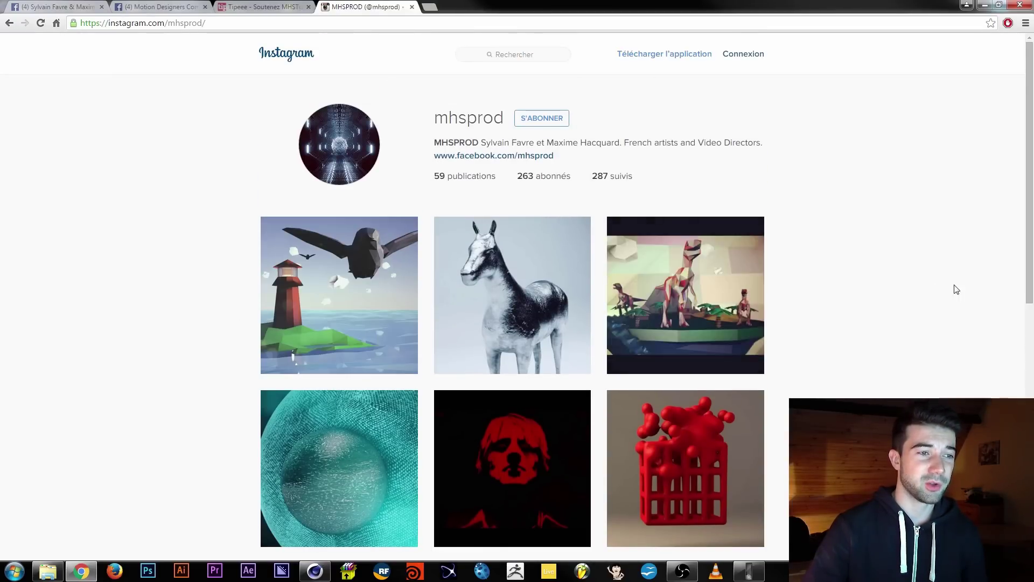
scroll(593, 232, down, 9)
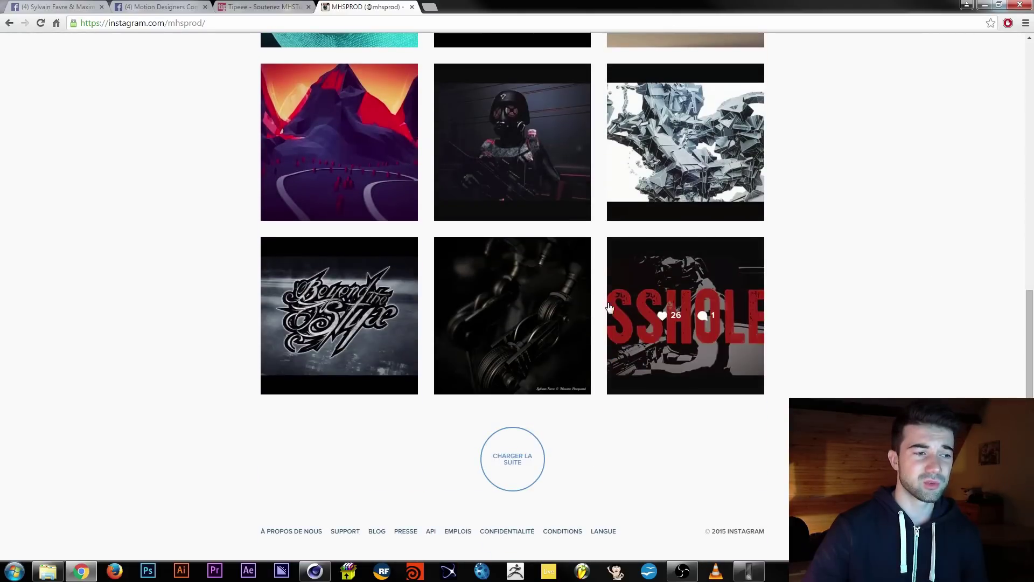
click(512, 476)
scroll(192, 340, down, 5)
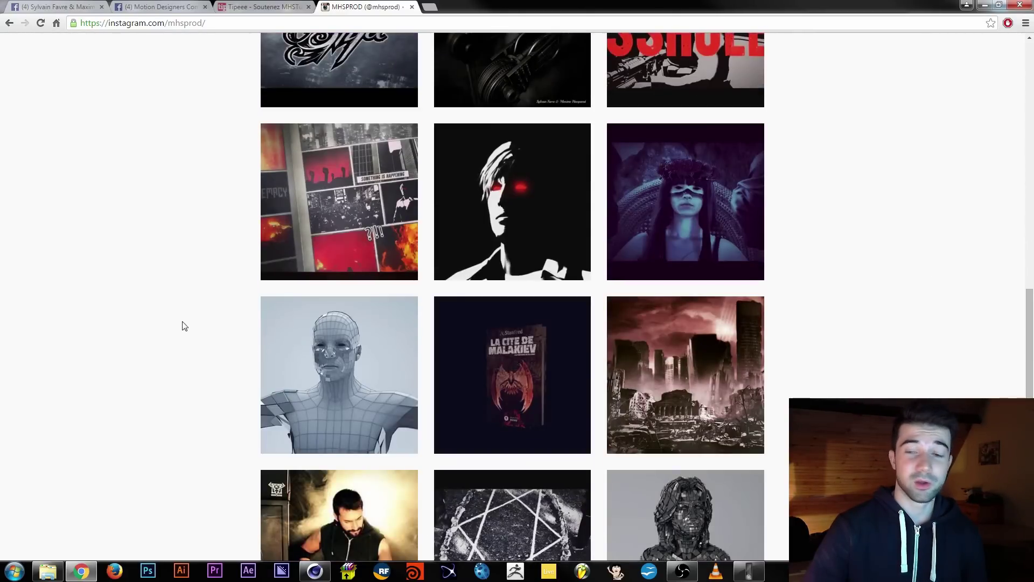
scroll(175, 317, down, 4)
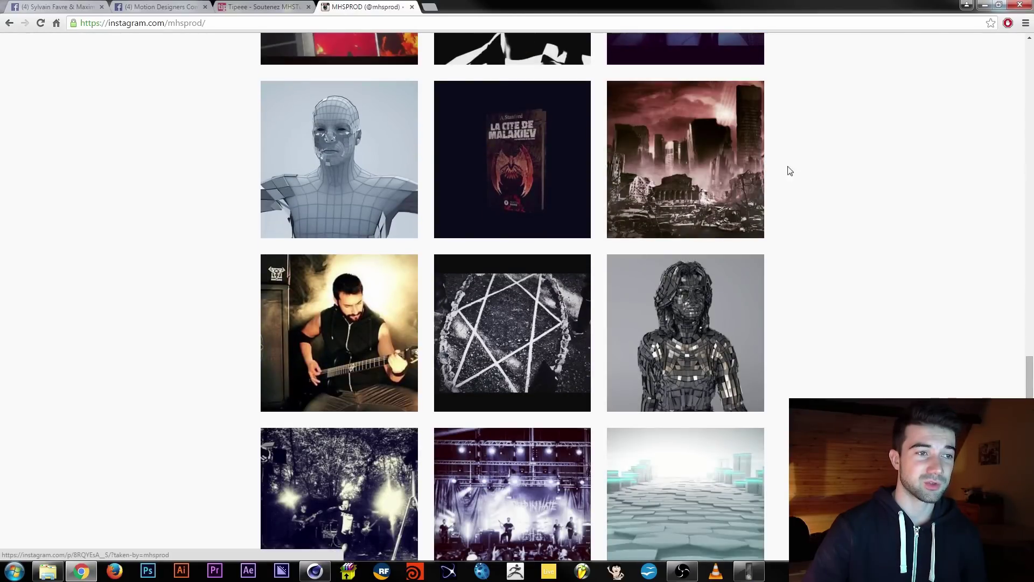
scroll(790, 171, down, 10)
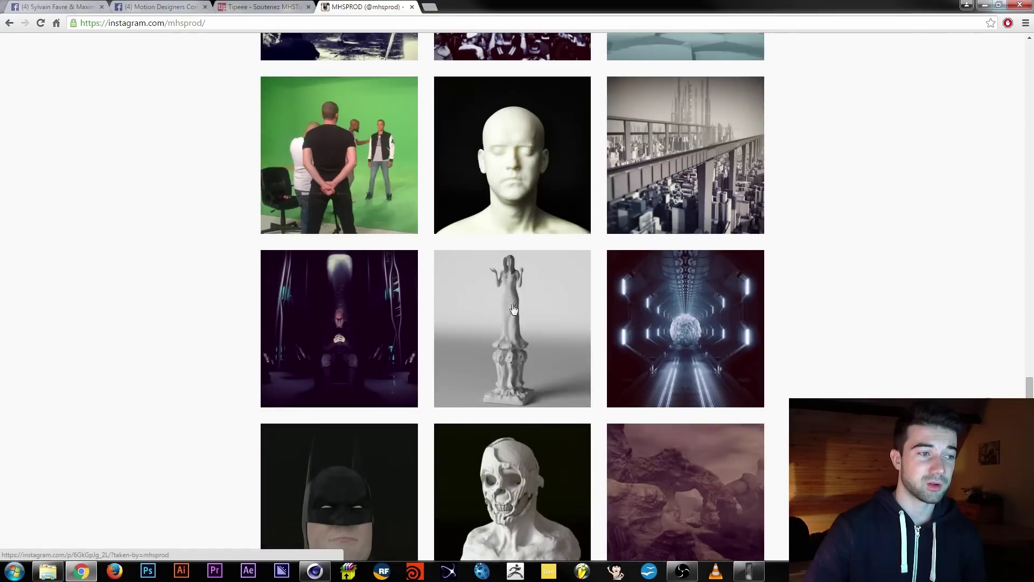
scroll(468, 355, down, 1)
scroll(303, 282, up, 18)
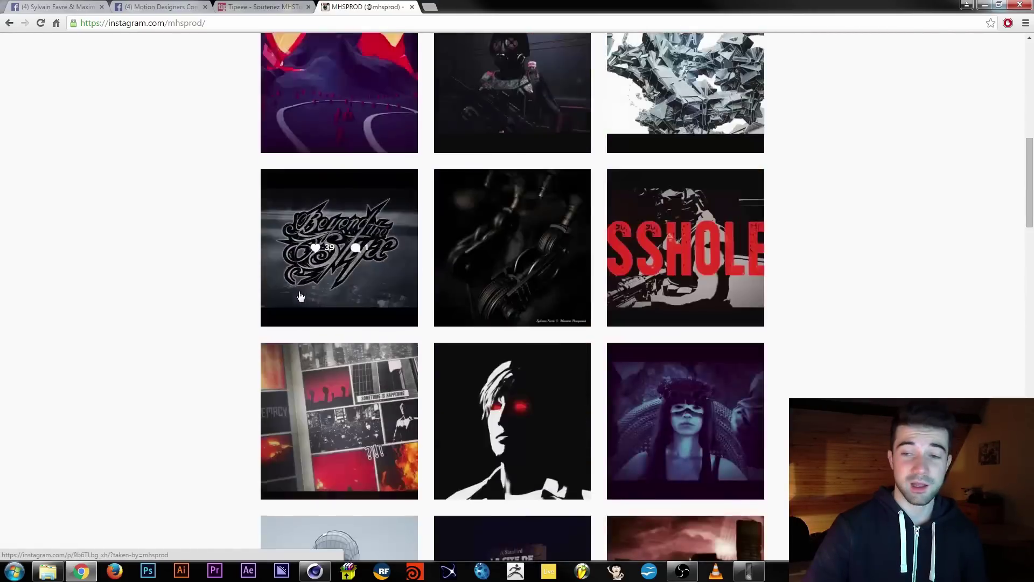
scroll(300, 296, up, 10)
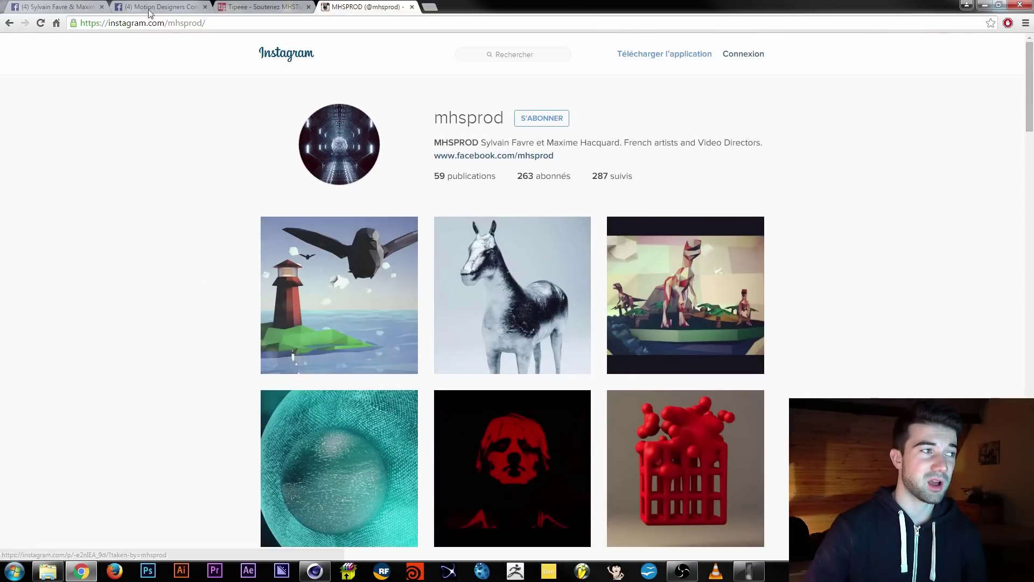
click(151, 8)
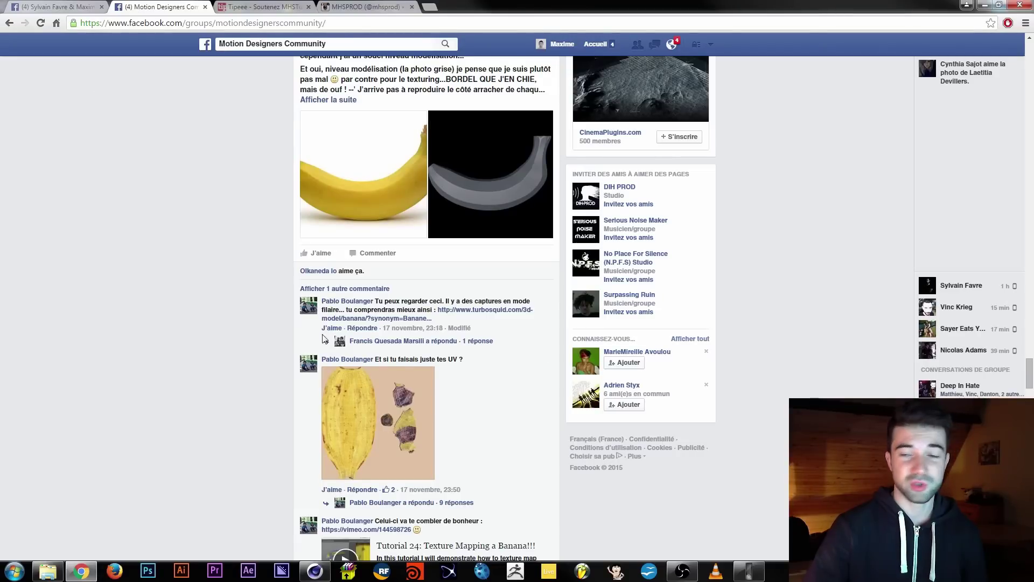